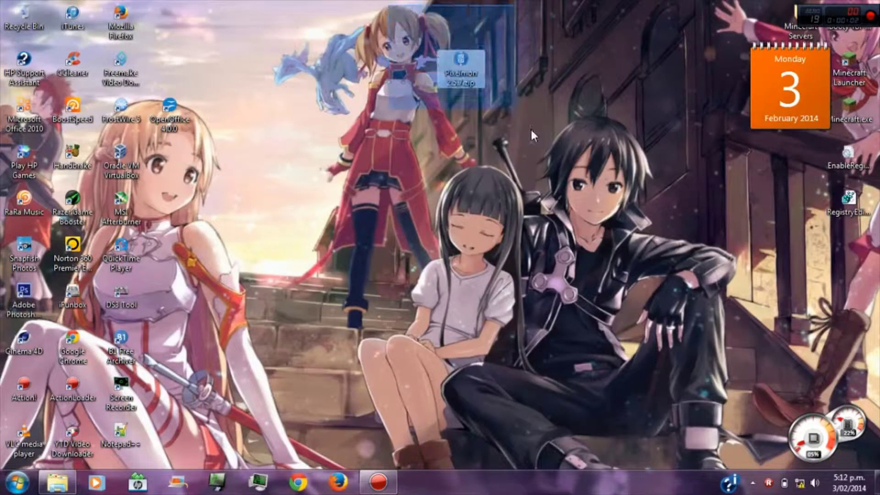
{"action": "left_click_drag", "start_coordinate": [320, 1], "coordinate": [552, 232]}
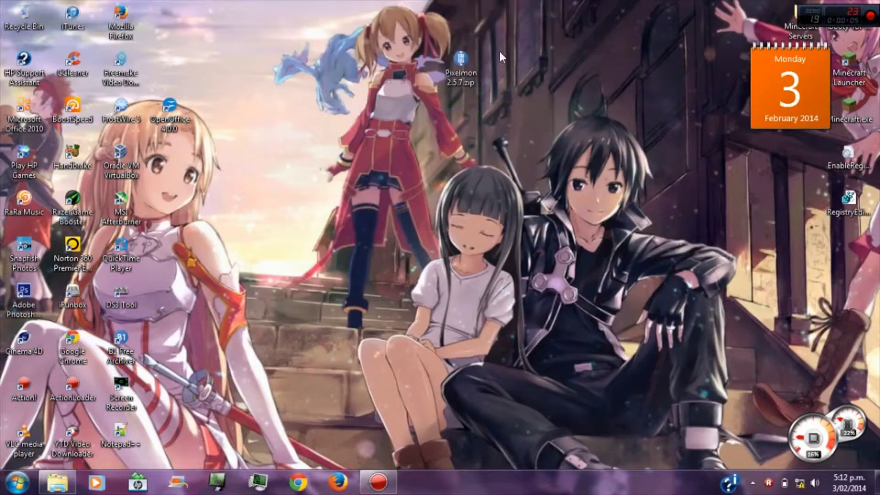
{"action": "left_click_drag", "start_coordinate": [391, 29], "coordinate": [536, 92]}
{"action": "left_click_drag", "start_coordinate": [416, 35], "coordinate": [529, 123]}
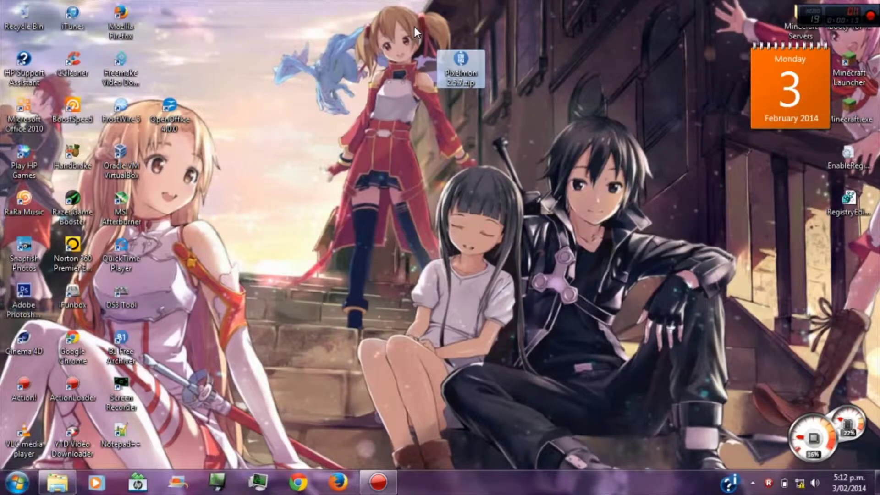
{"action": "left_click_drag", "start_coordinate": [400, 30], "coordinate": [437, 94]}
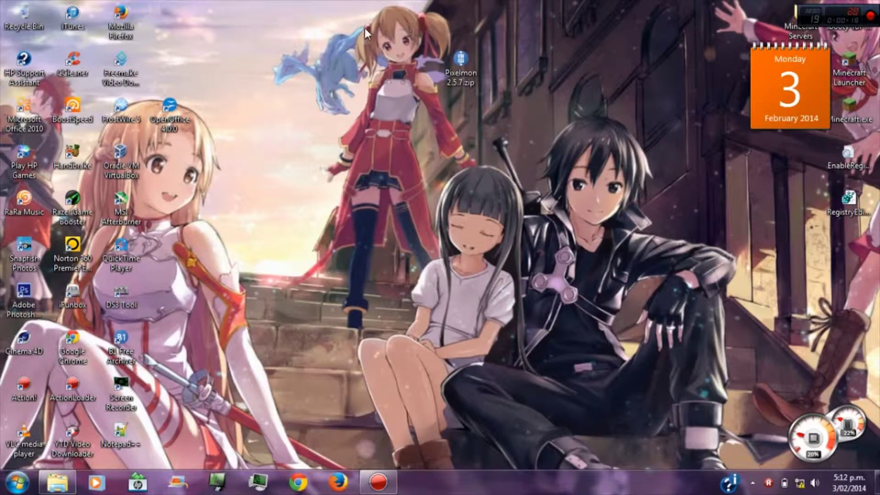
{"action": "left_click_drag", "start_coordinate": [368, 27], "coordinate": [593, 114]}
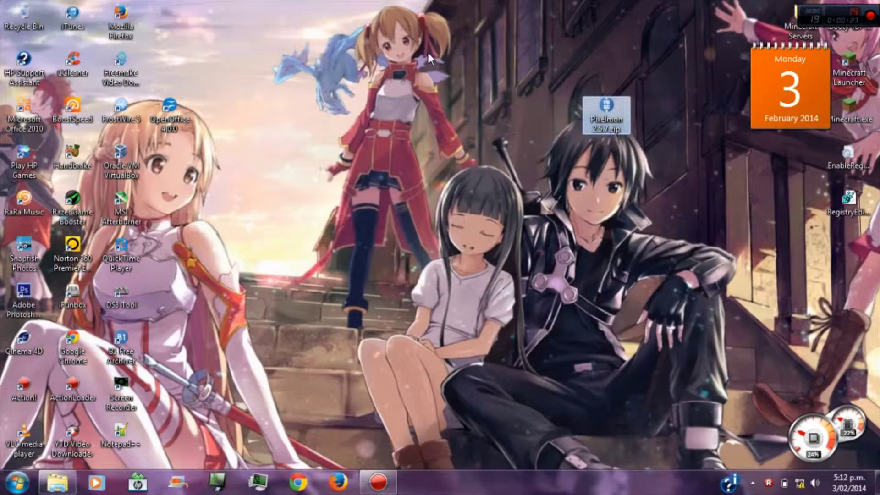
{"action": "left_click_drag", "start_coordinate": [427, 51], "coordinate": [427, 49]}
{"action": "mouse_move", "coordinate": [463, 102]}
{"action": "left_mouse_down"}
{"action": "mouse_move", "coordinate": [334, 21]}
{"action": "mouse_move", "coordinate": [494, 90]}
{"action": "mouse_move", "coordinate": [352, 42]}
{"action": "mouse_move", "coordinate": [471, 95]}
{"action": "left_mouse_up"}
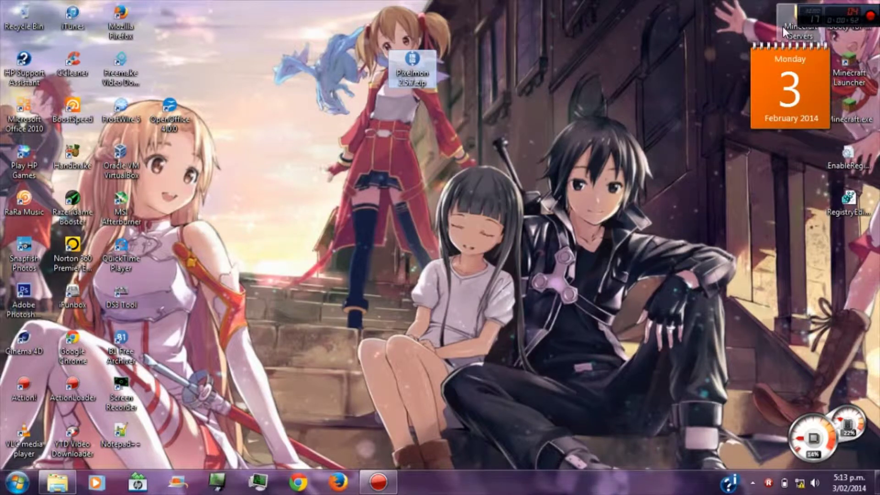
- Look through the MC SERVER FORGE FILES(bak) folder inside Minecraft Servers, including its libraries folder, and close the folder window
{"action": "double_click", "coordinate": [801, 28]}
{"action": "left_click_drag", "start_coordinate": [507, 140], "coordinate": [879, 118]}
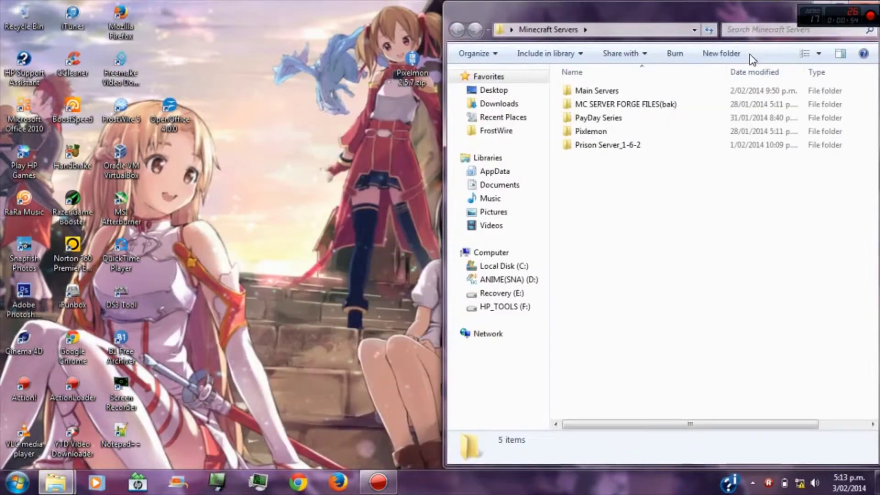
{"action": "double_click", "coordinate": [620, 106]}
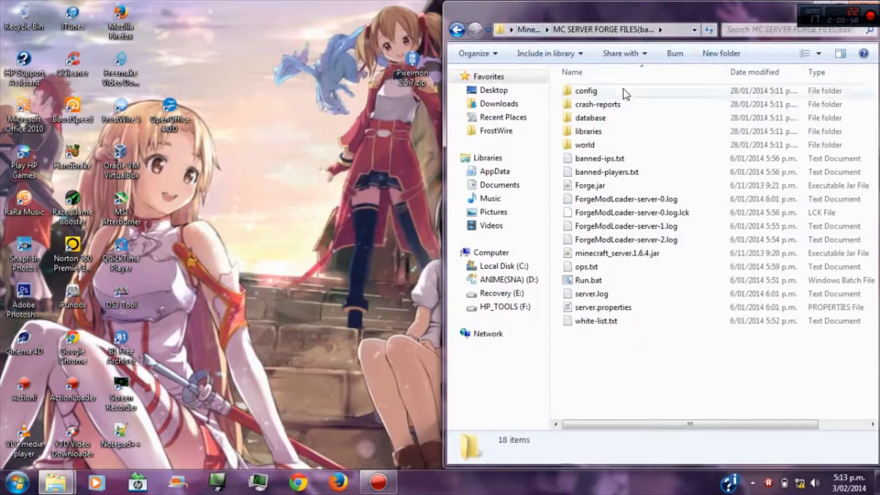
{"action": "left_click", "coordinate": [527, 29]}
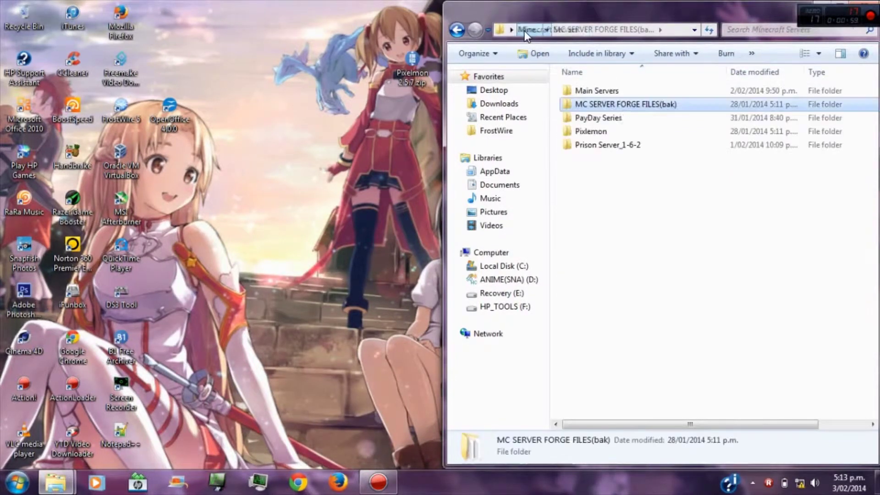
{"action": "double_click", "coordinate": [631, 105]}
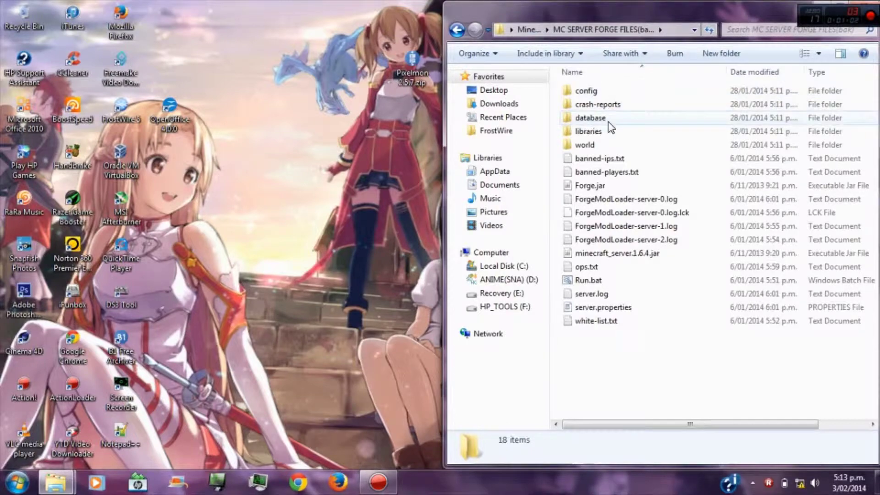
{"action": "double_click", "coordinate": [617, 130]}
{"action": "left_click", "coordinate": [573, 29]}
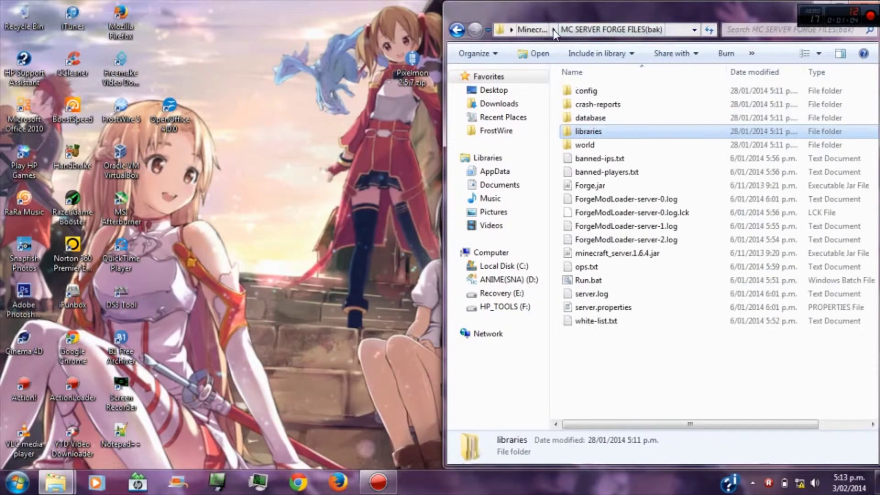
{"action": "left_click", "coordinate": [531, 29]}
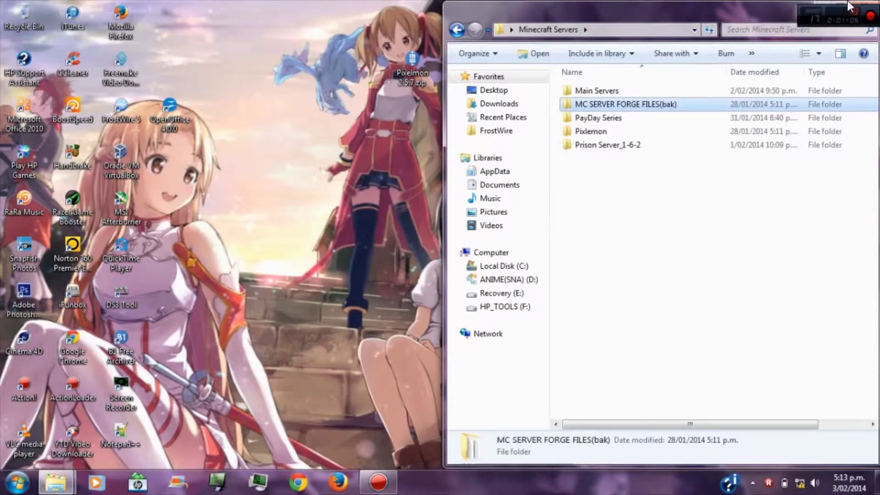
{"action": "left_click", "coordinate": [864, 6]}
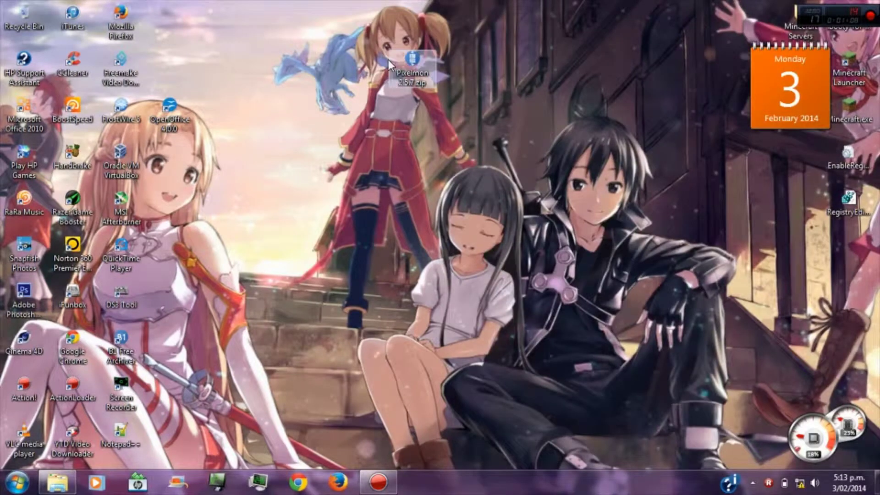
- Open the versions folder inside AppData's .minecraft folder to check which Forge versions are installed
{"action": "left_click_drag", "start_coordinate": [399, 62], "coordinate": [496, 107]}
{"action": "left_click", "coordinate": [58, 482]}
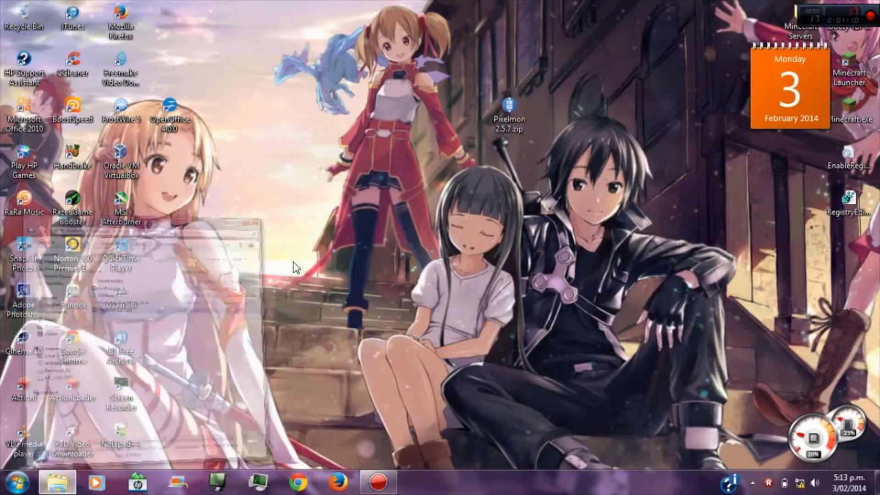
{"action": "left_click", "coordinate": [133, 29]}
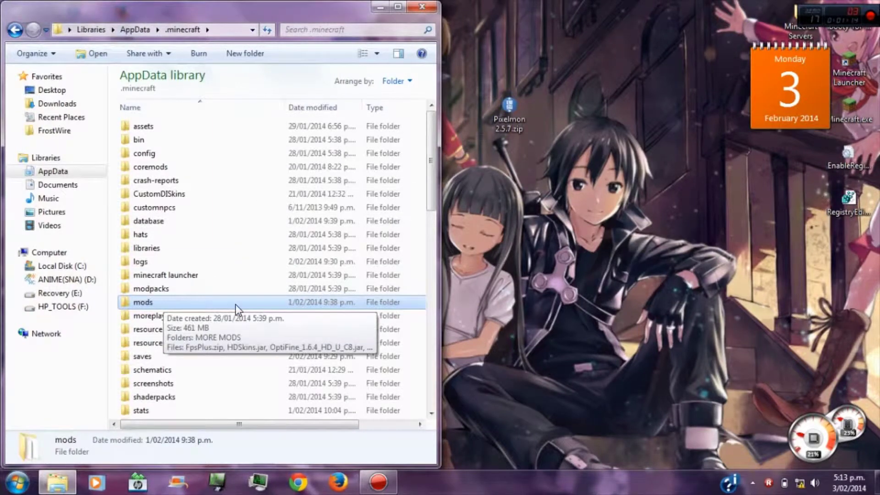
{"action": "left_click", "coordinate": [175, 370]}
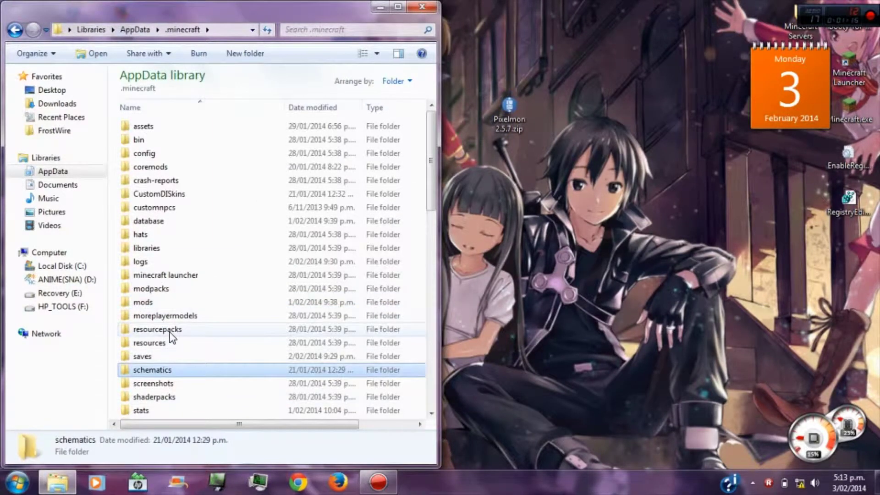
{"action": "scroll", "coordinate": [175, 385], "scroll_direction": "down", "scroll_amount": 2}
{"action": "double_click", "coordinate": [174, 372]}
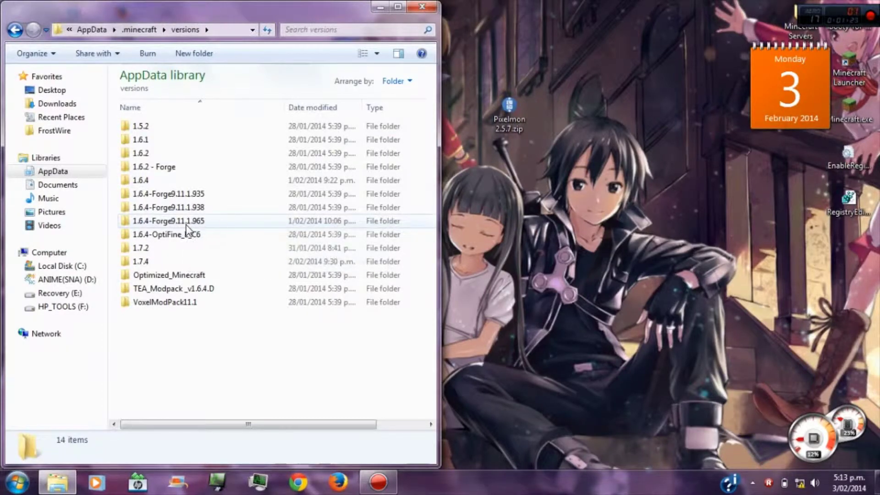
{"action": "left_click", "coordinate": [503, 135]}
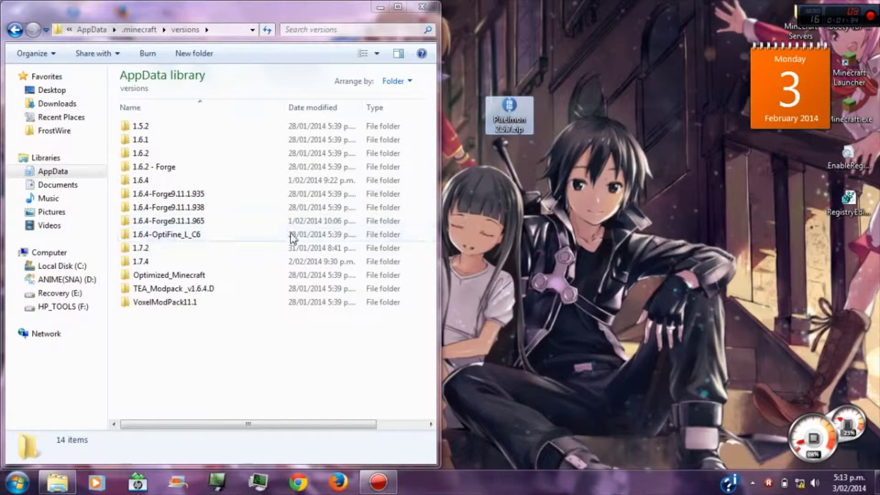
- Return to the .minecraft folder and open its mods folder to view the installed mod files
{"action": "left_click", "coordinate": [143, 30]}
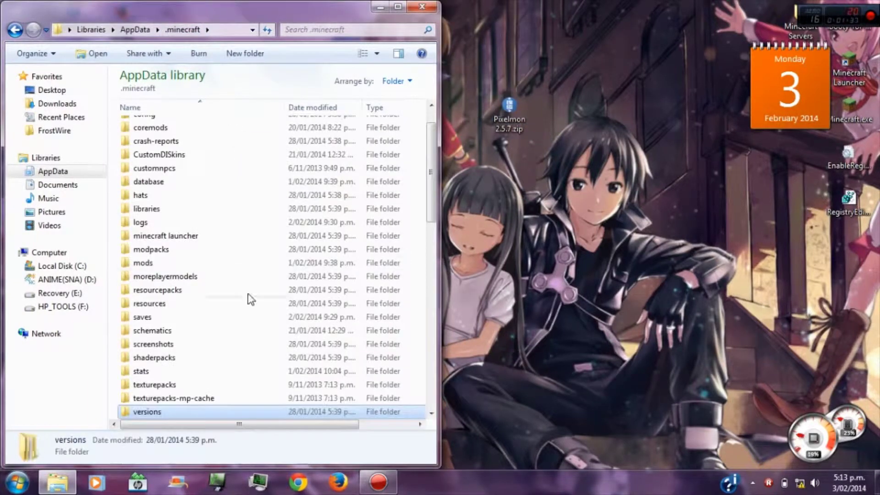
{"action": "double_click", "coordinate": [173, 263]}
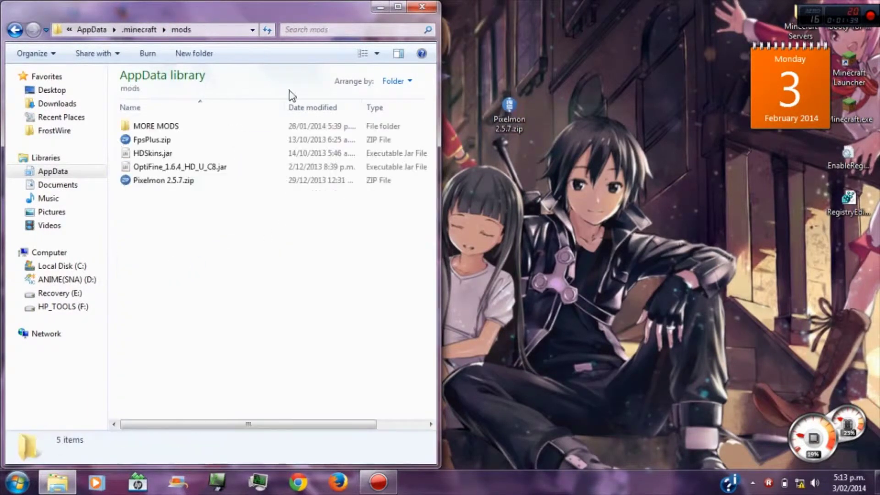
{"action": "left_click_drag", "start_coordinate": [326, 216], "coordinate": [224, 109]}
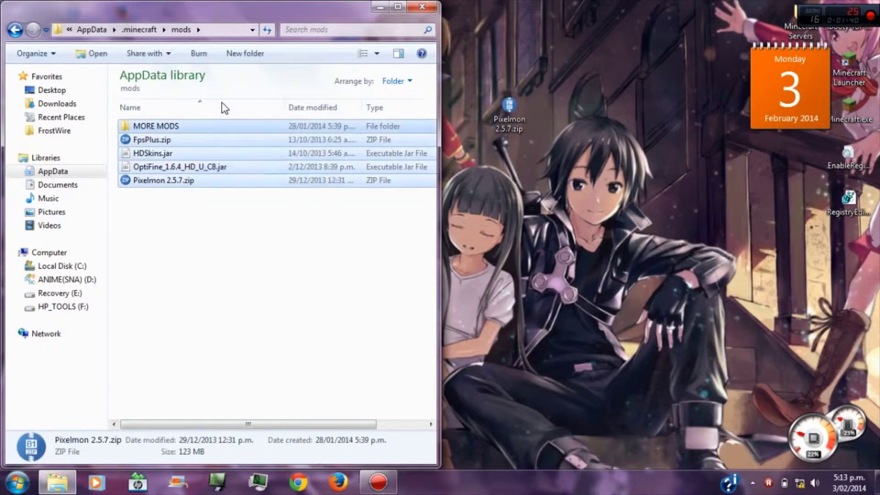
{"action": "left_click", "coordinate": [338, 226]}
- Try to move Pixelmon 2.5.7.zip from the desktop into the mods folder, cancel the move, and delete the desktop copy
{"action": "left_click_drag", "start_coordinate": [506, 107], "coordinate": [222, 214]}
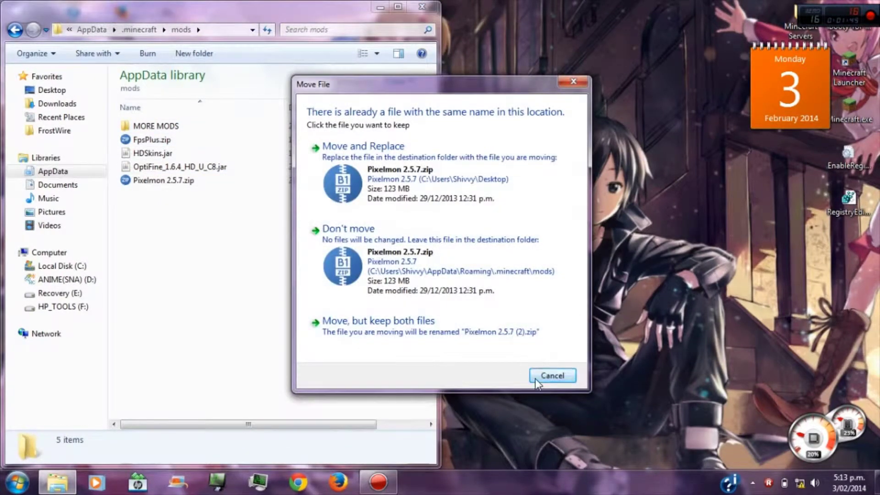
{"action": "left_click", "coordinate": [551, 374]}
{"action": "left_click", "coordinate": [511, 112]}
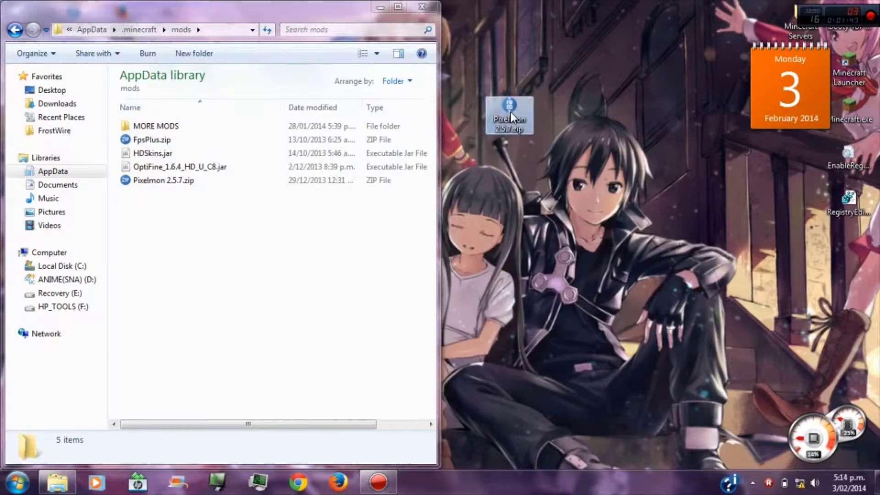
{"action": "key", "text": "Delete"}
{"action": "key", "text": "Return"}
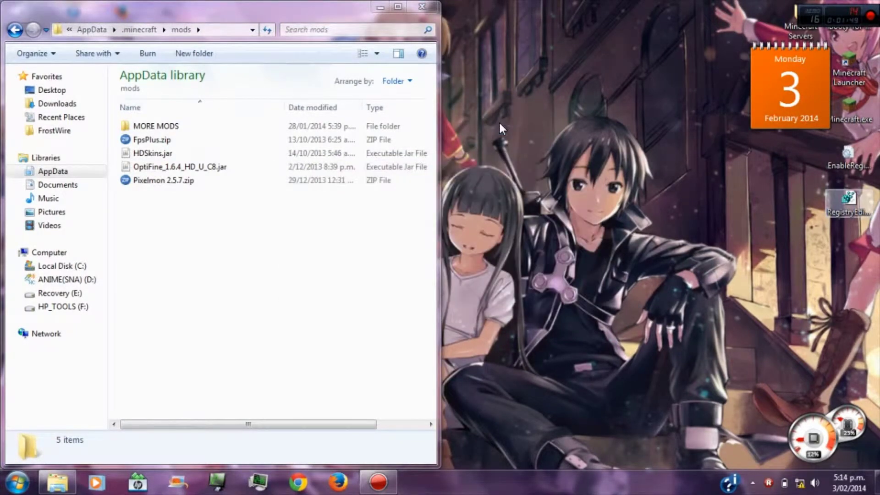
- Start the Minecraft Launcher from its desktop shortcut and reposition its window slightly higher
{"action": "left_click_drag", "start_coordinate": [360, 230], "coordinate": [216, 118]}
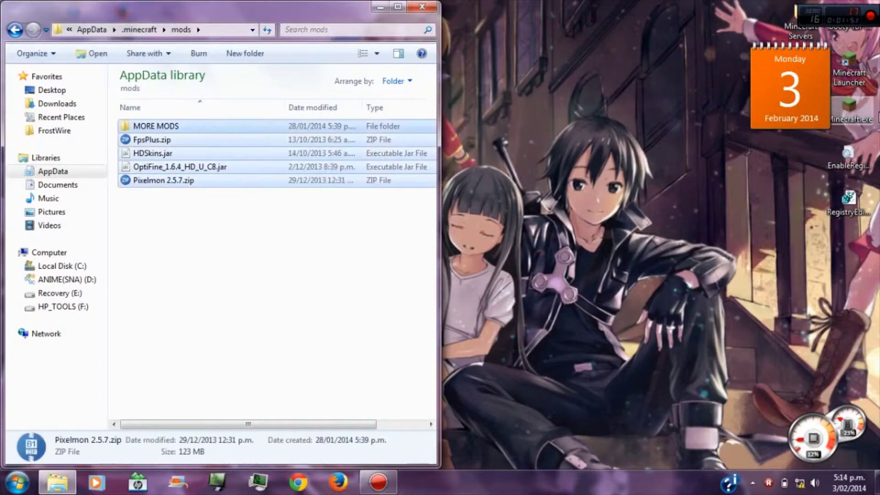
{"action": "left_click", "coordinate": [852, 59]}
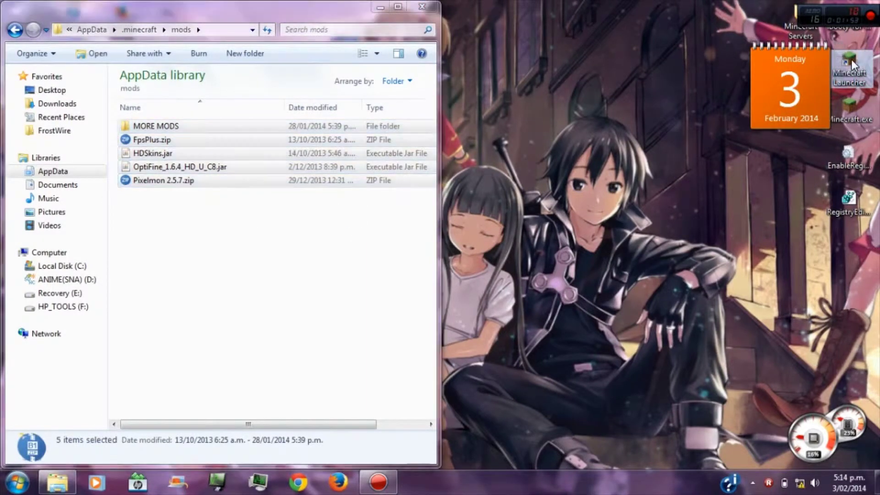
{"action": "left_click", "coordinate": [852, 104]}
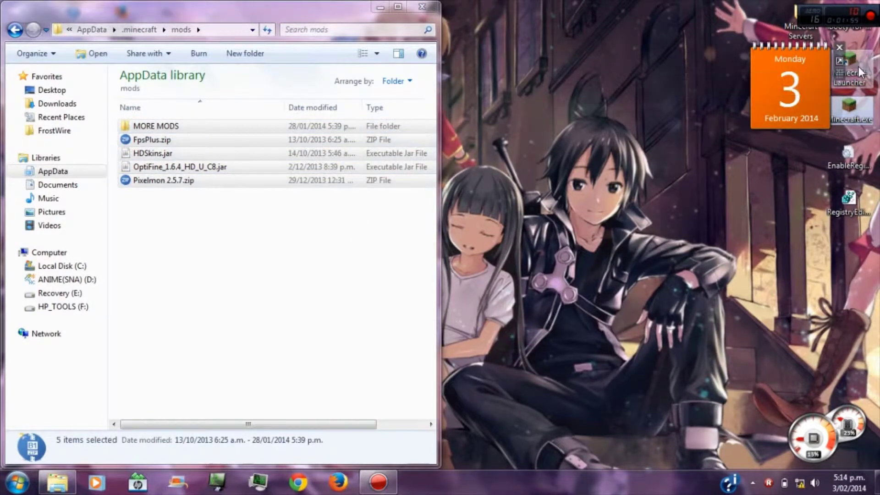
{"action": "double_click", "coordinate": [860, 67]}
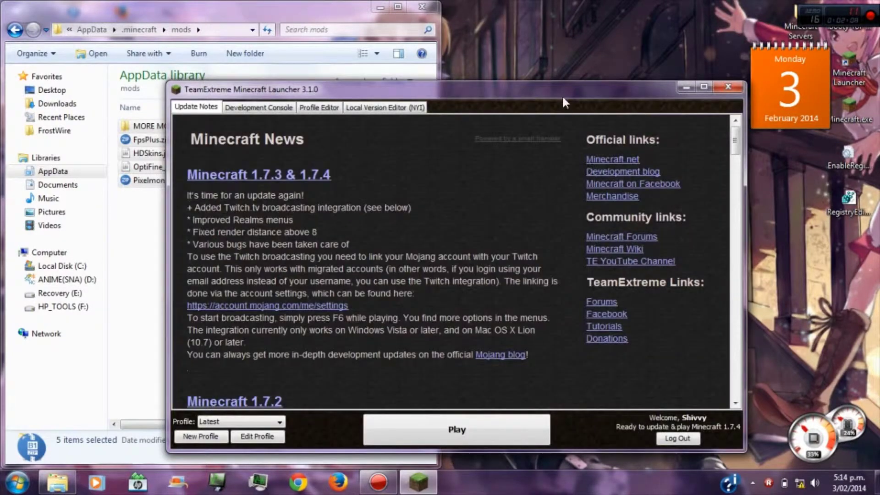
{"action": "left_click_drag", "start_coordinate": [563, 97], "coordinate": [572, 61]}
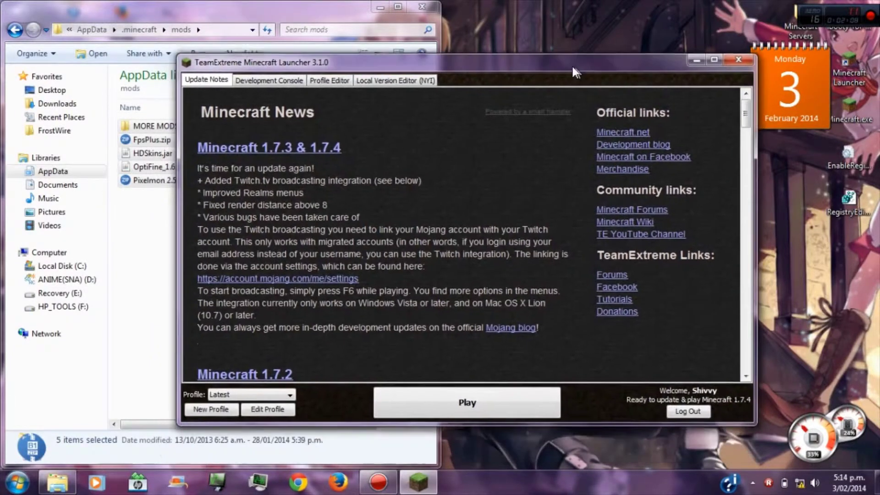
- Choose the Forge profile in the launcher and start the game with it
{"action": "left_click", "coordinate": [289, 386]}
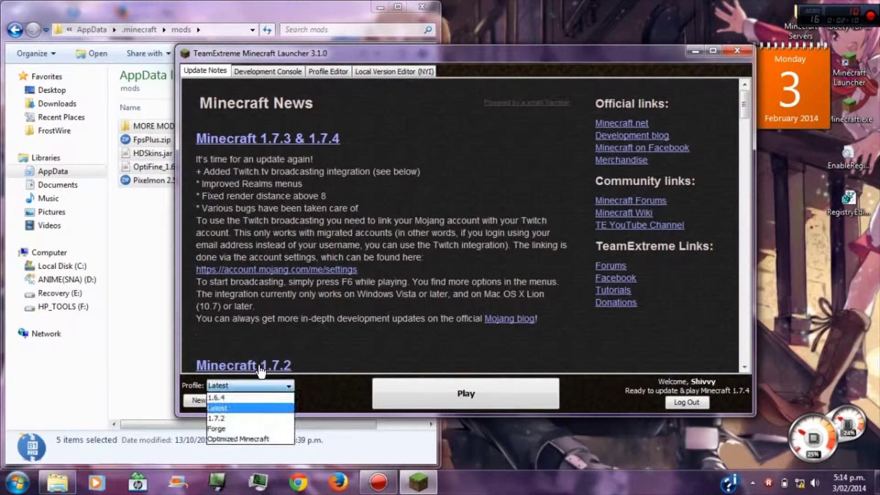
{"action": "left_click", "coordinate": [247, 419]}
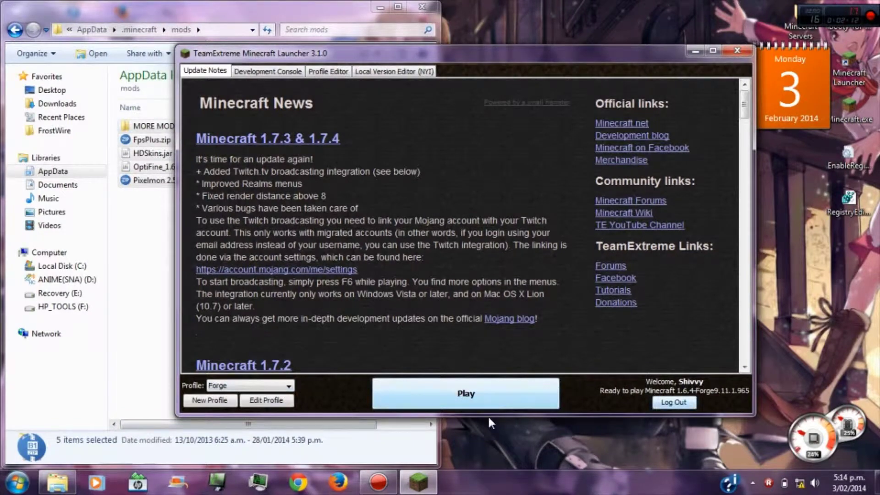
{"action": "left_click", "coordinate": [433, 403]}
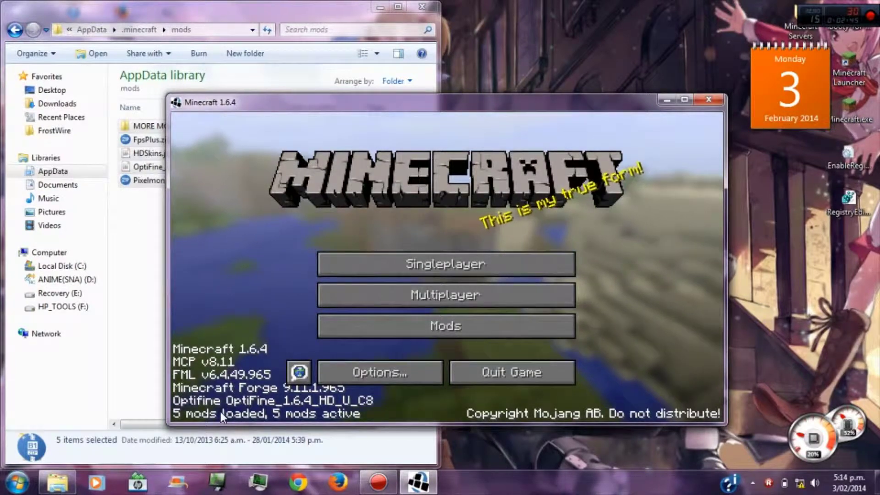
- Open the in-game mod list and view the details of Optifine, Minecraft Coder Pack, Forge Mod Loader and Minecraft Forge
{"action": "left_click", "coordinate": [413, 328]}
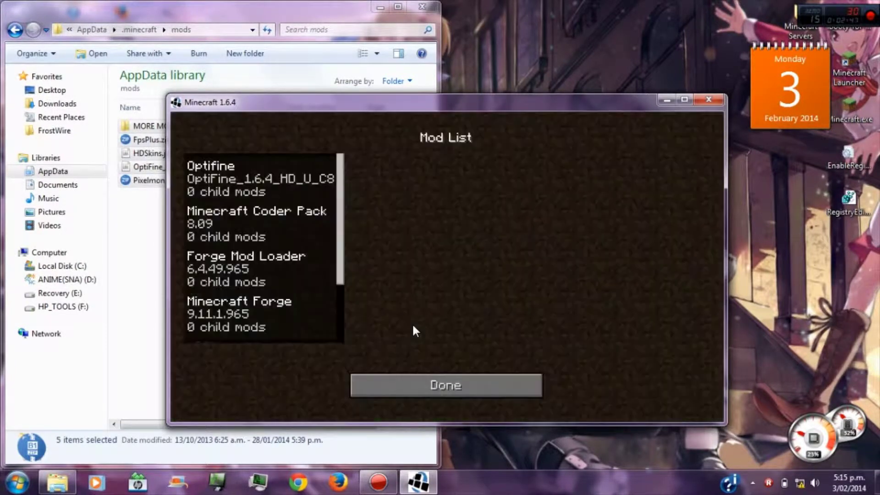
{"action": "left_click", "coordinate": [268, 172]}
{"action": "left_click", "coordinate": [257, 229]}
{"action": "left_click", "coordinate": [247, 275]}
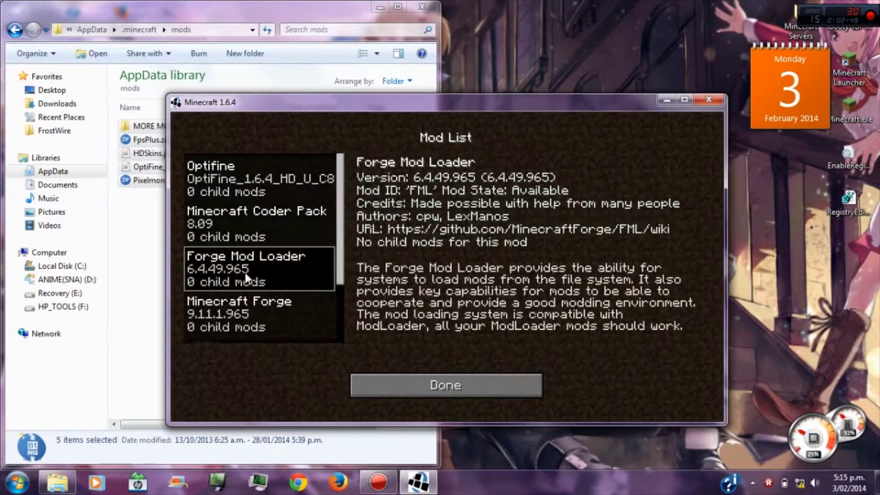
{"action": "left_click", "coordinate": [238, 306]}
{"action": "scroll", "coordinate": [241, 279], "scroll_direction": "down", "scroll_amount": 3}
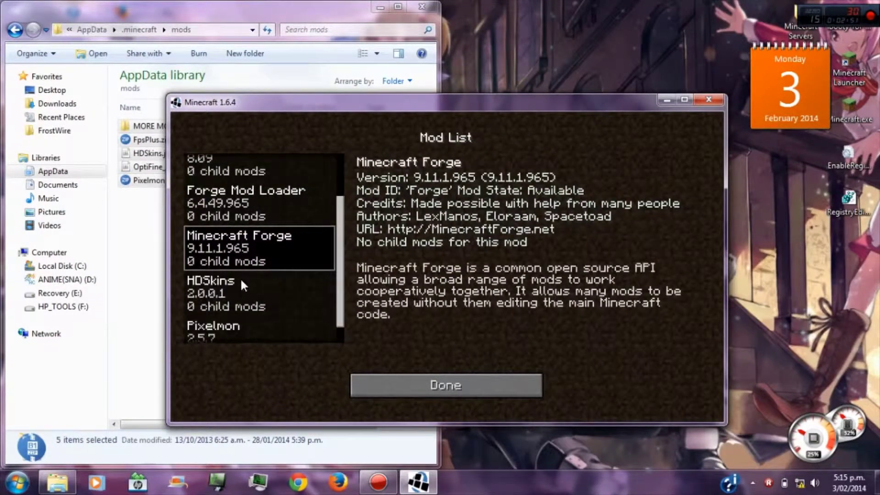
{"action": "left_click", "coordinate": [232, 202]}
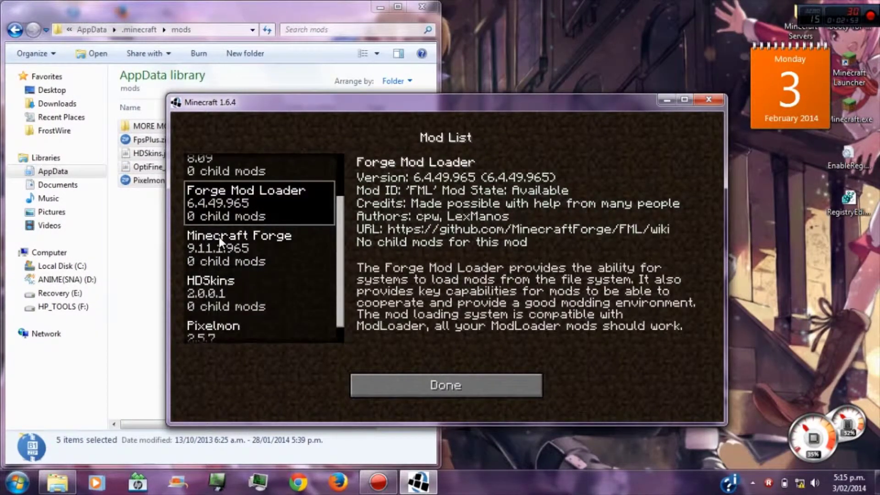
{"action": "left_click", "coordinate": [221, 238]}
{"action": "scroll", "coordinate": [256, 211], "scroll_direction": "down", "scroll_amount": 1}
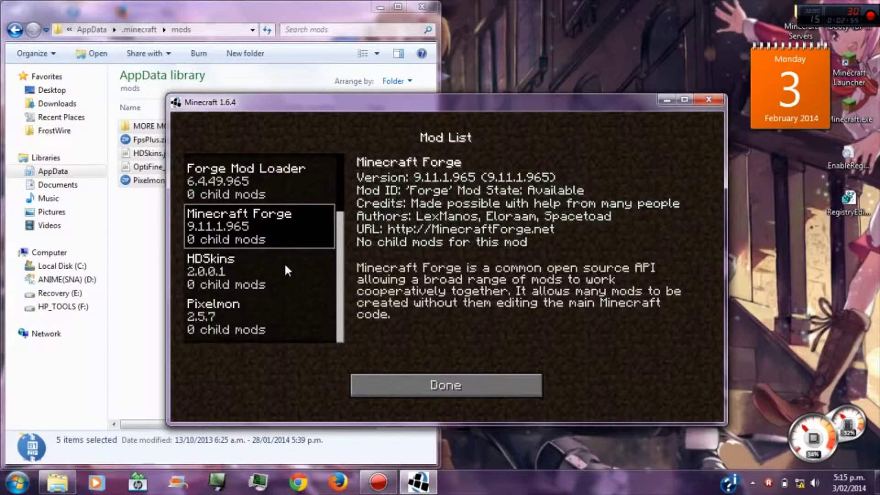
- Recheck the Minecraft Coder Pack, Forge Mod Loader and Minecraft Forge entries, and view the Pixelmon mod's details
{"action": "scroll", "coordinate": [284, 263], "scroll_direction": "up", "scroll_amount": 2}
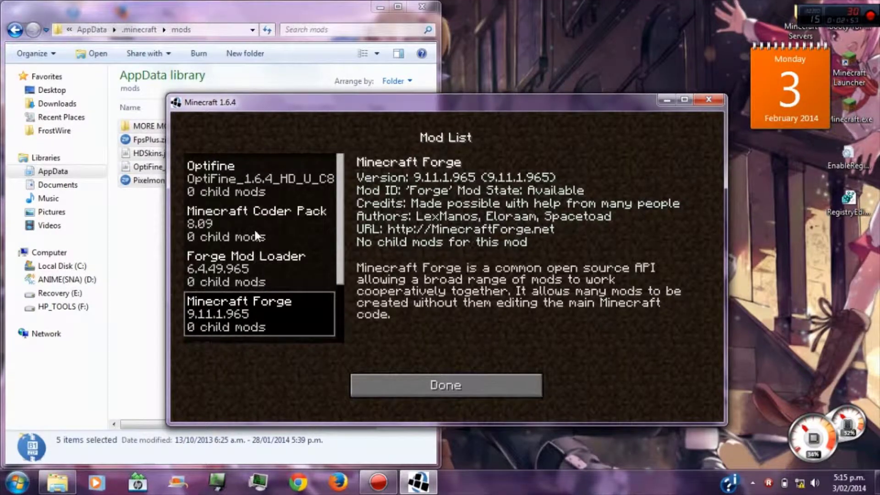
{"action": "left_click", "coordinate": [253, 254]}
{"action": "left_click", "coordinate": [255, 300]}
{"action": "left_click", "coordinate": [265, 221]}
{"action": "left_click", "coordinate": [252, 263]}
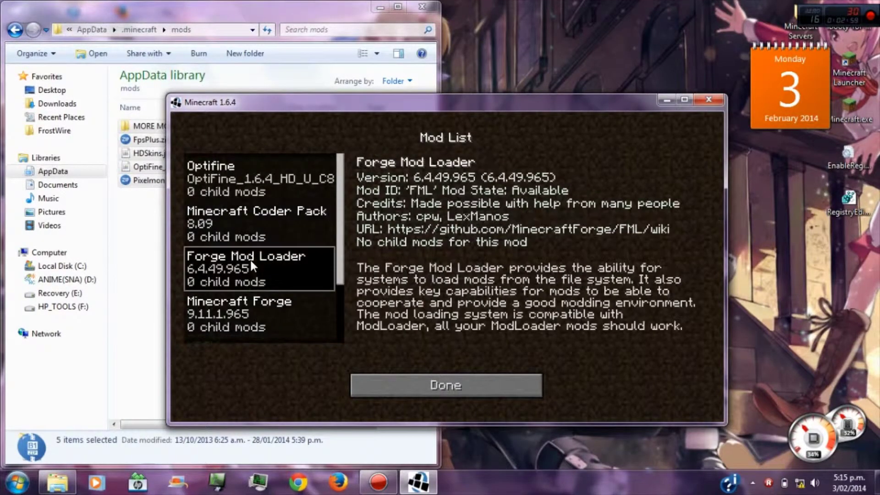
{"action": "left_click", "coordinate": [240, 224]}
{"action": "left_click", "coordinate": [232, 304]}
{"action": "left_click", "coordinate": [222, 225]}
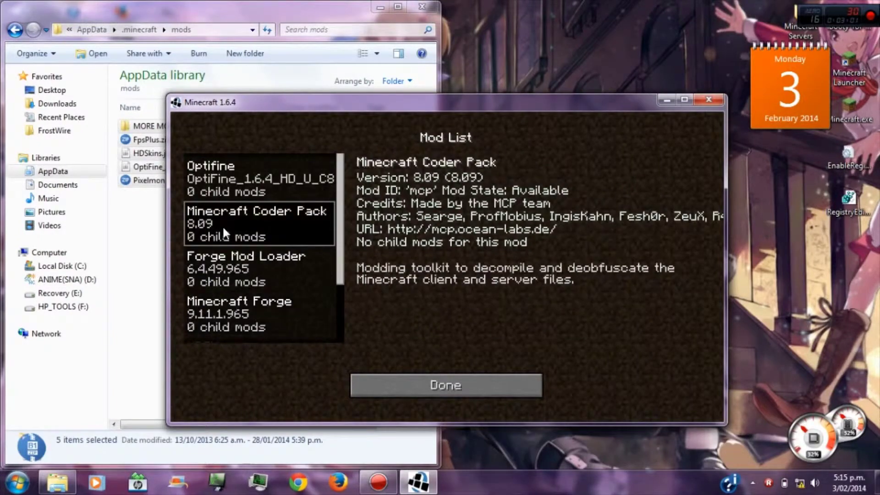
{"action": "left_click", "coordinate": [224, 266]}
{"action": "left_click", "coordinate": [224, 300]}
{"action": "scroll", "coordinate": [235, 241], "scroll_direction": "down", "scroll_amount": 3}
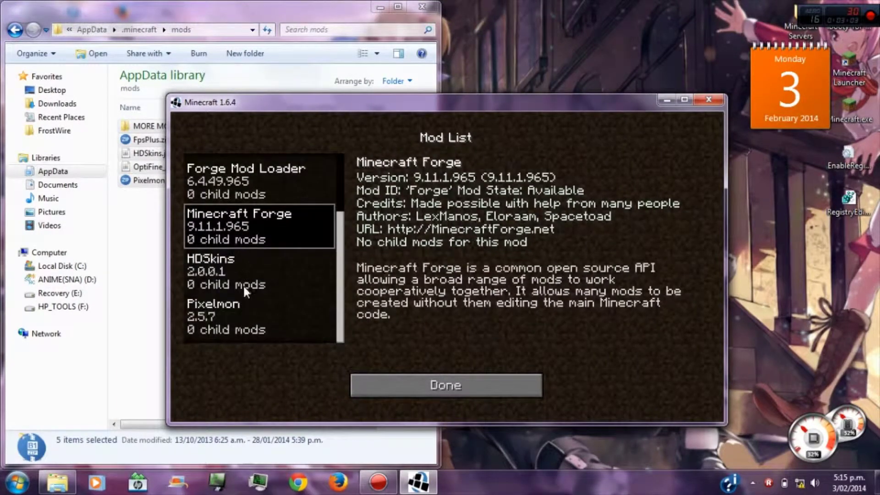
{"action": "left_click", "coordinate": [238, 315]}
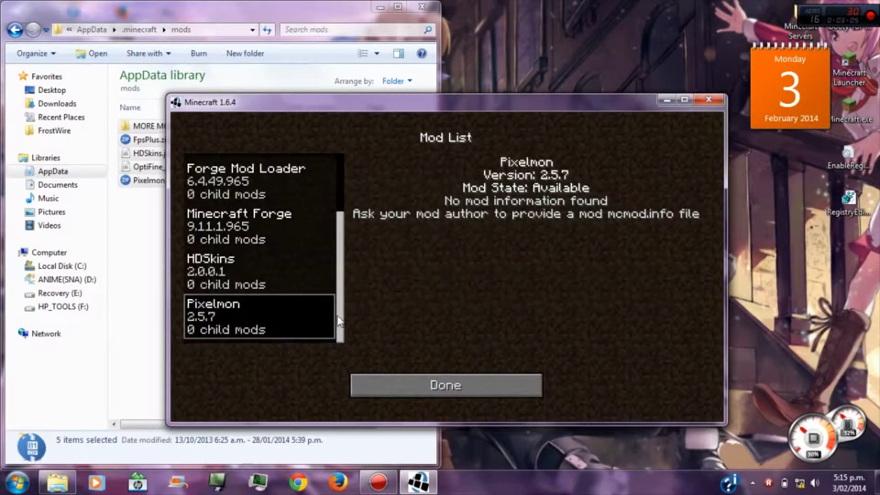
- Go back through the mod list and view the Optifine entry's details
{"action": "scroll", "coordinate": [269, 326], "scroll_direction": "down", "scroll_amount": 1}
{"action": "scroll", "coordinate": [216, 285], "scroll_direction": "up", "scroll_amount": 1}
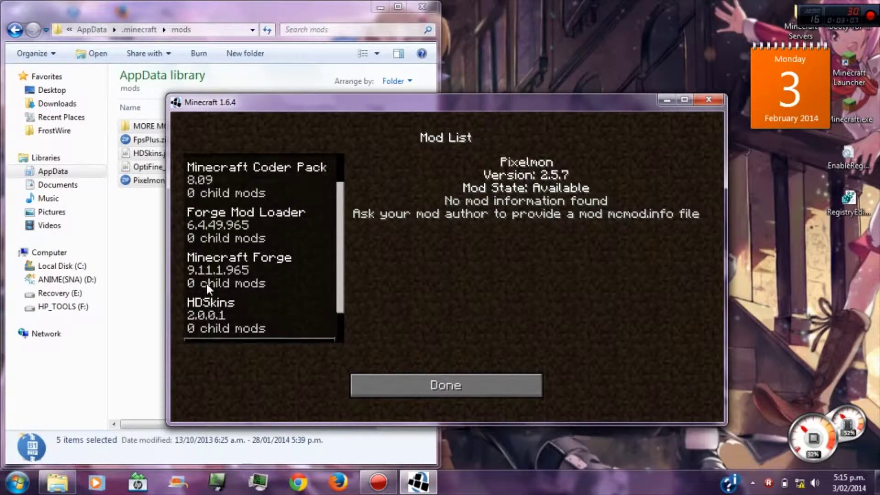
{"action": "scroll", "coordinate": [230, 295], "scroll_direction": "up", "scroll_amount": 1}
{"action": "left_click", "coordinate": [229, 170]}
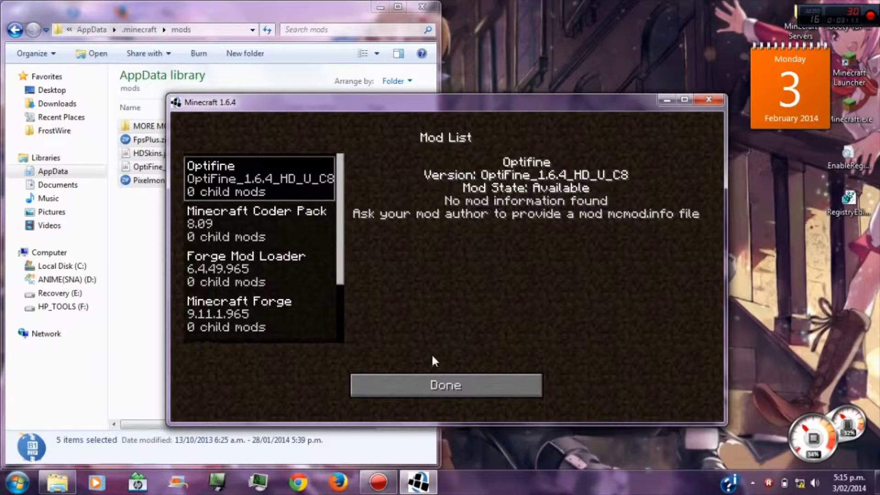
- Close the mod list, quit Minecraft and clear the file selection in the mods folder
{"action": "left_click", "coordinate": [494, 383]}
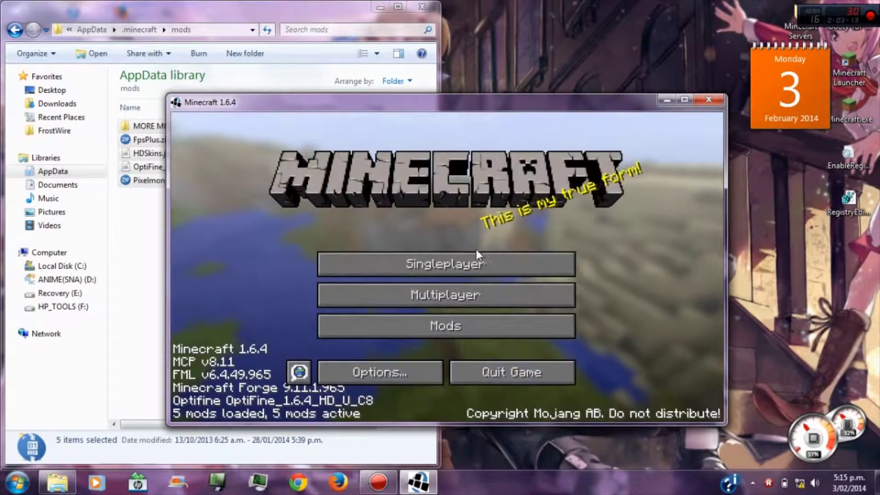
{"action": "left_click", "coordinate": [538, 367]}
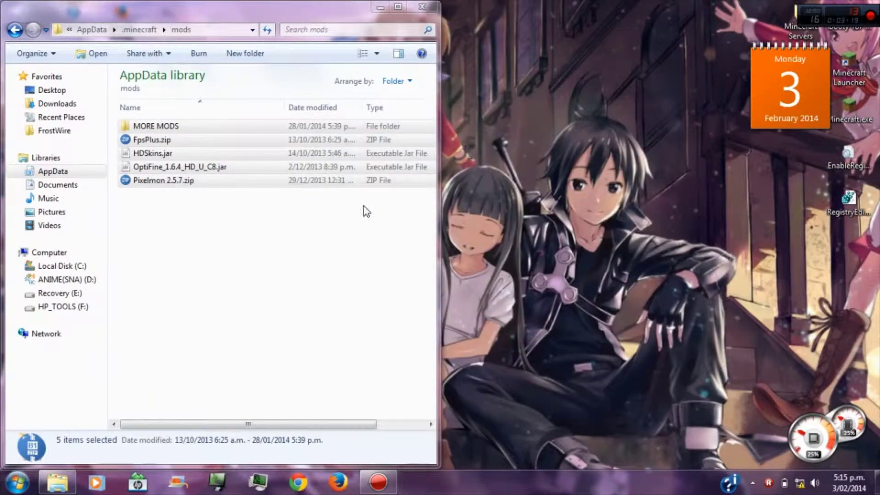
{"action": "left_click", "coordinate": [345, 226]}
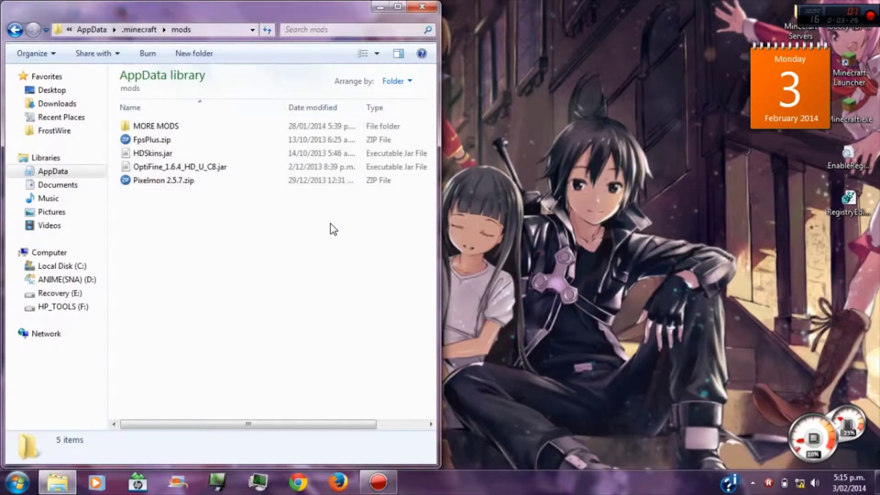
- Go up to the .minecraft folder and open the 1.6.4-Forge9.11.1.965 folder inside versions
{"action": "left_click", "coordinate": [140, 30]}
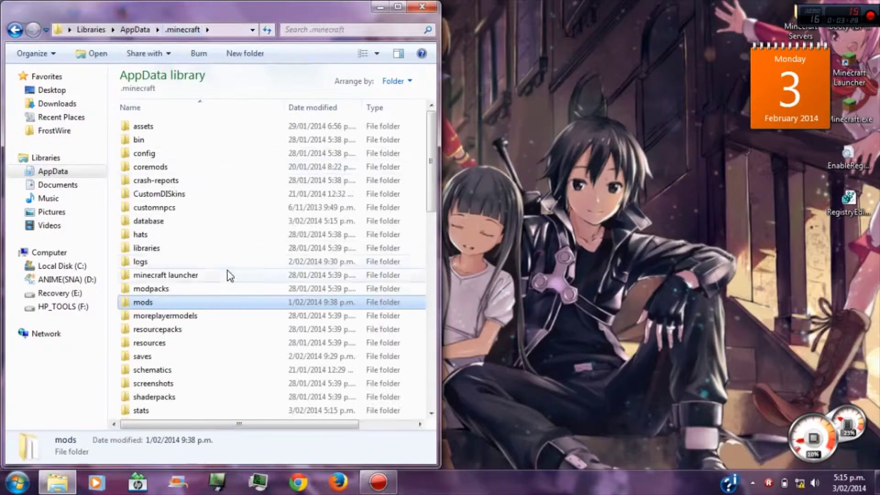
{"action": "scroll", "coordinate": [202, 366], "scroll_direction": "down", "scroll_amount": 2}
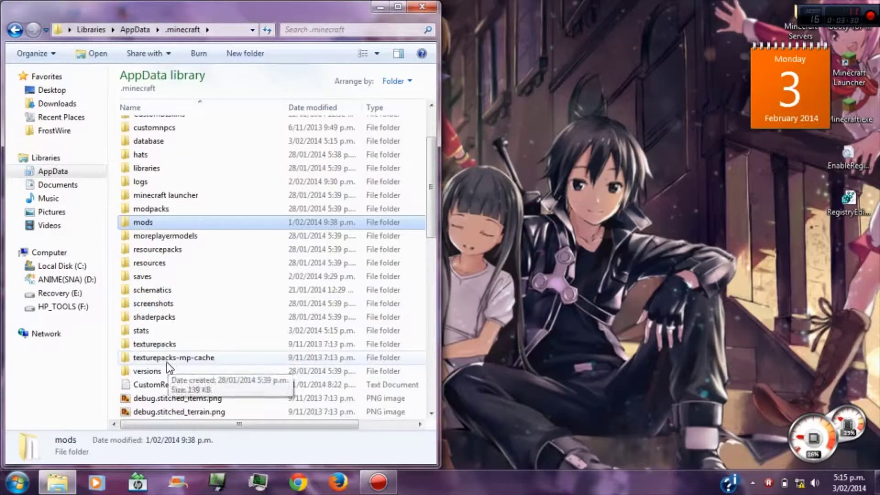
{"action": "left_click", "coordinate": [147, 372]}
{"action": "double_click", "coordinate": [146, 372]}
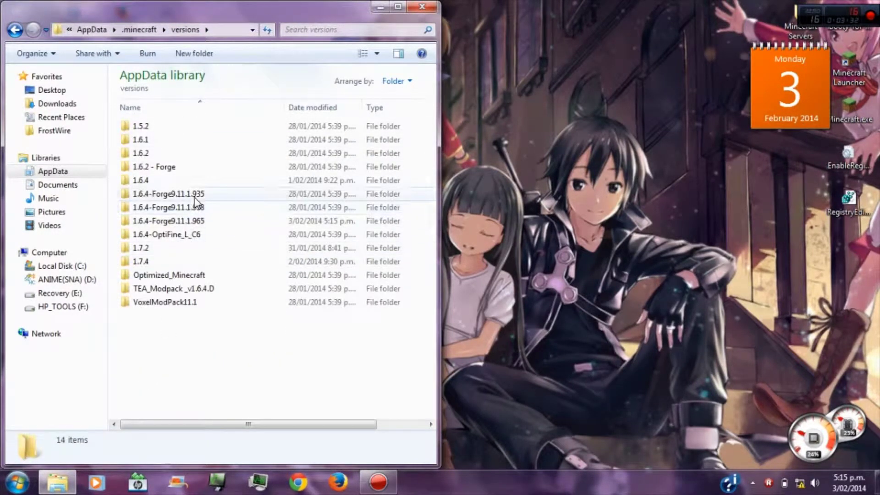
{"action": "double_click", "coordinate": [195, 220]}
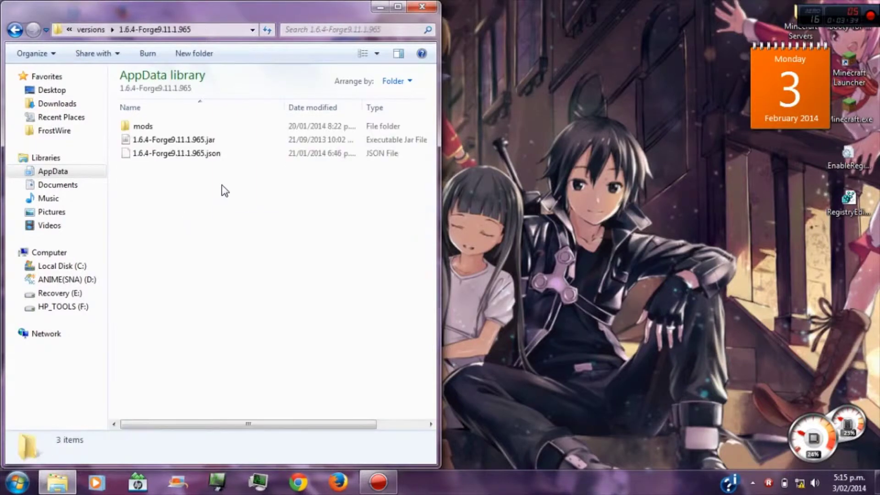
- Check the Forge version's jar file and its mods subfolder, refresh the file view and return to the versions folder
{"action": "left_click", "coordinate": [197, 142]}
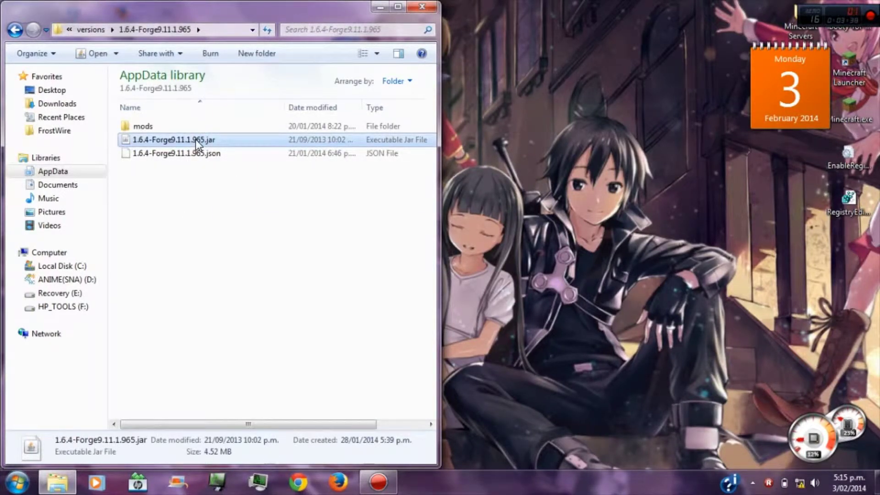
{"action": "double_click", "coordinate": [181, 127]}
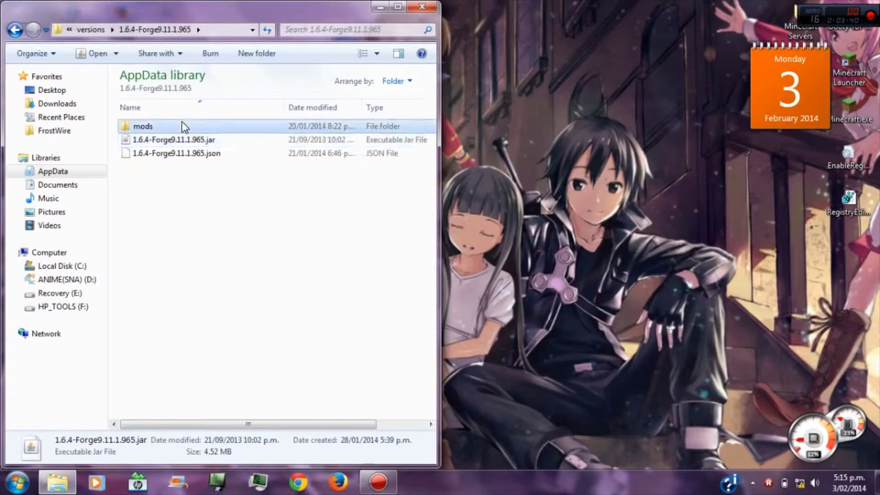
{"action": "left_click", "coordinate": [137, 29]}
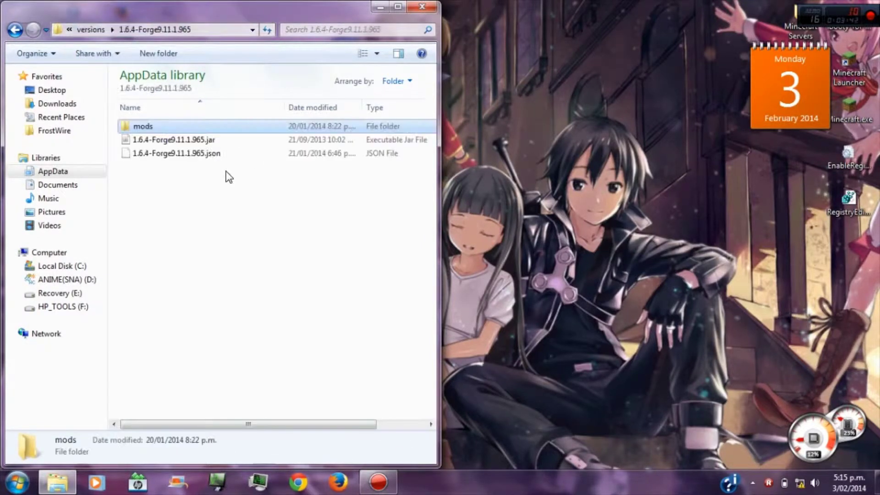
{"action": "left_click_drag", "start_coordinate": [353, 190], "coordinate": [317, 121]}
{"action": "right_click", "coordinate": [330, 235]}
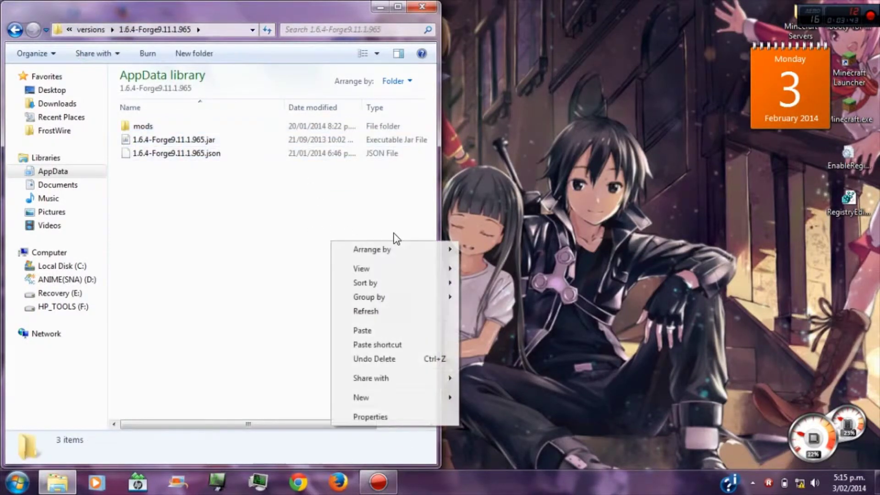
{"action": "left_click", "coordinate": [387, 309]}
{"action": "left_click", "coordinate": [100, 29]}
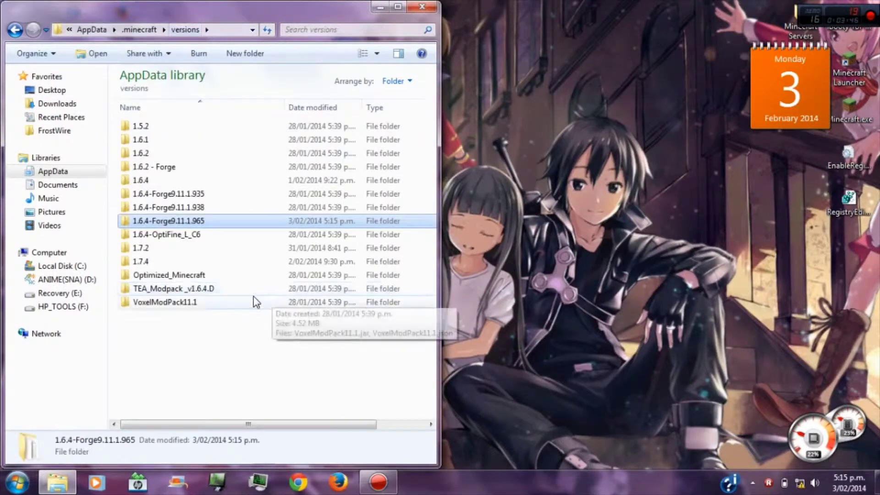
- Look inside the TEA_Modpack _v1.6.4.D folder and its natives subfolder, and return to the versions folder
{"action": "double_click", "coordinate": [191, 289]}
{"action": "double_click", "coordinate": [153, 127]}
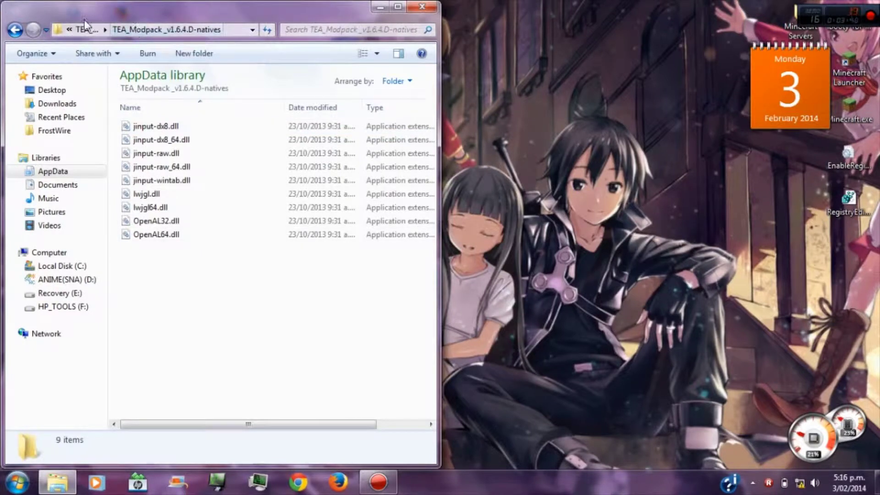
{"action": "left_click", "coordinate": [84, 26]}
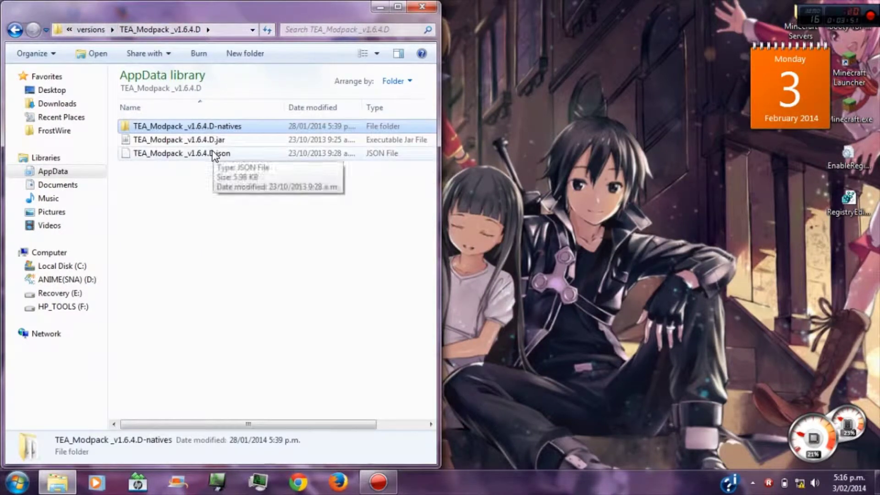
{"action": "left_click", "coordinate": [91, 30]}
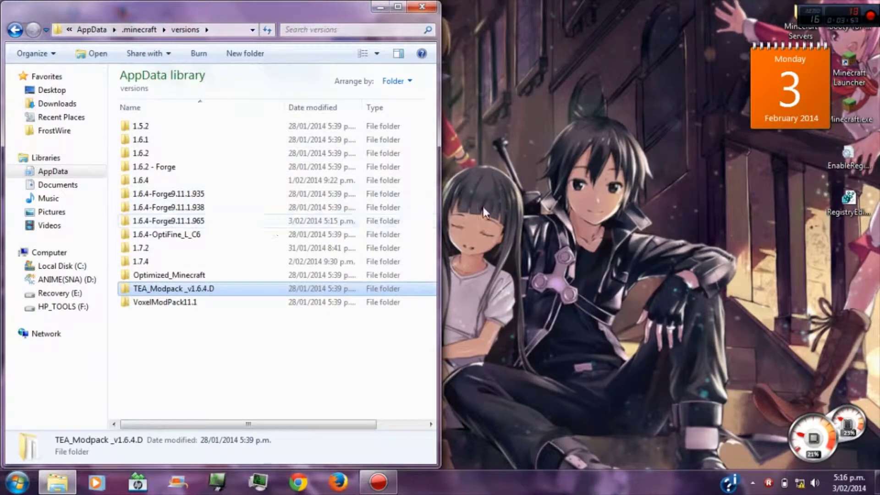
{"action": "left_click_drag", "start_coordinate": [560, 122], "coordinate": [642, 159]}
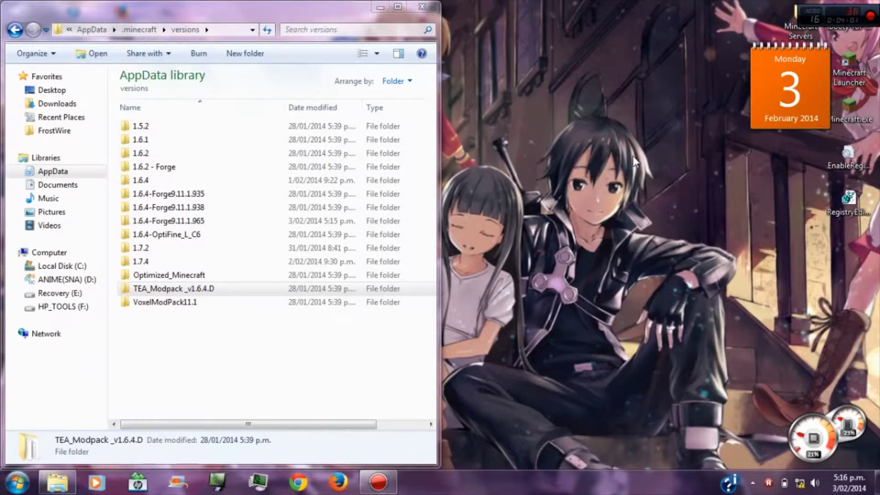
{"action": "left_click_drag", "start_coordinate": [539, 120], "coordinate": [529, 144]}
- Open the desktop's Minecraft Servers folder, examine the contents of MC SERVER FORGE FILES(bak), and return to the Minecraft Servers folder
{"action": "mouse_move", "coordinate": [820, 46]}
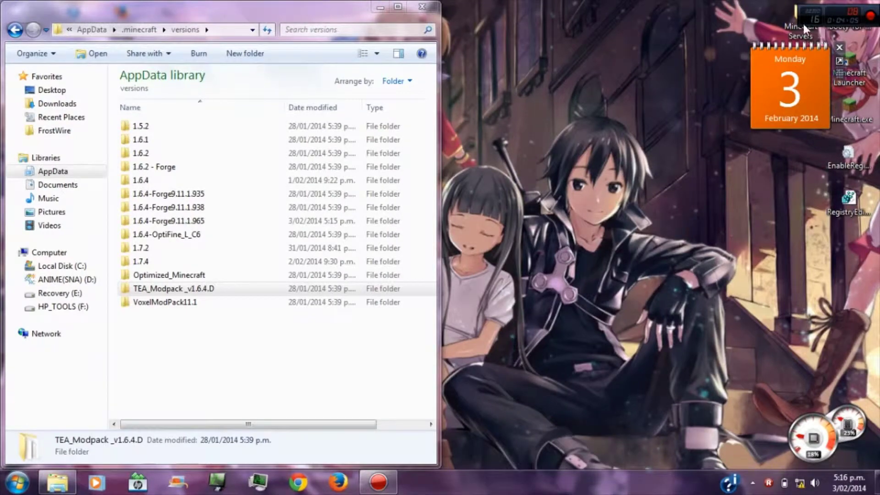
{"action": "double_click", "coordinate": [799, 31]}
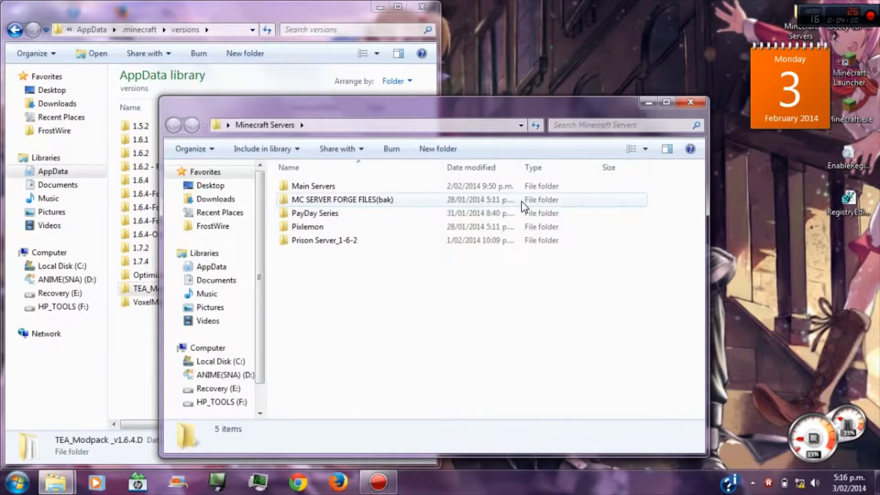
{"action": "double_click", "coordinate": [525, 204]}
{"action": "scroll", "coordinate": [486, 268], "scroll_direction": "down", "scroll_amount": 1}
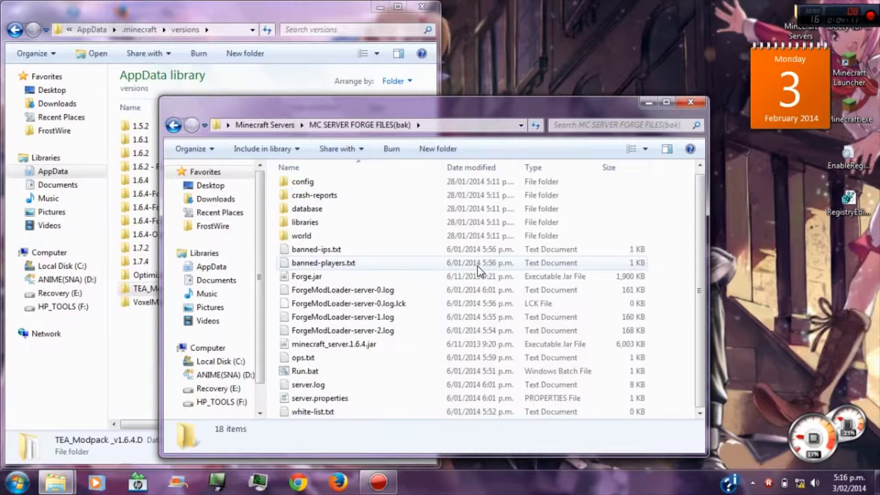
{"action": "scroll", "coordinate": [338, 234], "scroll_direction": "up", "scroll_amount": 1}
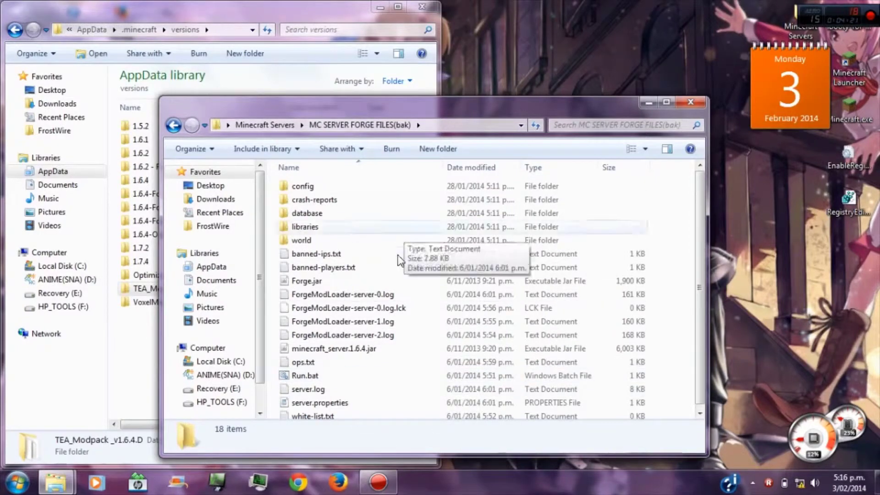
{"action": "left_click", "coordinate": [265, 124]}
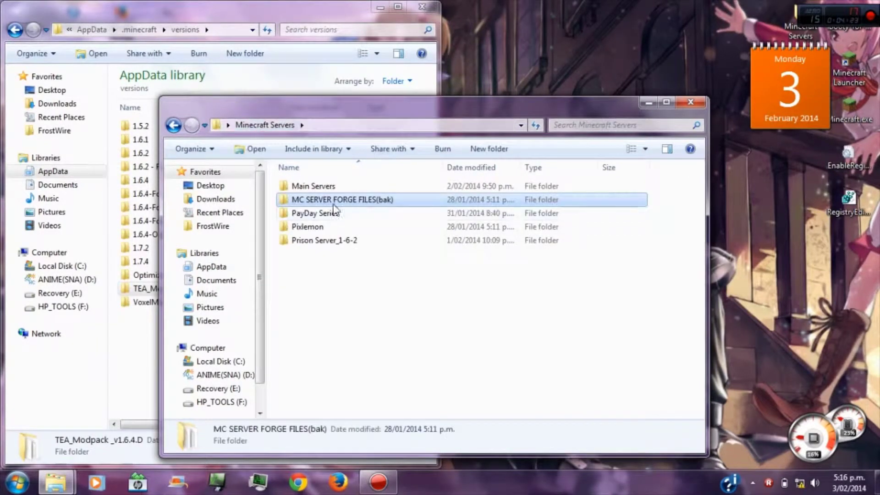
- Open the Pixlemon server folder and load its Run.bat file in Notepad for editing
{"action": "double_click", "coordinate": [316, 227]}
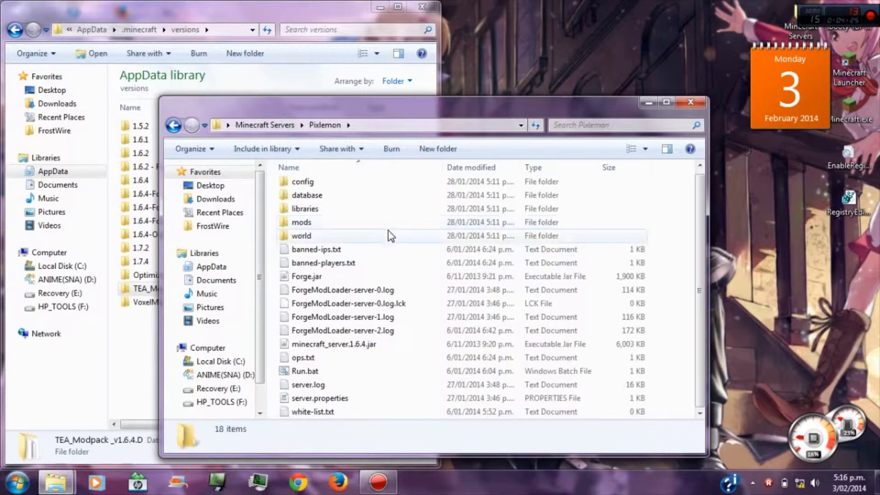
{"action": "left_click", "coordinate": [316, 371]}
{"action": "right_click", "coordinate": [317, 372]}
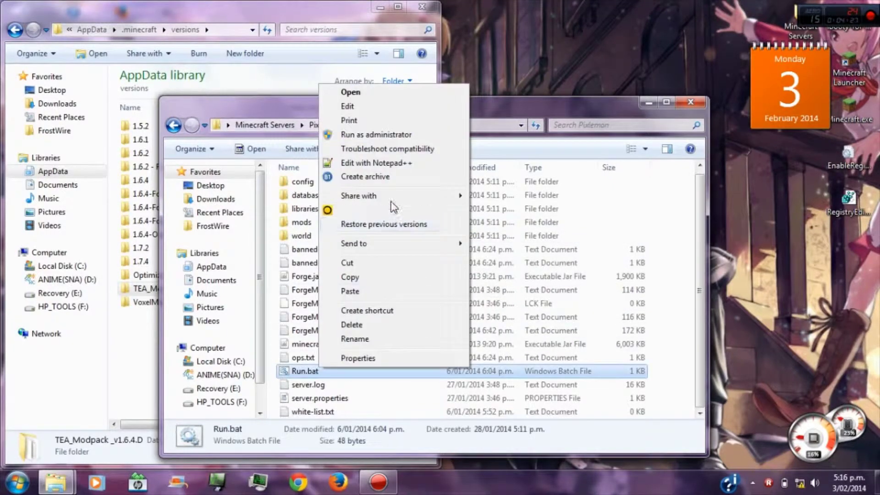
{"action": "left_click", "coordinate": [353, 107]}
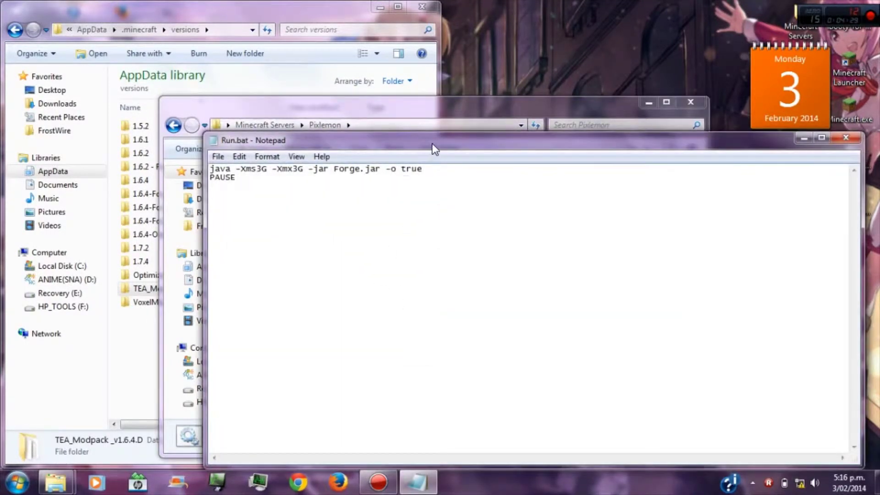
{"action": "left_click_drag", "start_coordinate": [433, 146], "coordinate": [403, 106]}
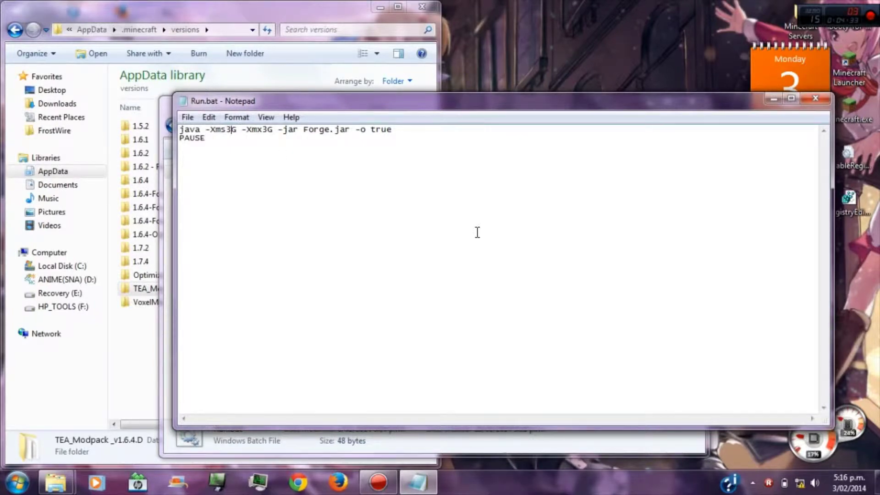
- Set both the -Xms and -Xmx memory arguments in Run.bat to 1G
{"action": "key", "text": "BackSpace"}
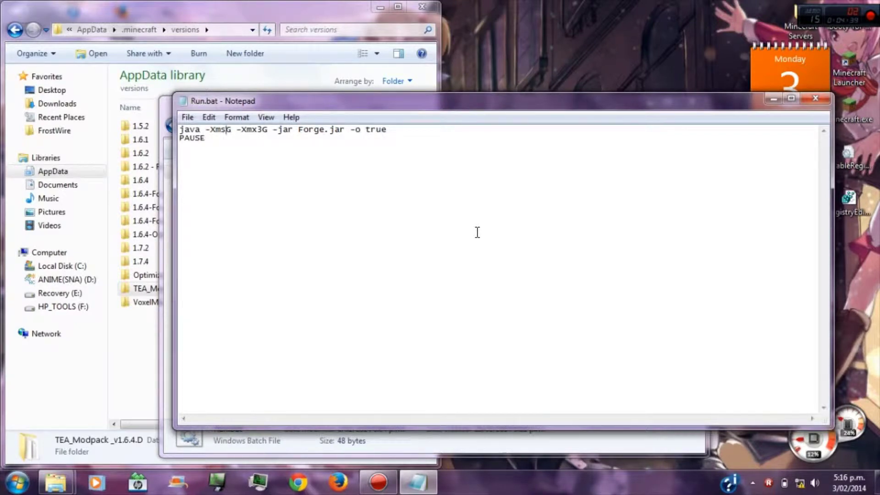
{"action": "type", "text": "1"}
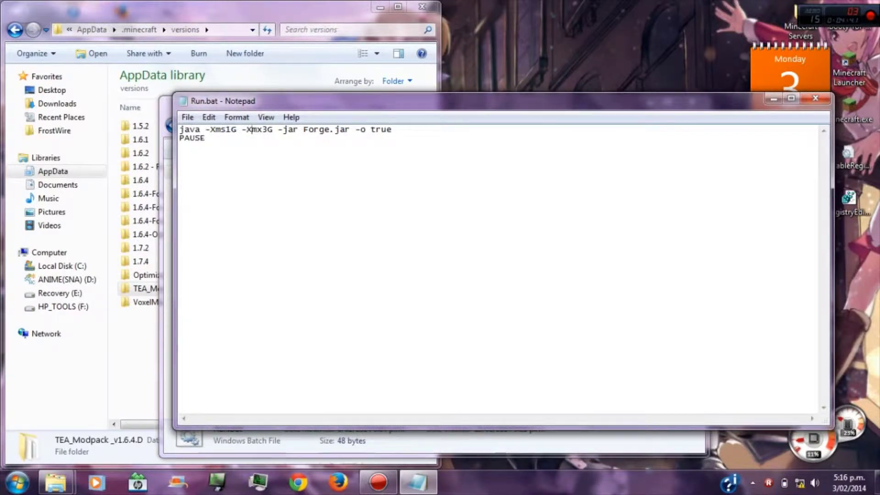
{"action": "key", "text": "BackSpace"}
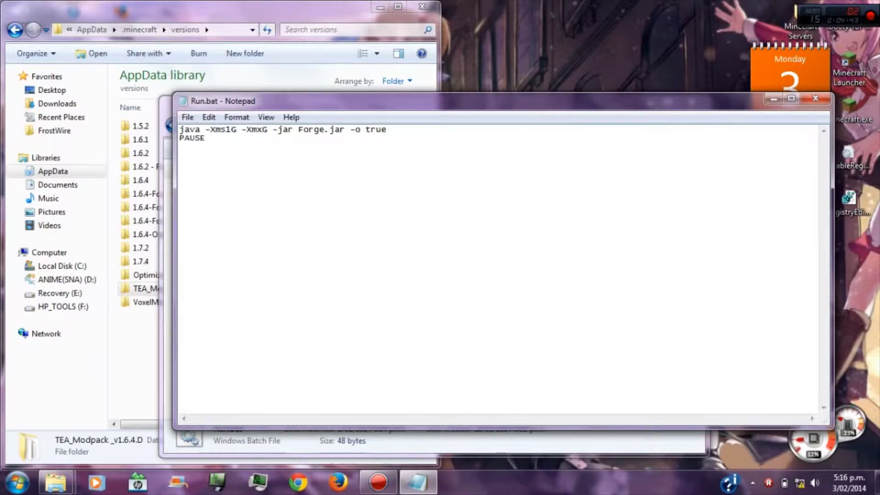
{"action": "type", "text": "1"}
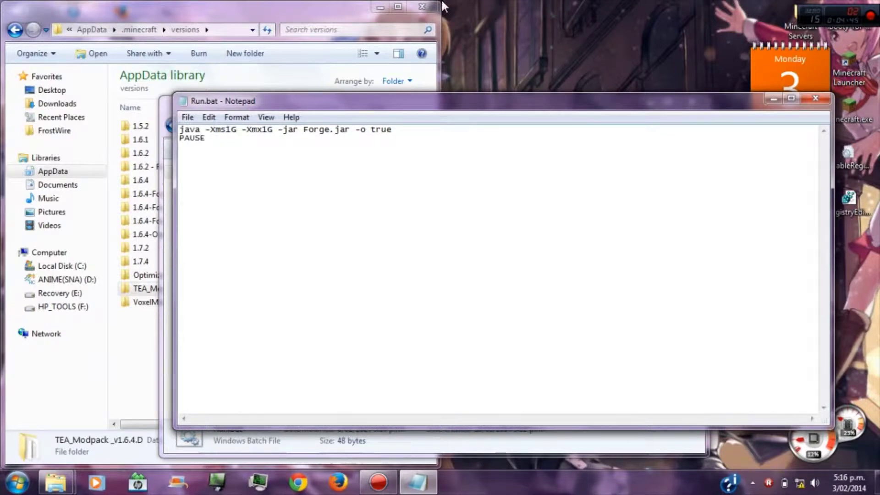
- Examine Run.bat's memory arguments, compare its Forge.jar reference with the file in the Pixlemon folder, and review the -o true option
{"action": "double_click", "coordinate": [181, 129]}
{"action": "left_click", "coordinate": [210, 138]}
{"action": "left_click_drag", "start_coordinate": [205, 130], "coordinate": [278, 132]}
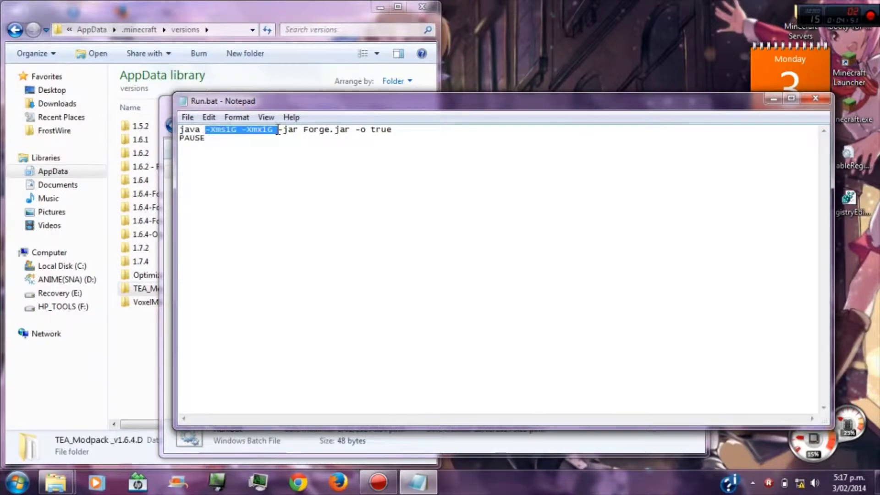
{"action": "left_click", "coordinate": [277, 132]}
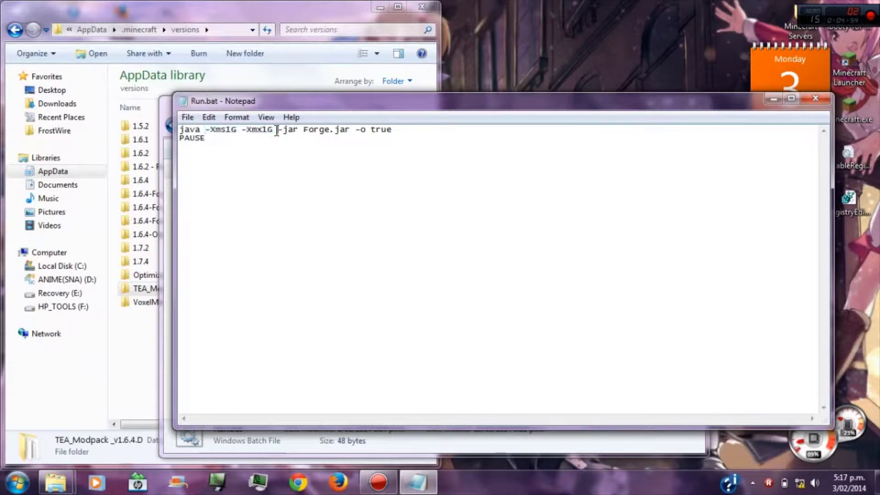
{"action": "left_click_drag", "start_coordinate": [278, 131], "coordinate": [318, 128]}
{"action": "left_click", "coordinate": [265, 130]}
{"action": "left_click_drag", "start_coordinate": [284, 132], "coordinate": [343, 131]}
{"action": "left_click_drag", "start_coordinate": [412, 109], "coordinate": [292, 424]}
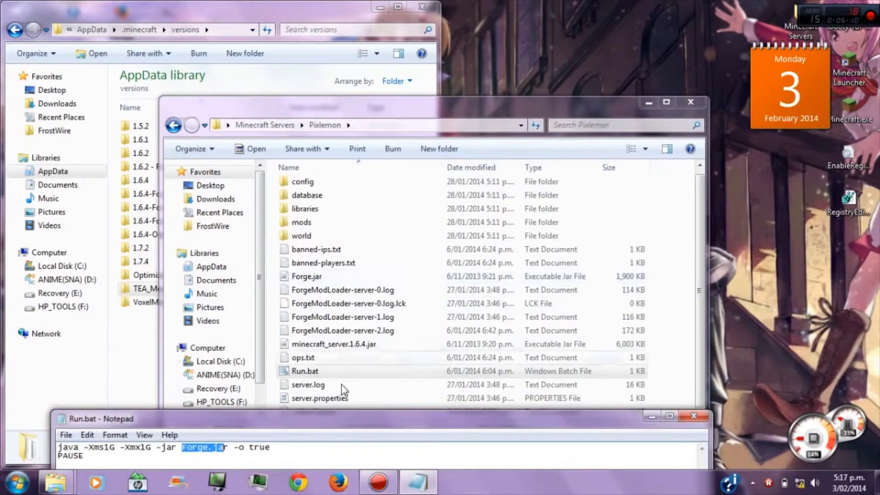
{"action": "left_click_drag", "start_coordinate": [344, 417], "coordinate": [452, 127]}
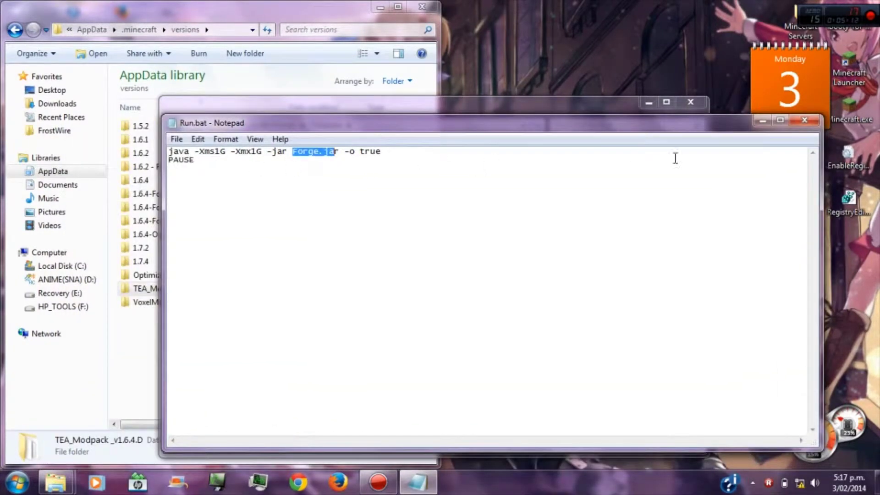
{"action": "left_click_drag", "start_coordinate": [385, 152], "coordinate": [355, 153]}
{"action": "left_click", "coordinate": [351, 154]}
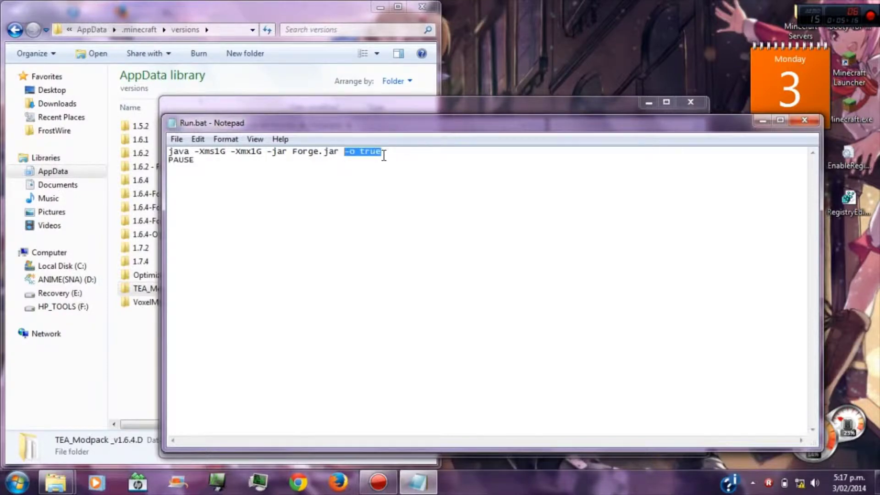
{"action": "left_click", "coordinate": [302, 166]}
- Close Run.bat with its changes saved, and run it to start the Pixelmon server
{"action": "left_click", "coordinate": [805, 121]}
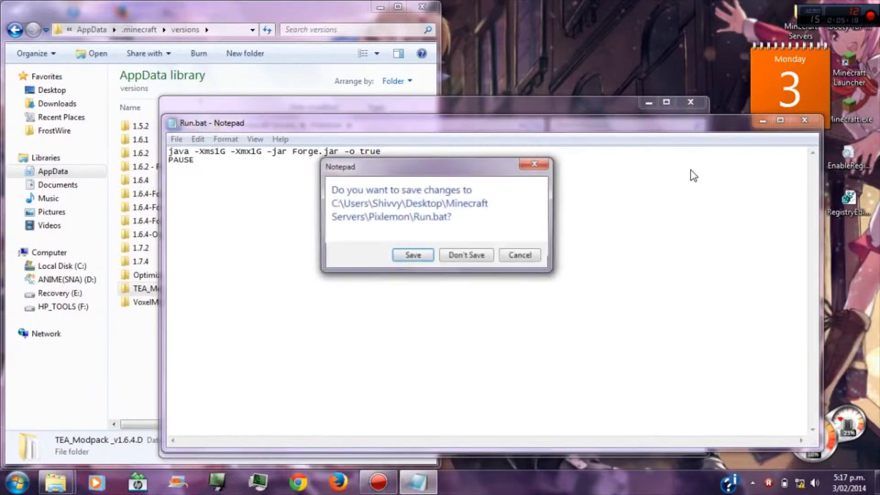
{"action": "left_click", "coordinate": [419, 257]}
{"action": "double_click", "coordinate": [320, 372]}
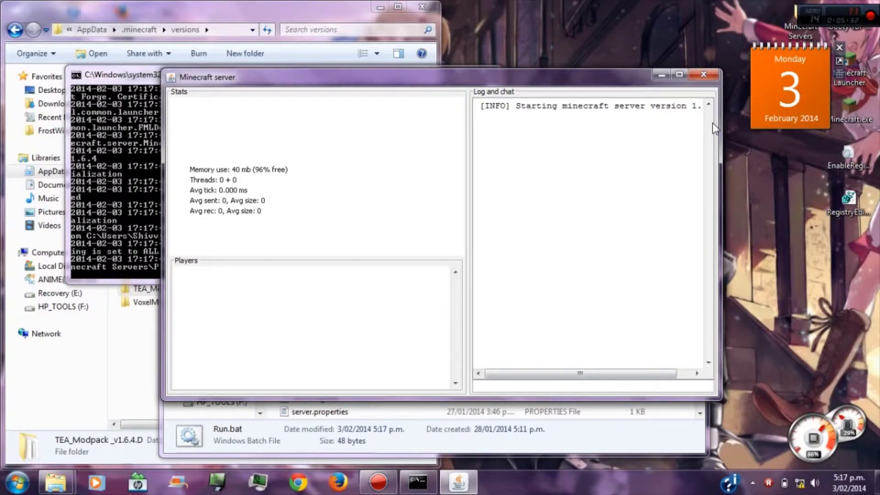
- Widen the server window, move the launcher console out of the way, and shut down the server along with its command console
{"action": "left_click_drag", "start_coordinate": [719, 118], "coordinate": [751, 118]}
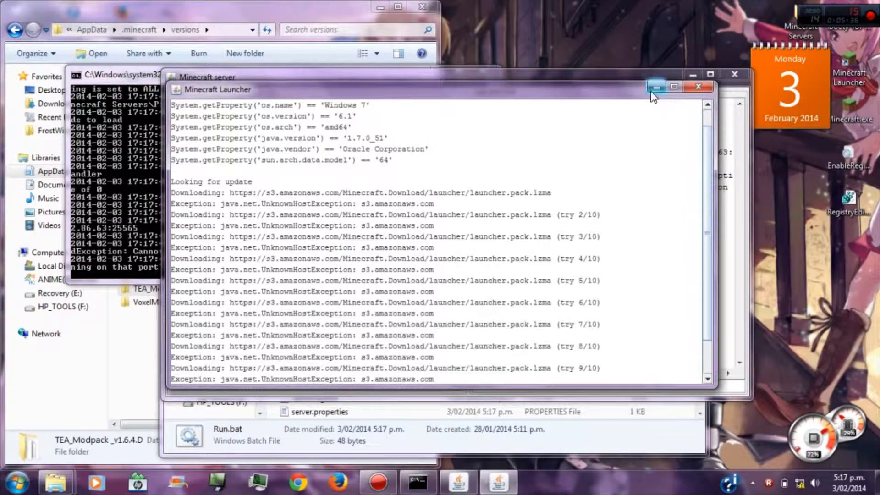
{"action": "left_click", "coordinate": [681, 81]}
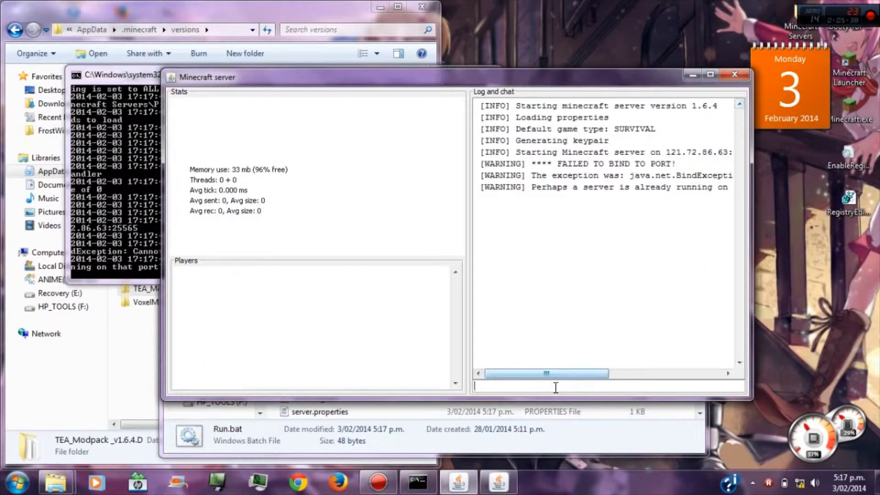
{"action": "left_click", "coordinate": [734, 75]}
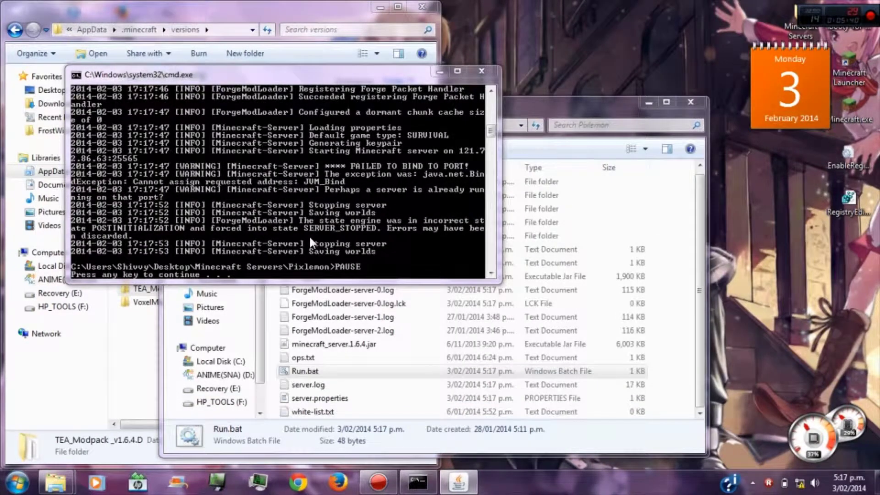
{"action": "key", "text": "Return"}
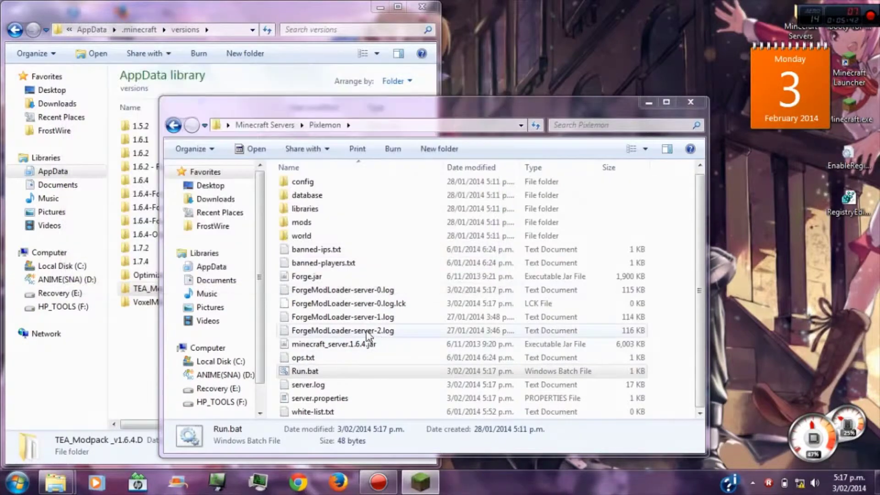
- Clear the server-ip value in server.properties, keep max-build-height on its own line, and save and close the file
{"action": "double_click", "coordinate": [316, 398]}
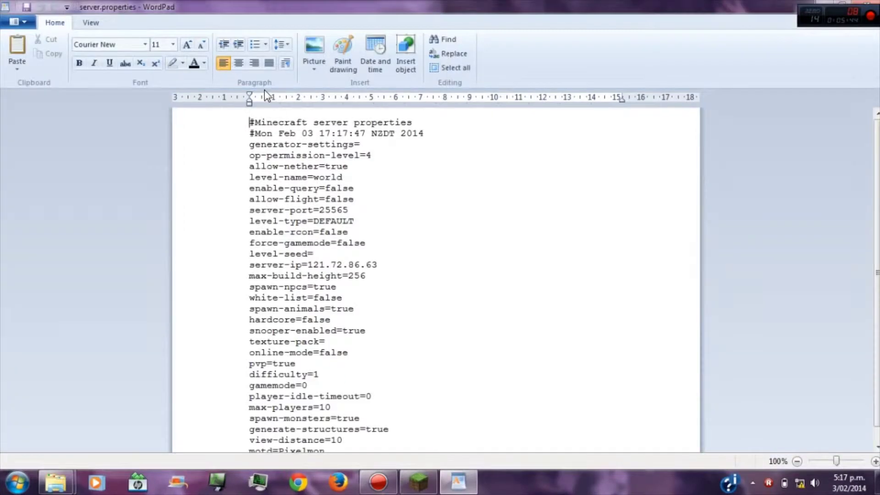
{"action": "scroll", "coordinate": [340, 232], "scroll_direction": "down", "scroll_amount": 1}
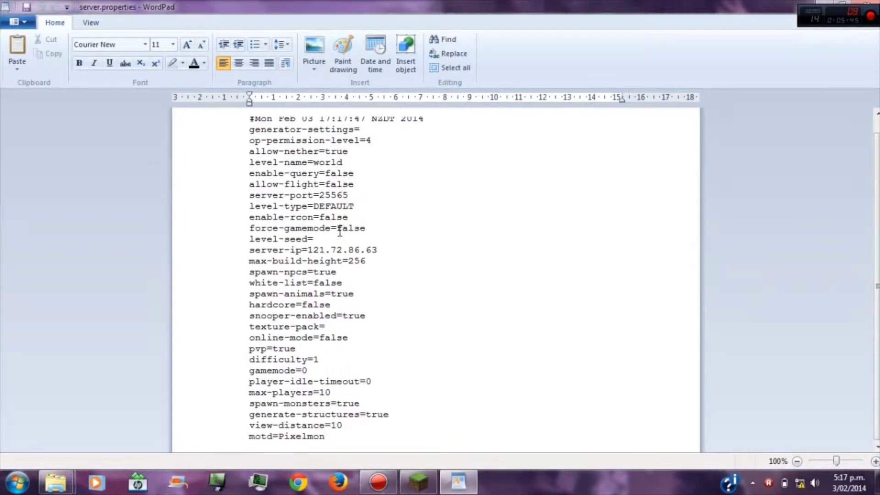
{"action": "double_click", "coordinate": [306, 246]}
{"action": "double_click", "coordinate": [397, 247]}
{"action": "key", "text": "Delete"}
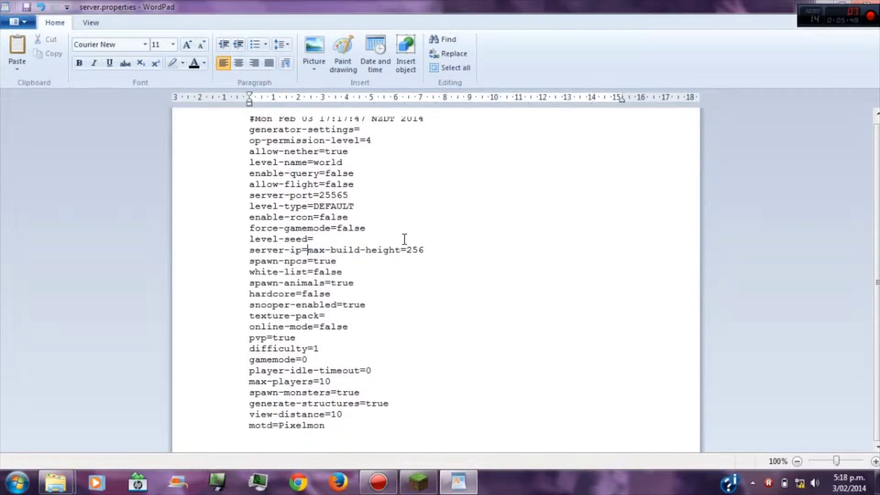
{"action": "key", "text": "Return"}
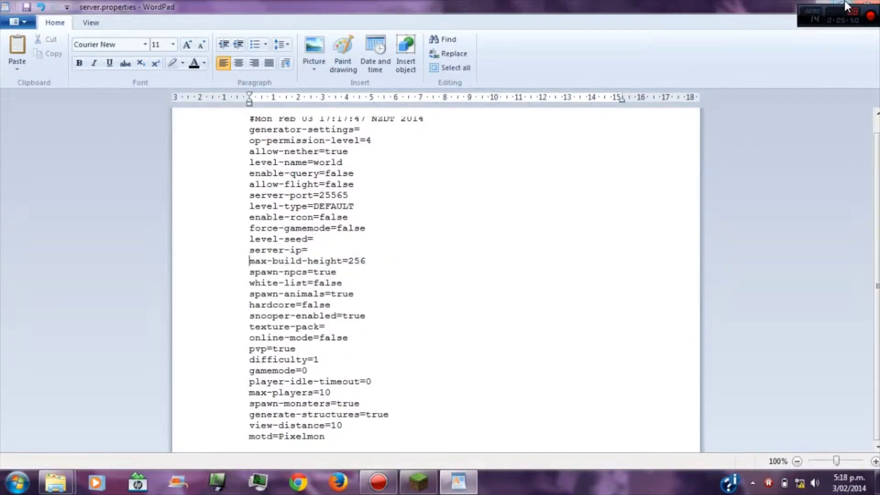
{"action": "left_click", "coordinate": [875, 4]}
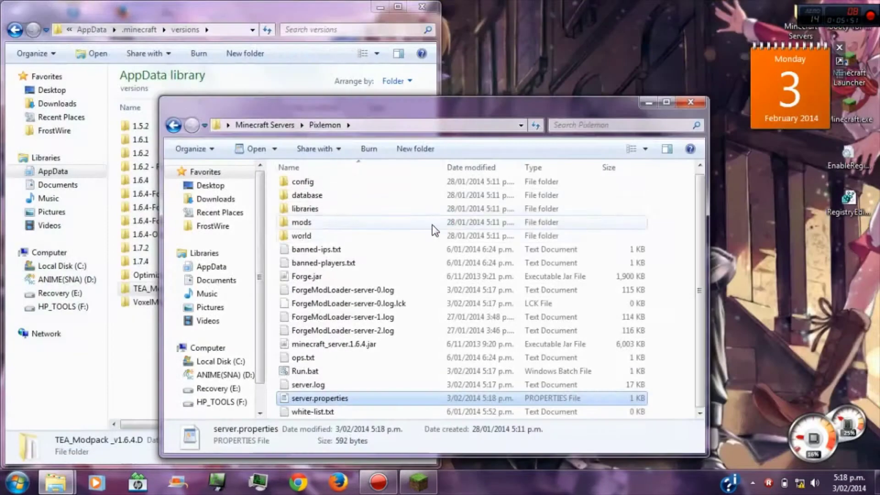
- Start the server again with Run.bat and launch Minecraft offline from the launcher's Forge profile
{"action": "double_click", "coordinate": [318, 373]}
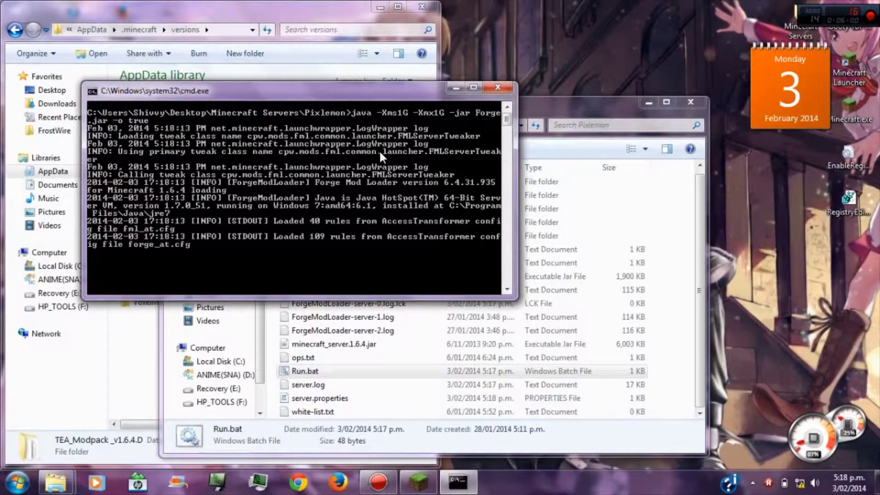
{"action": "left_click", "coordinate": [425, 489]}
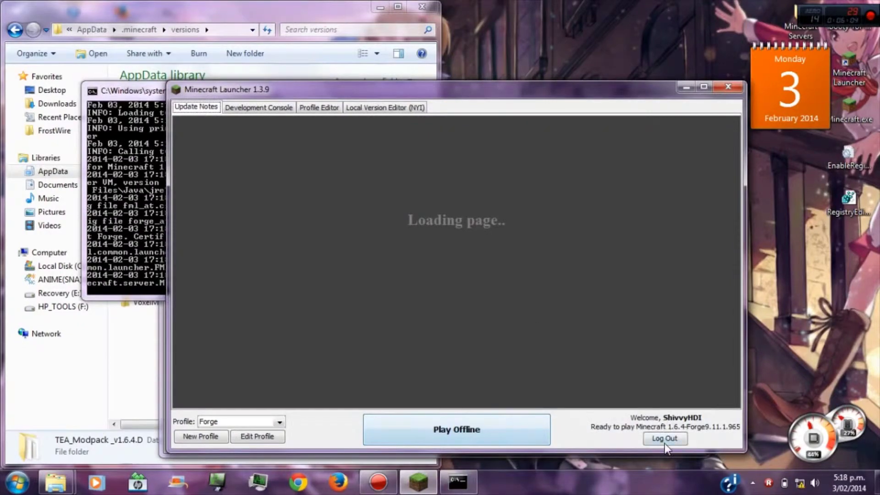
{"action": "left_click", "coordinate": [504, 431]}
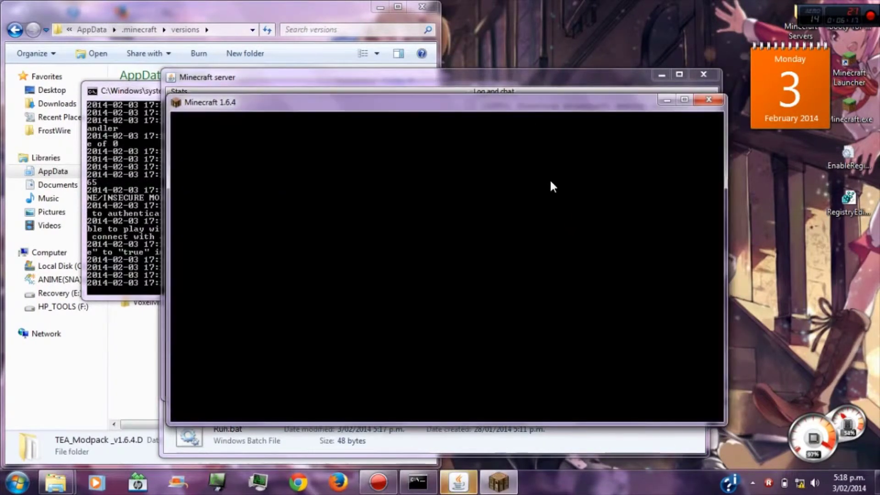
- Move the game window aside, maximize the Minecraft server window and examine its offline-mode warning and startup log
{"action": "left_click_drag", "start_coordinate": [541, 106], "coordinate": [468, 98]}
{"action": "left_click", "coordinate": [679, 75]}
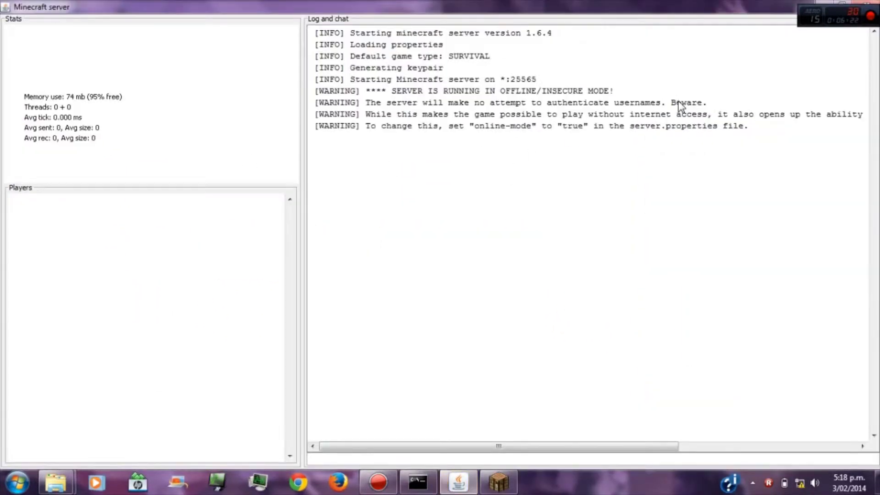
{"action": "left_click_drag", "start_coordinate": [392, 91], "coordinate": [702, 94]}
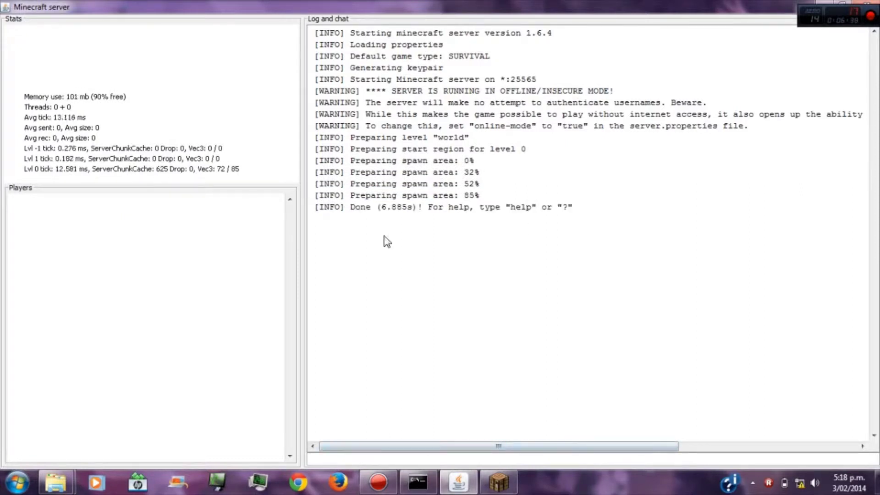
{"action": "left_click_drag", "start_coordinate": [385, 240], "coordinate": [543, 214]}
{"action": "left_click", "coordinate": [383, 221]}
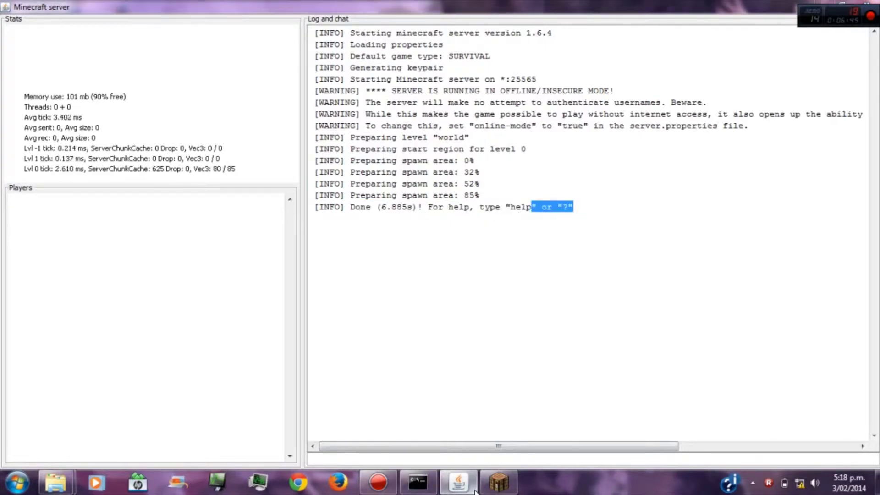
- Put the server window away and launch the game offline again from the Minecraft launcher
{"action": "left_click", "coordinate": [460, 484]}
{"action": "mouse_move", "coordinate": [500, 479]}
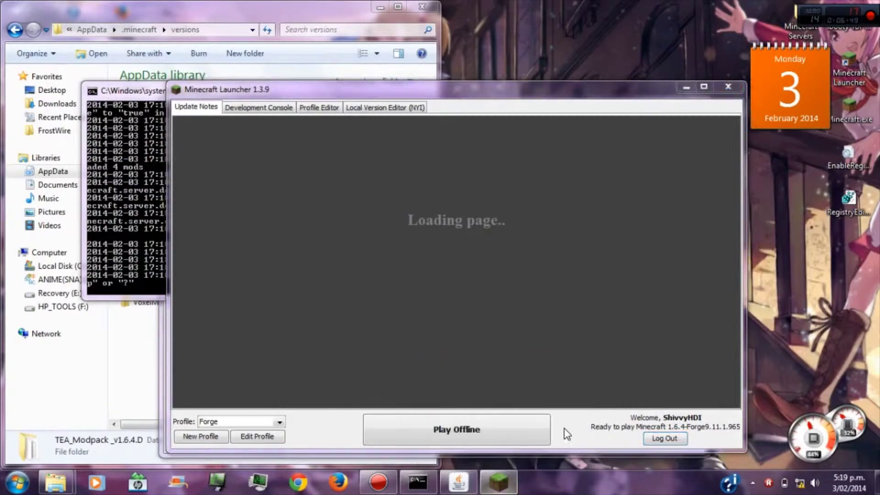
{"action": "left_click", "coordinate": [548, 425]}
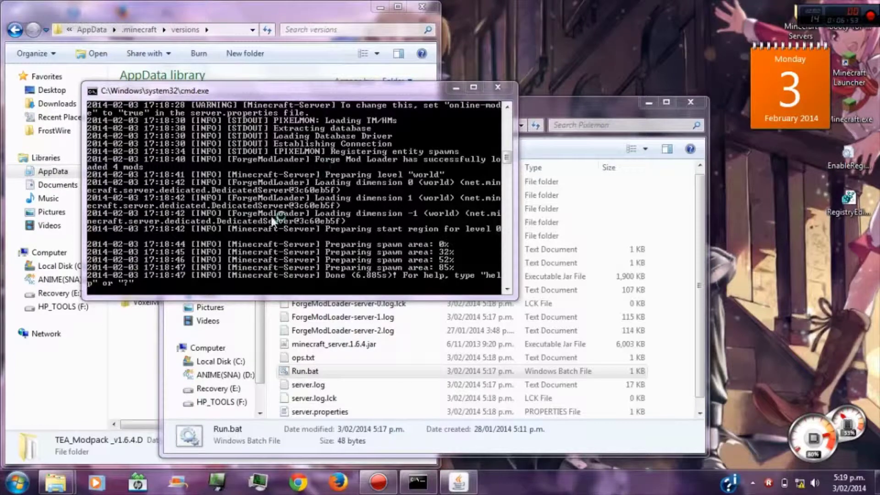
- Put the server's command console away, bring back the Minecraft server window and clear the text selection in its log
{"action": "left_click", "coordinate": [418, 481]}
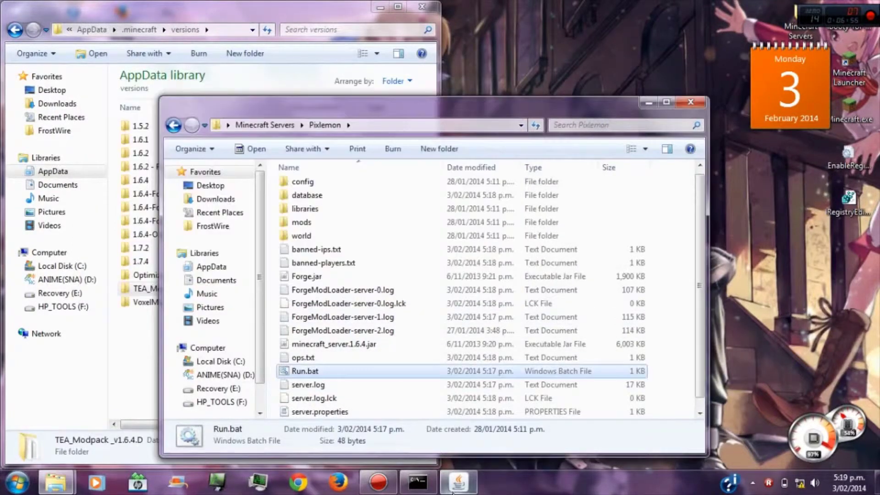
{"action": "left_click", "coordinate": [458, 481]}
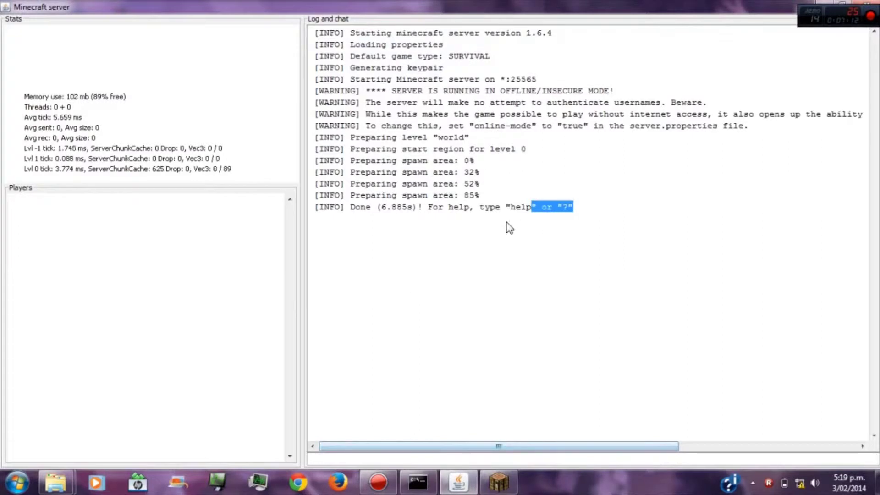
{"action": "left_click", "coordinate": [564, 205]}
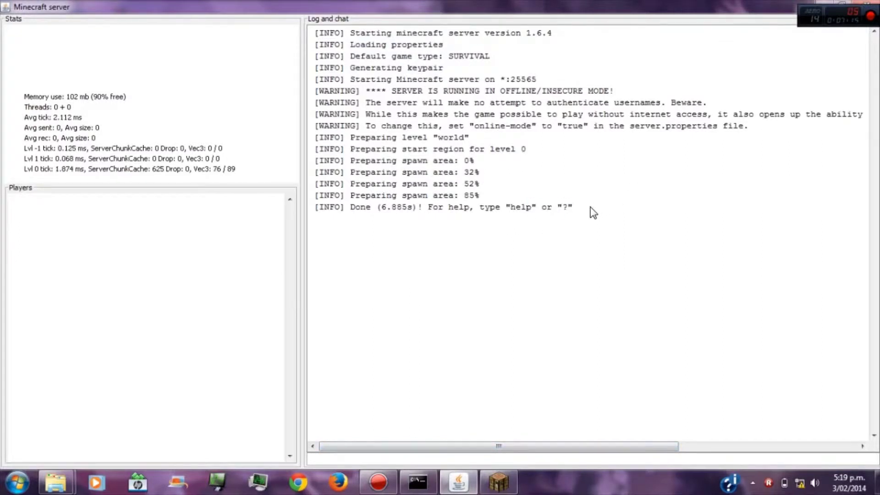
- Put the server window away and check the Pixelmon 2.5.7.zip file in the Pixlemon server's mods folder
{"action": "left_click_drag", "start_coordinate": [592, 212], "coordinate": [608, 222]}
{"action": "left_click", "coordinate": [608, 221]}
{"action": "left_click", "coordinate": [814, 3]}
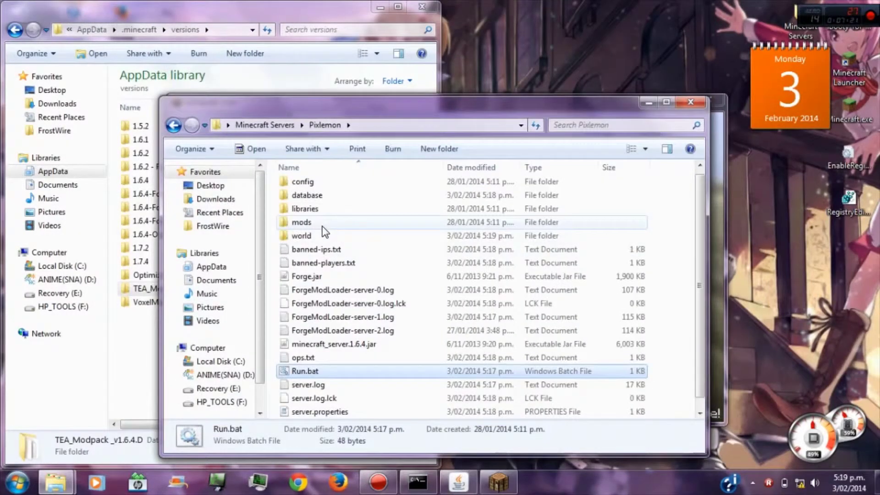
{"action": "left_click", "coordinate": [302, 224]}
{"action": "double_click", "coordinate": [328, 224]}
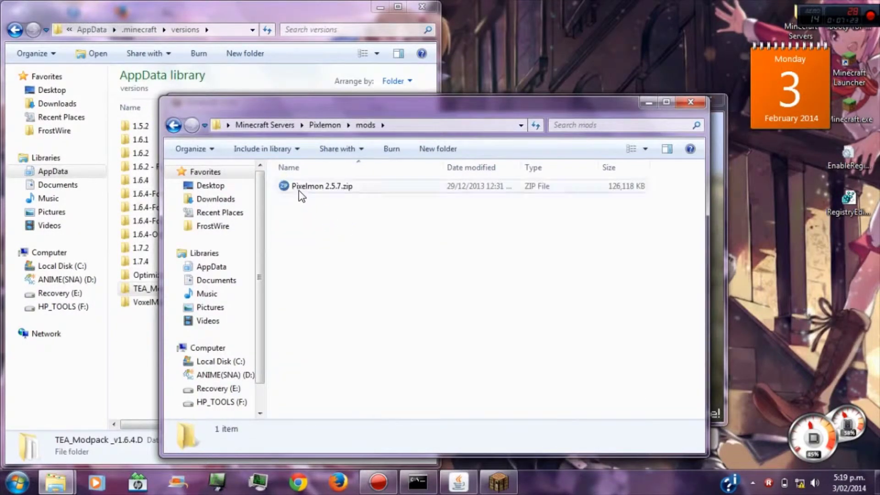
{"action": "left_click", "coordinate": [298, 188]}
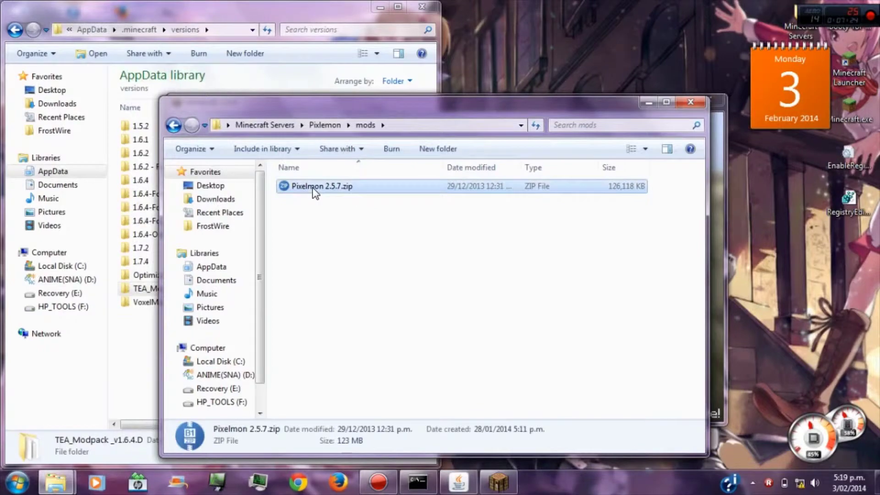
{"action": "left_click", "coordinate": [647, 103]}
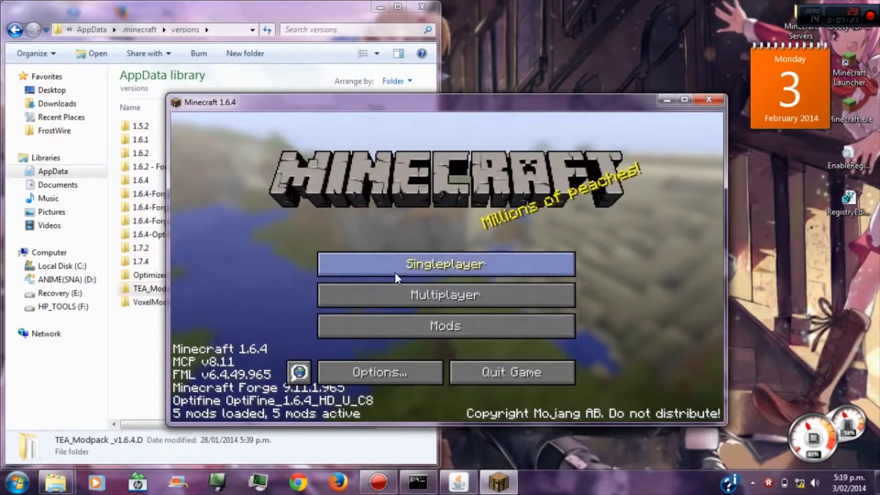
- Refresh the multiplayer server list, join My Bungee Server and pick Piplup as the starter Pokemon
{"action": "left_click", "coordinate": [383, 295]}
{"action": "scroll", "coordinate": [424, 238], "scroll_direction": "down", "scroll_amount": 3}
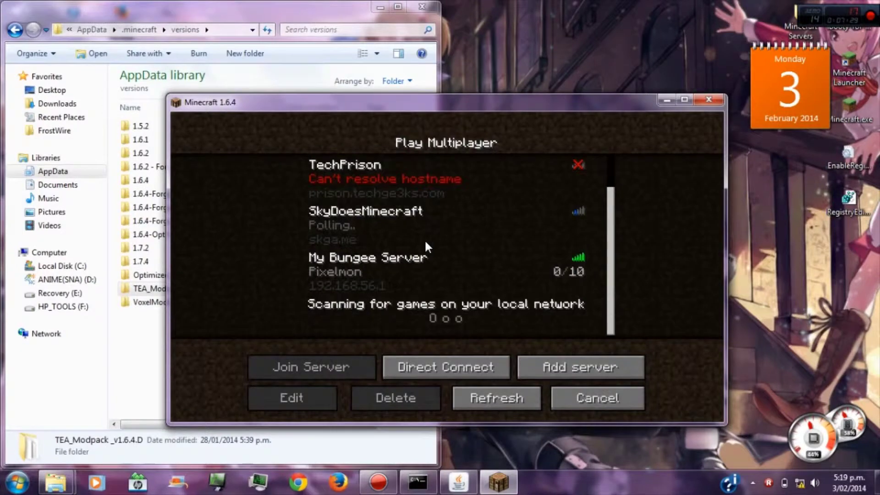
{"action": "left_click", "coordinate": [405, 252]}
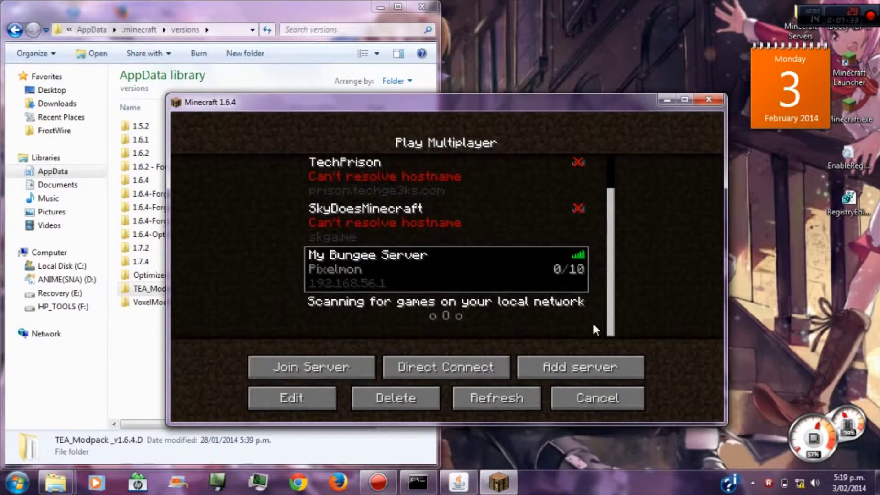
{"action": "left_click", "coordinate": [507, 398]}
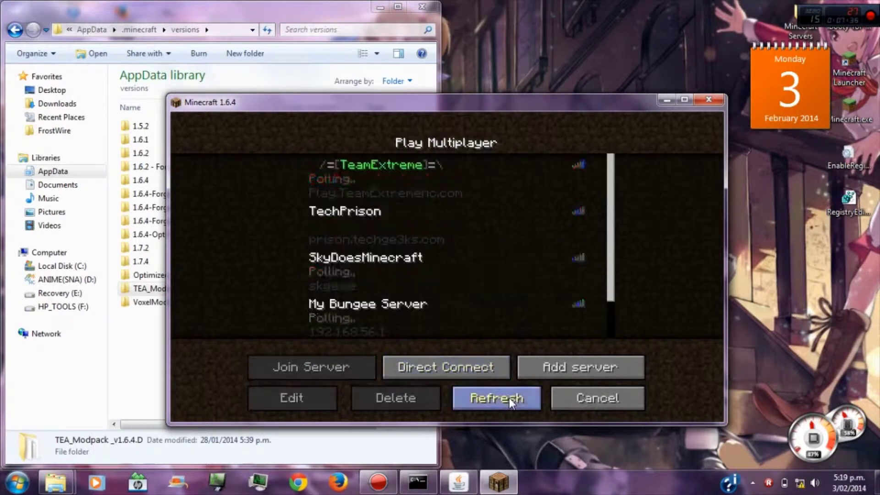
{"action": "scroll", "coordinate": [454, 284], "scroll_direction": "down", "scroll_amount": 3}
{"action": "left_click", "coordinate": [421, 281]}
{"action": "left_click", "coordinate": [338, 366]}
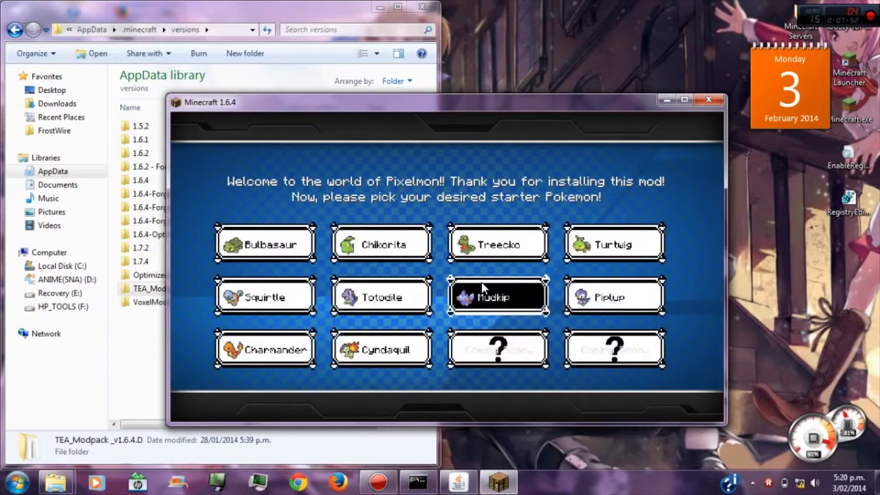
{"action": "left_click", "coordinate": [596, 295]}
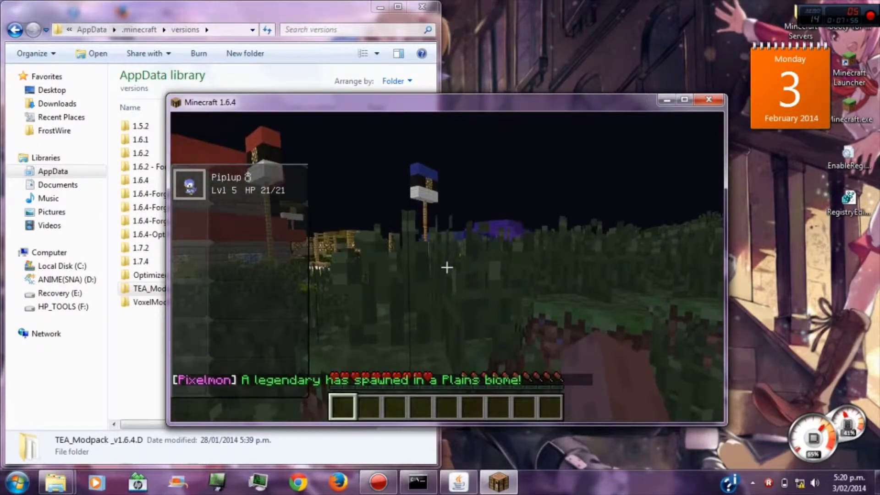
- Walk from the grassland through the town's plaza to the blue water fountain to look around the server world
{"action": "key", "text": "w"}
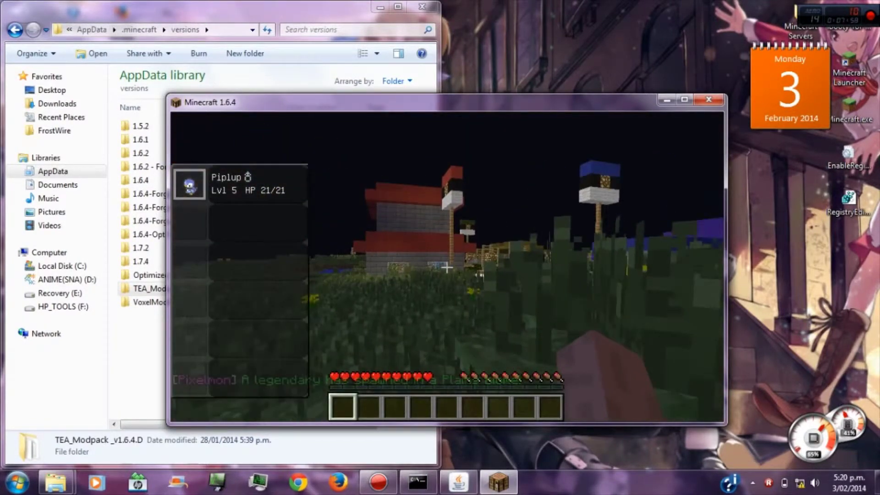
{"action": "key", "text": "w"}
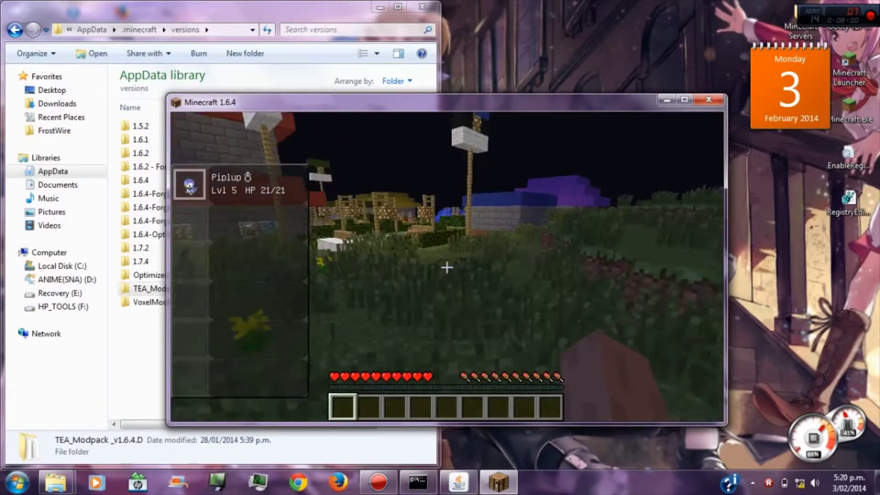
{"action": "key", "text": "w"}
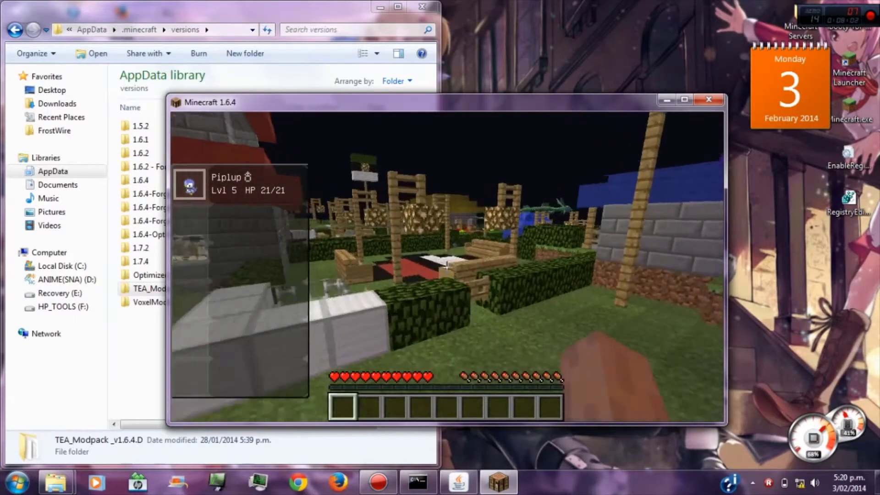
{"action": "key", "text": "w"}
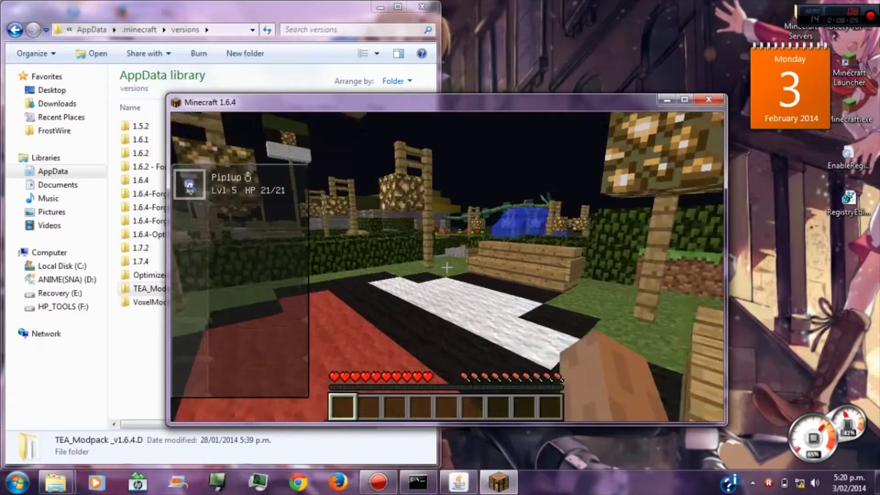
{"action": "key", "text": "w"}
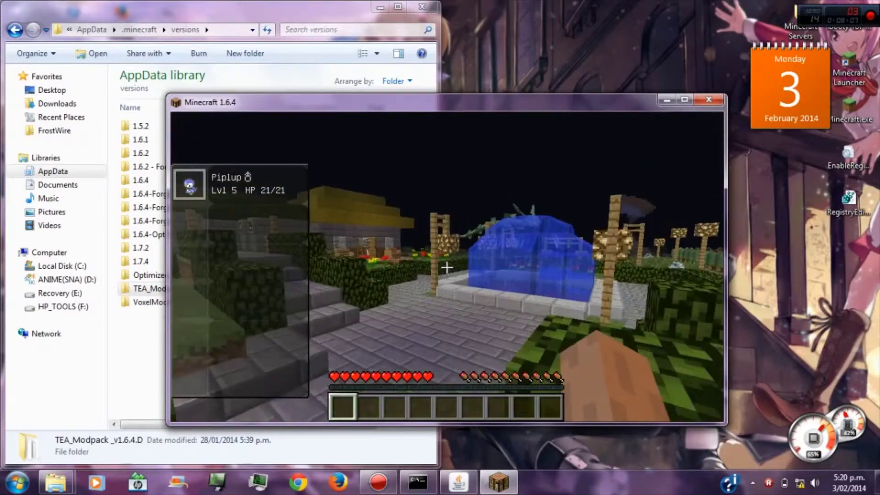
{"action": "key", "text": "w"}
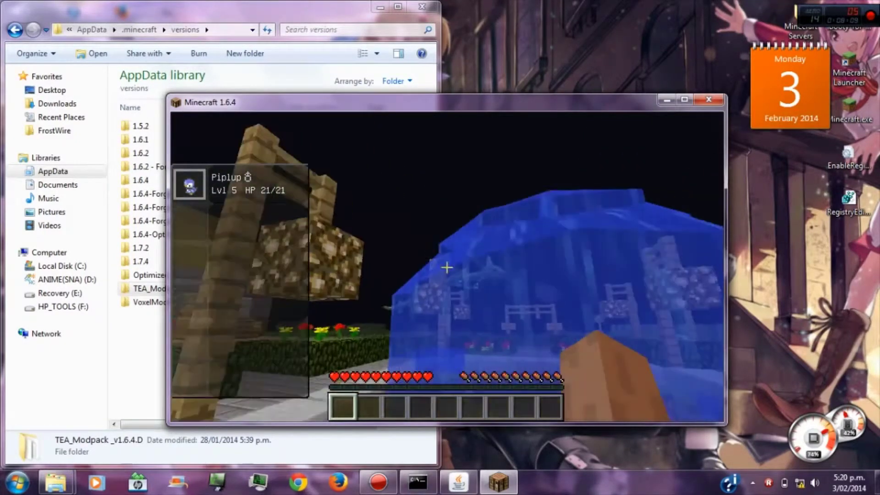
{"action": "key", "text": "w"}
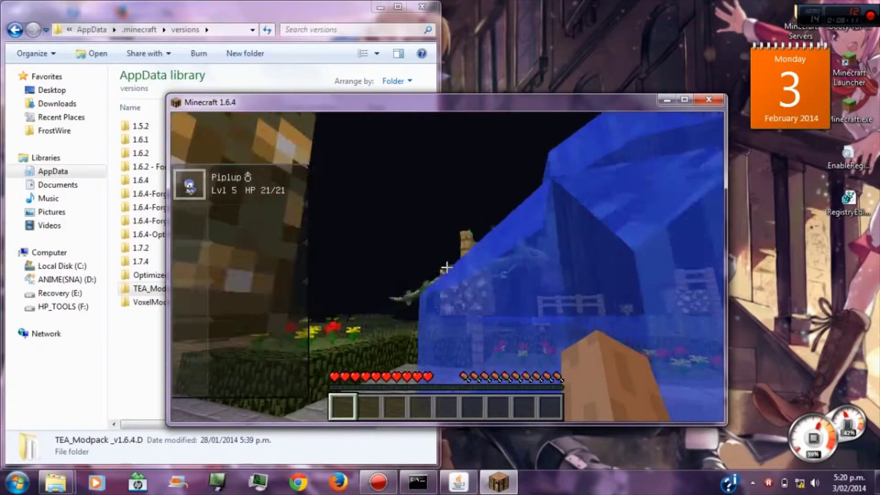
{"action": "key", "text": "w"}
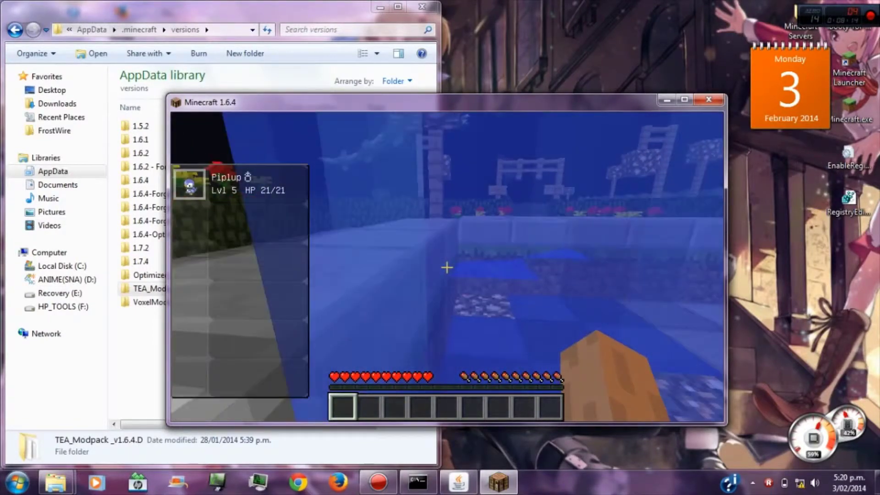
- Disconnect from the server and quit the game from the title screen
{"action": "key", "text": "Escape"}
{"action": "left_click", "coordinate": [430, 340]}
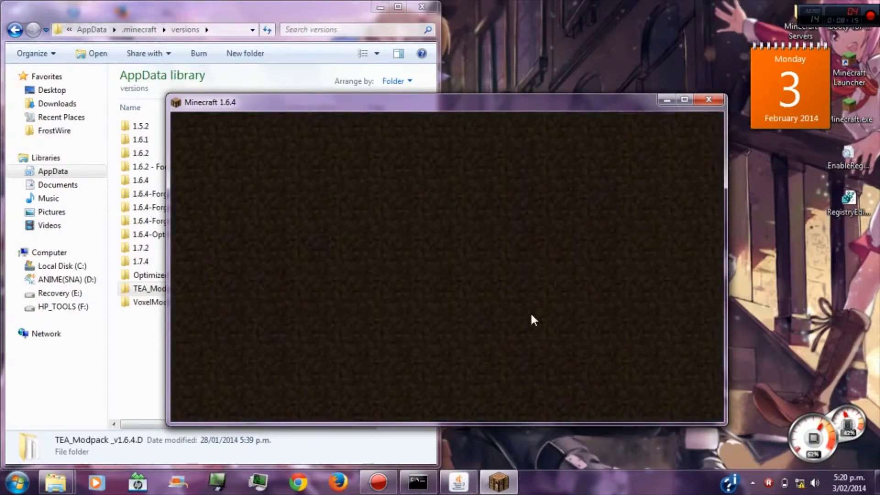
{"action": "left_click", "coordinate": [504, 373]}
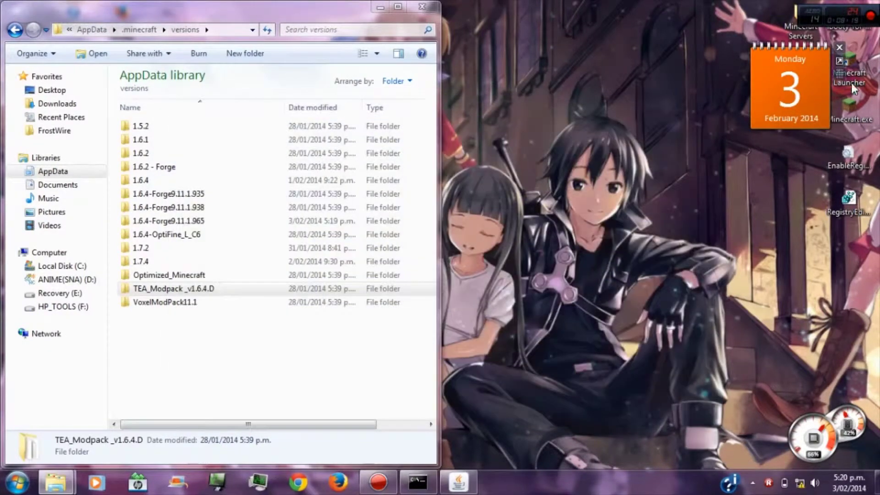
{"action": "double_click", "coordinate": [859, 123]}
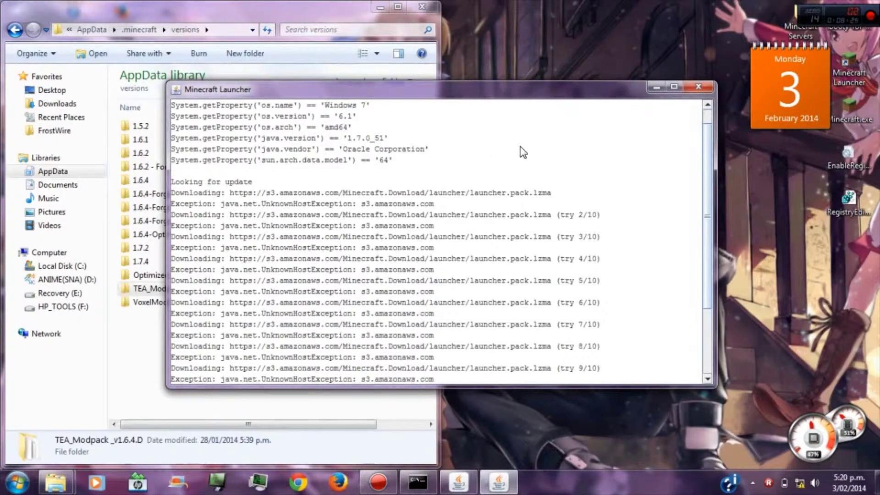
{"action": "left_click_drag", "start_coordinate": [474, 95], "coordinate": [455, 63]}
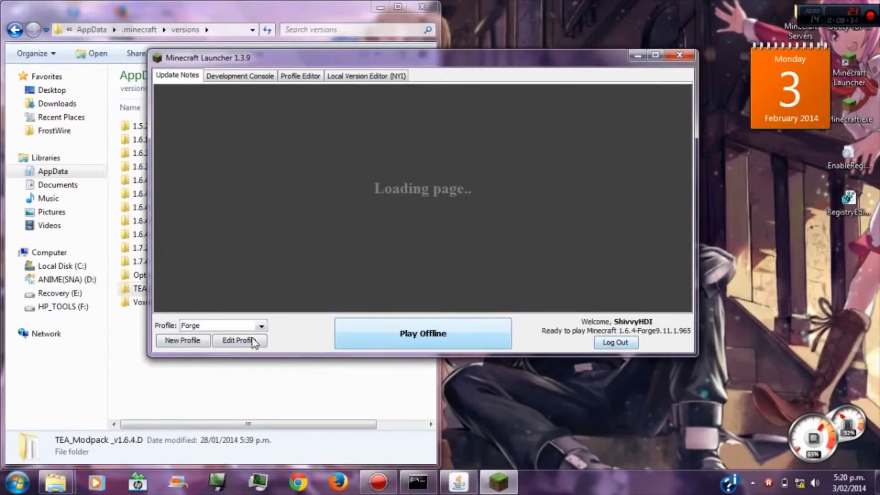
{"action": "left_click", "coordinate": [254, 326]}
{"action": "left_click", "coordinate": [212, 349]}
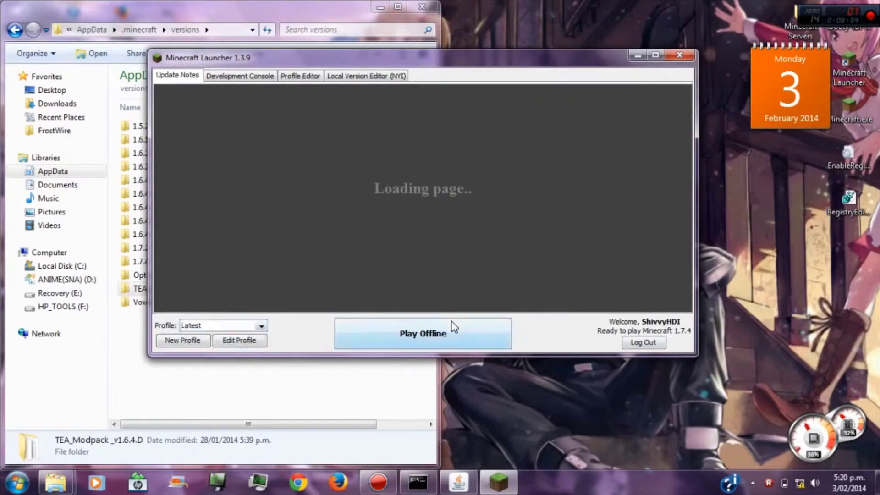
{"action": "left_click", "coordinate": [451, 323]}
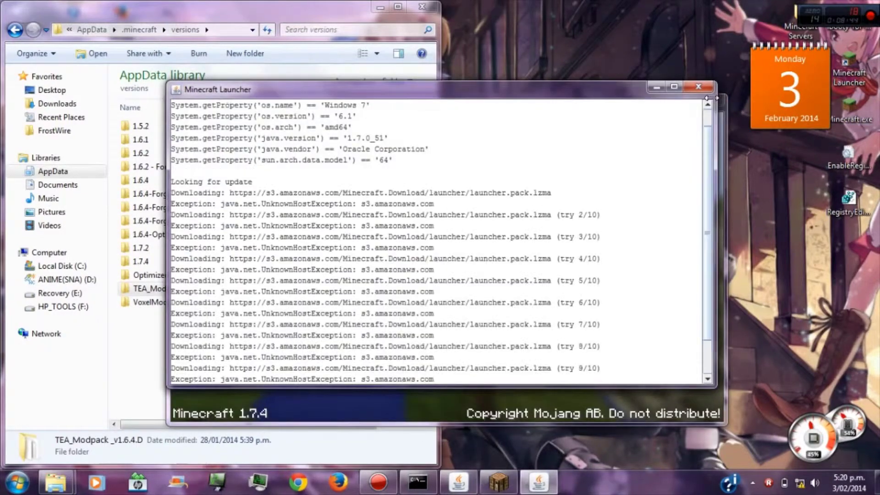
- Switch the Minecraft launcher to the 1.6.4 profile and launch the game offline
{"action": "left_click", "coordinate": [652, 255]}
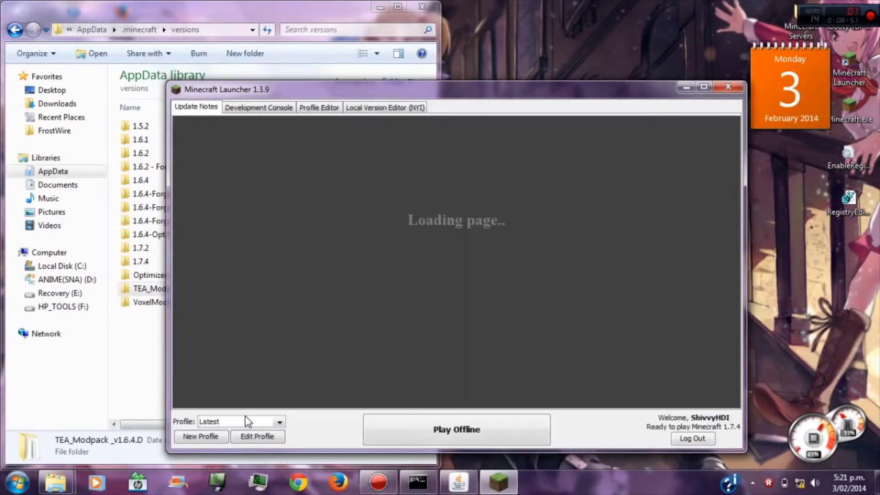
{"action": "left_click", "coordinate": [241, 420]}
{"action": "left_click", "coordinate": [216, 369]}
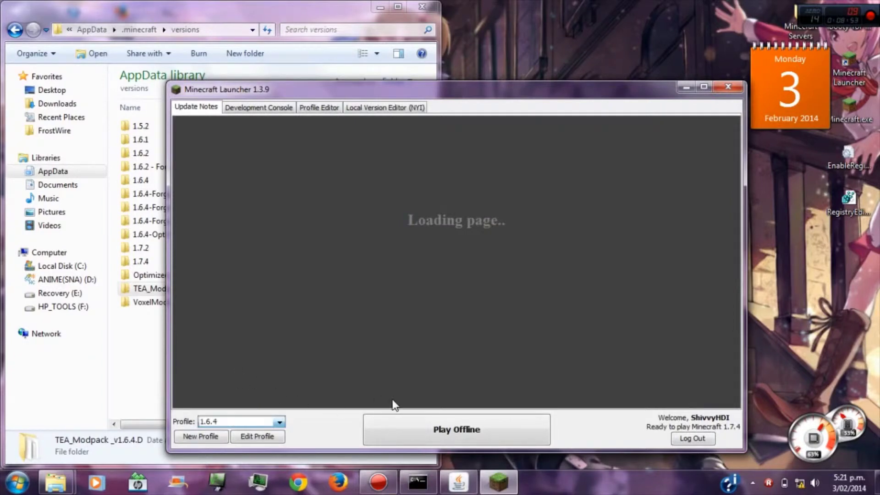
{"action": "left_click", "coordinate": [436, 441]}
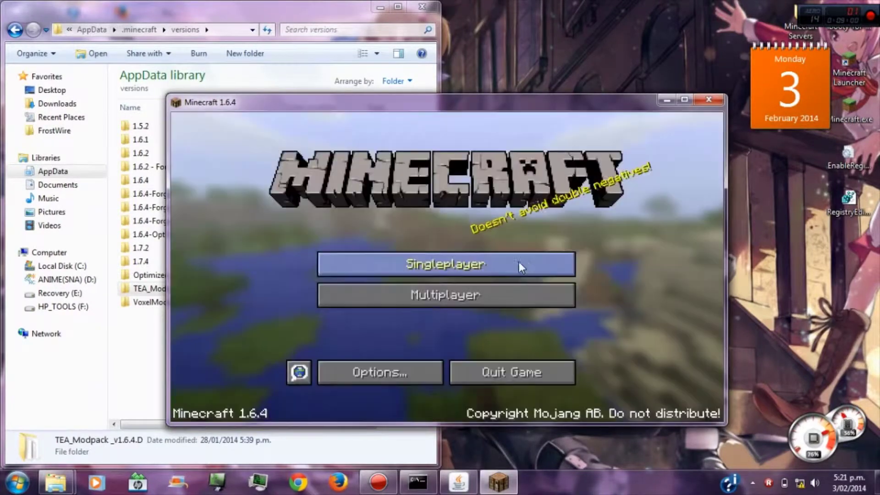
- Try to join My Bungee Server with the plain 1.6.4 client, return to the server list and close the game
{"action": "left_click", "coordinate": [520, 293]}
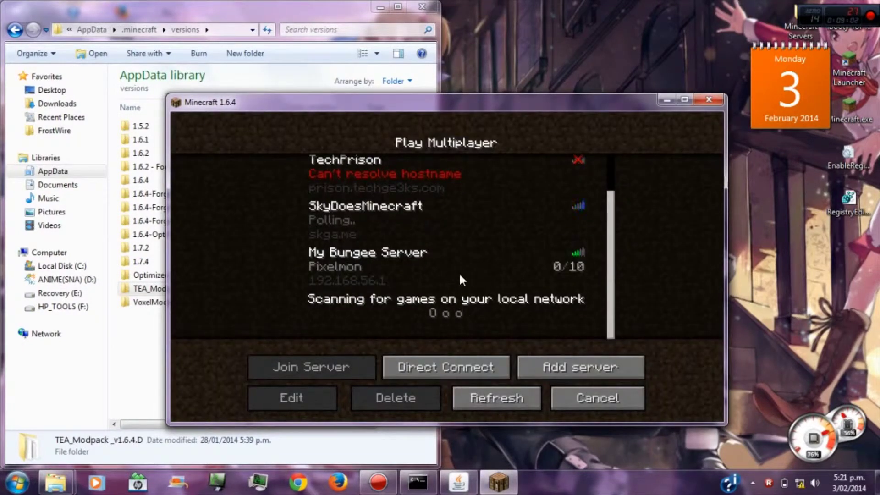
{"action": "left_click", "coordinate": [459, 276]}
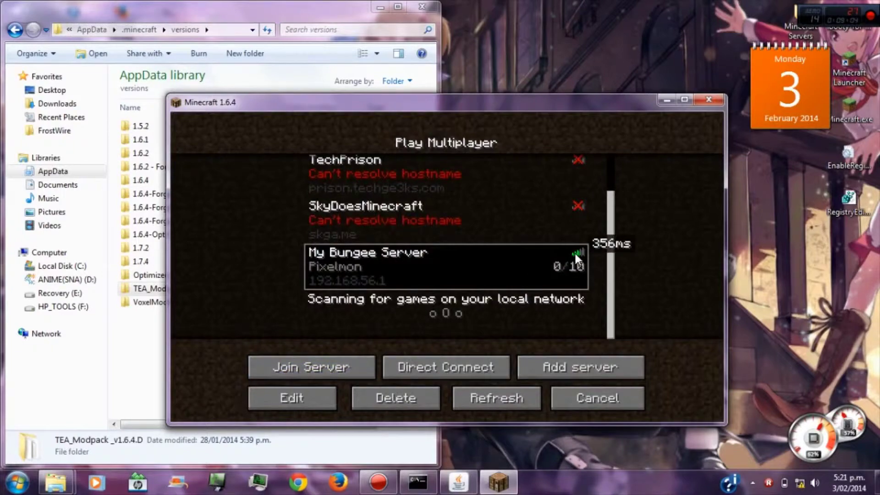
{"action": "left_click", "coordinate": [369, 369]}
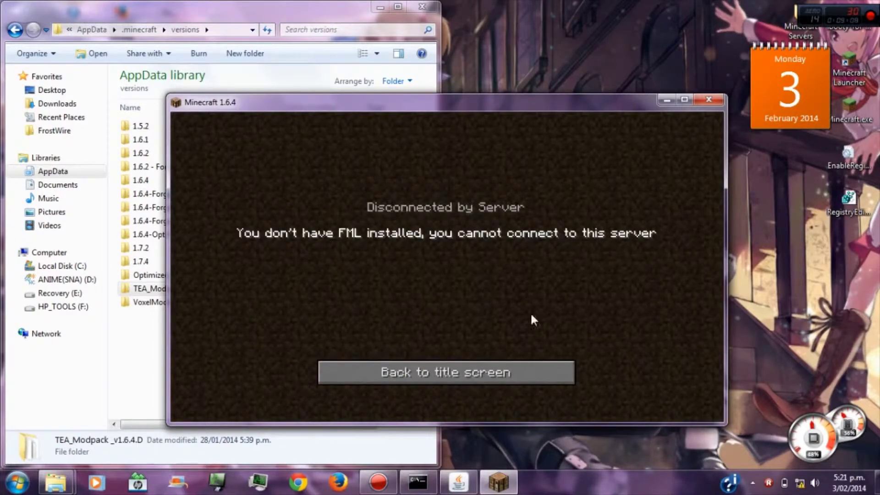
{"action": "left_click", "coordinate": [455, 370]}
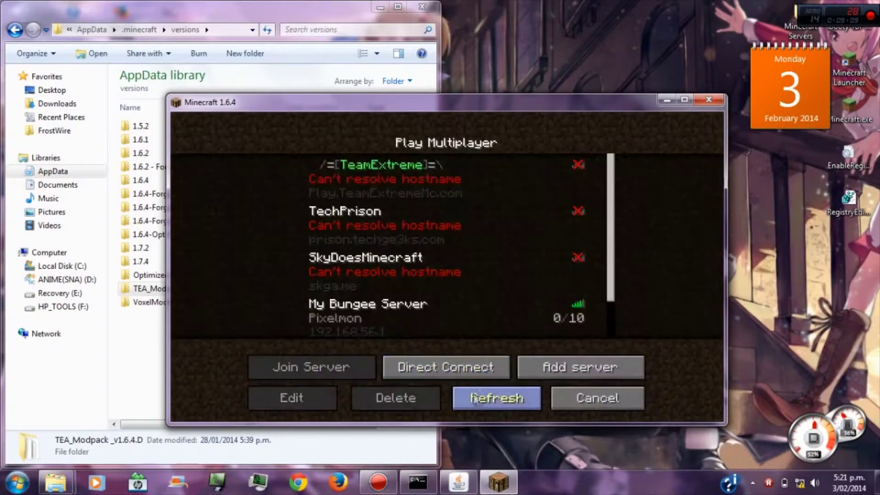
{"action": "left_click", "coordinate": [700, 105]}
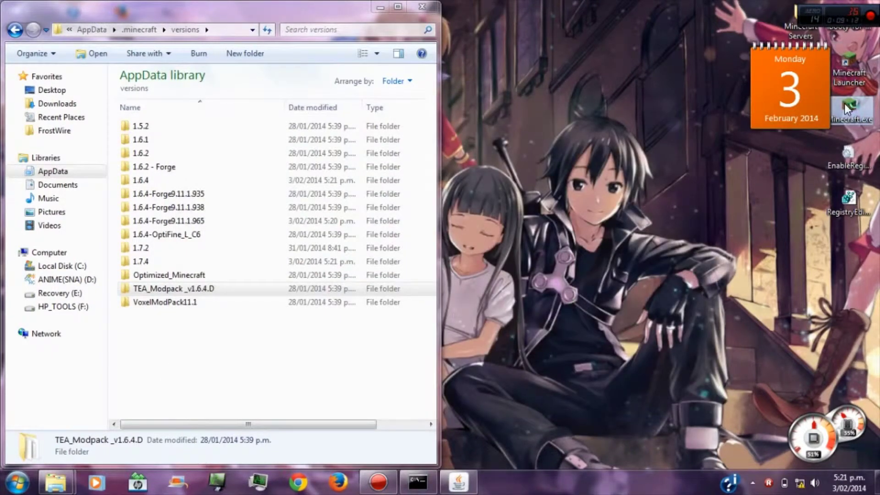
- Reopen the Minecraft launcher and move Pixelmon 2.5.7.zip from .minecraft's mods folder into MORE MODS, replacing the existing copy
{"action": "double_click", "coordinate": [845, 107]}
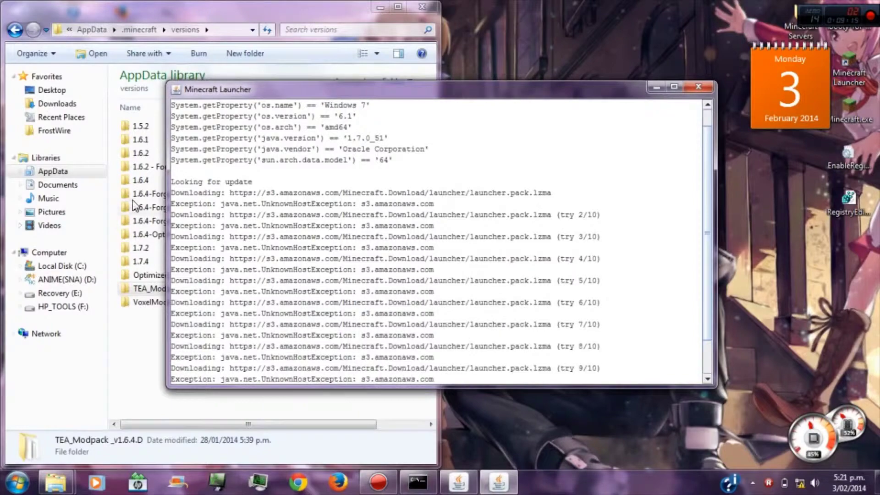
{"action": "left_click", "coordinate": [138, 29]}
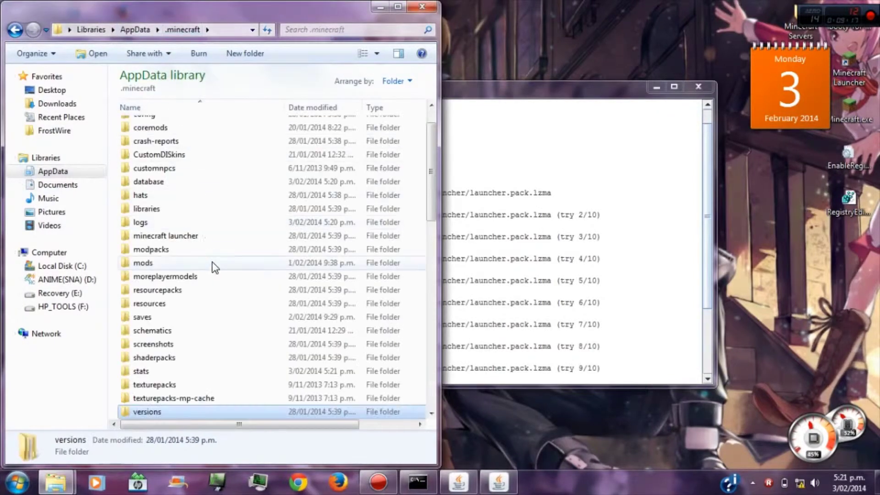
{"action": "double_click", "coordinate": [174, 263]}
{"action": "left_click_drag", "start_coordinate": [164, 181], "coordinate": [142, 127]}
{"action": "left_click", "coordinate": [346, 161]}
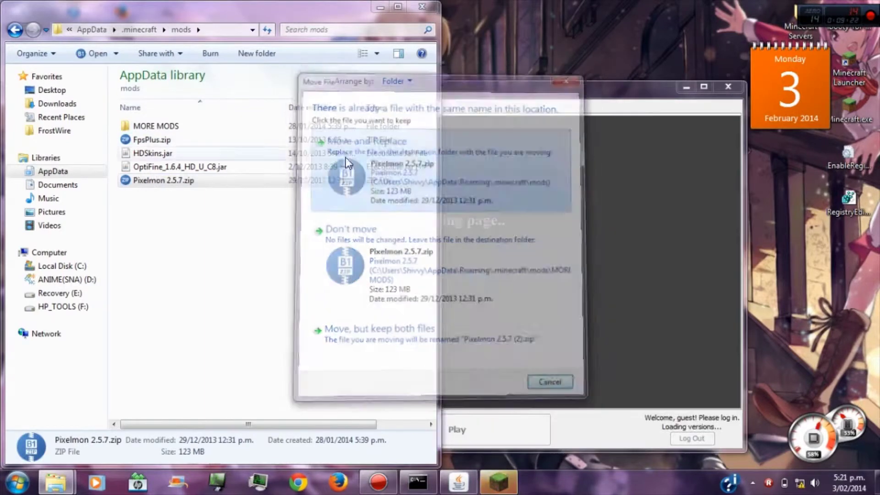
{"action": "left_click", "coordinate": [592, 87]}
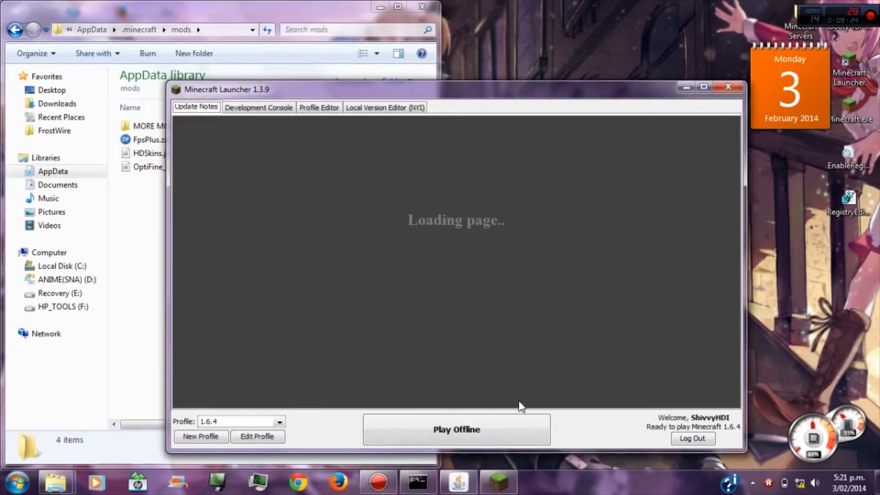
- Switch the Minecraft launcher to the Forge profile, launch the game offline and check the Minecraft server log
{"action": "left_click", "coordinate": [250, 424]}
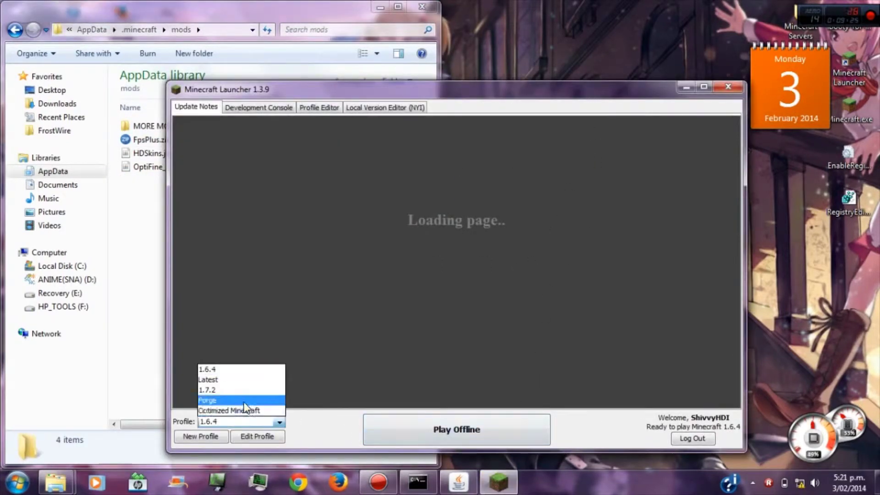
{"action": "left_click", "coordinate": [244, 398]}
{"action": "left_click", "coordinate": [441, 436]}
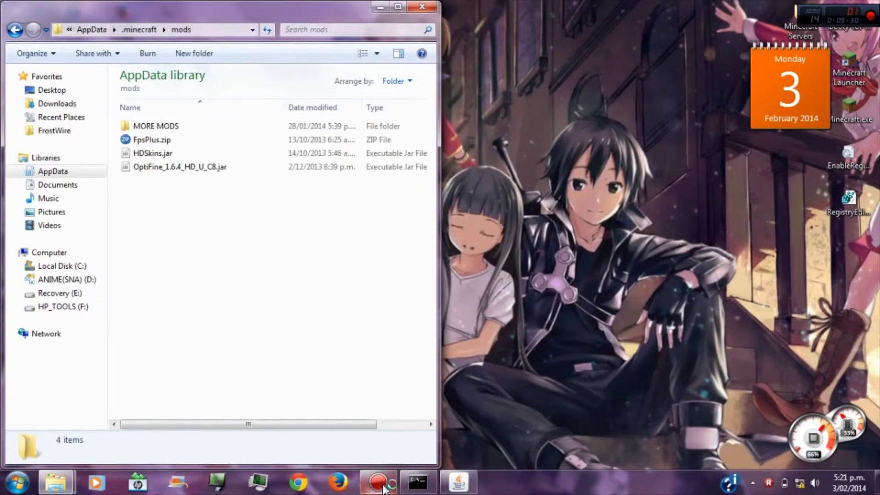
{"action": "left_click", "coordinate": [460, 480]}
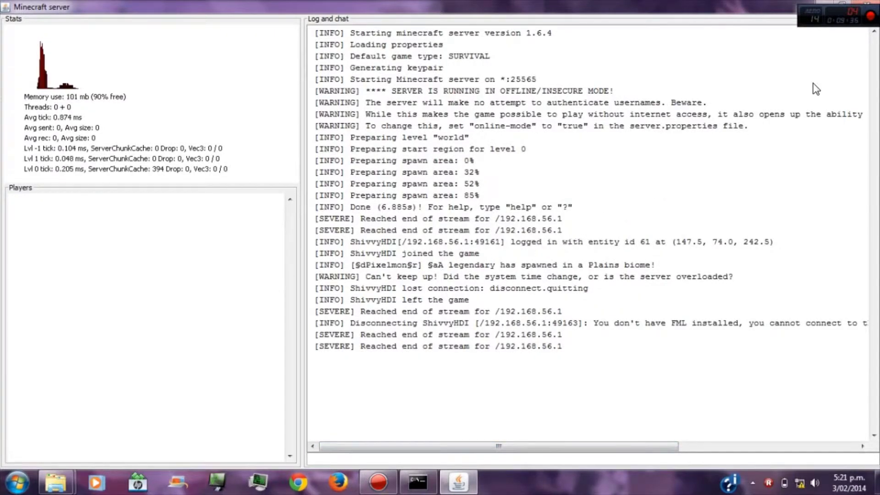
{"action": "left_click", "coordinate": [823, 1]}
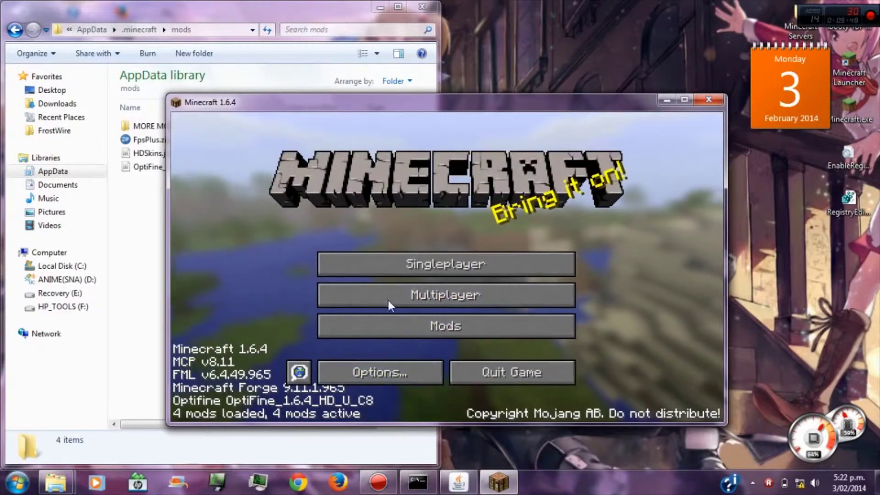
- Review the list of mods loaded in the Forge client and return to the title screen
{"action": "left_click", "coordinate": [414, 326]}
{"action": "scroll", "coordinate": [328, 252], "scroll_direction": "down", "scroll_amount": 2}
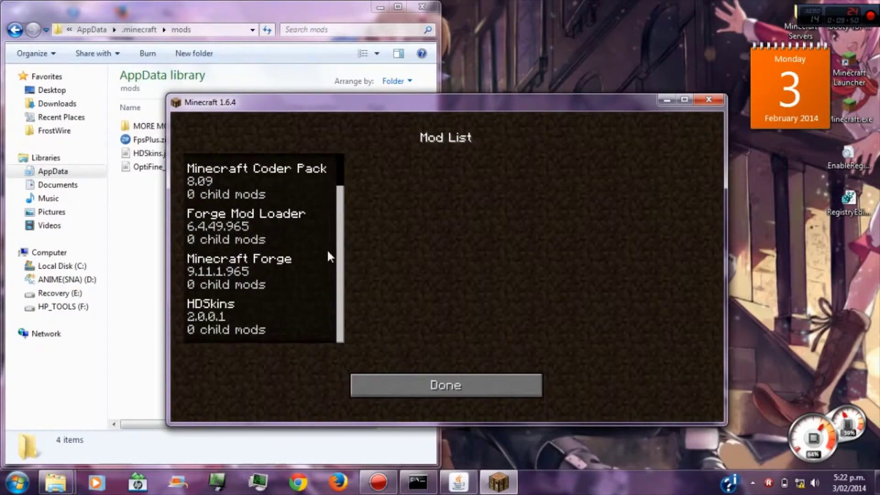
{"action": "left_click", "coordinate": [406, 386]}
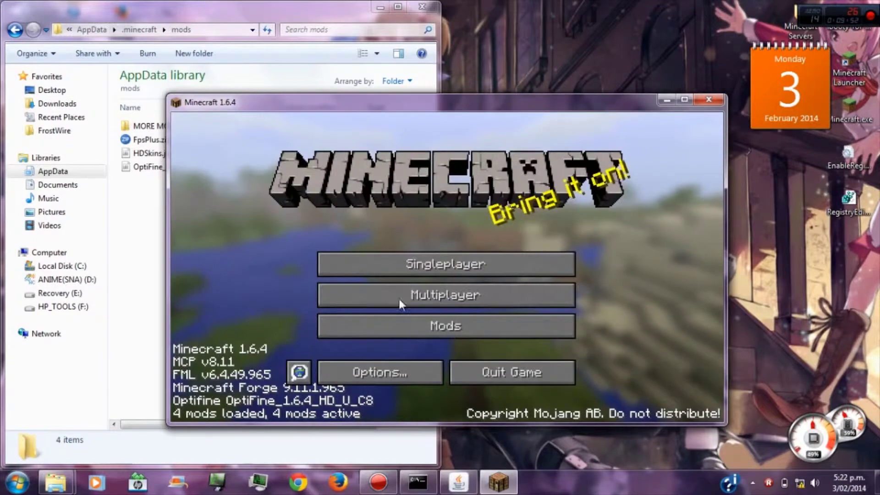
- Try to join My Bungee Server with the Forge client lacking Pixelmon, and return to the title screen
{"action": "left_click", "coordinate": [433, 299]}
{"action": "scroll", "coordinate": [372, 280], "scroll_direction": "down", "scroll_amount": 2}
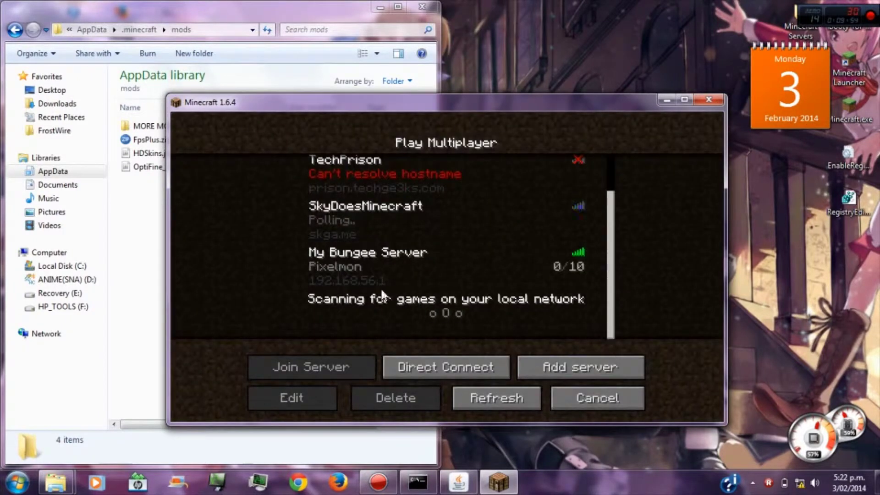
{"action": "left_click", "coordinate": [512, 271]}
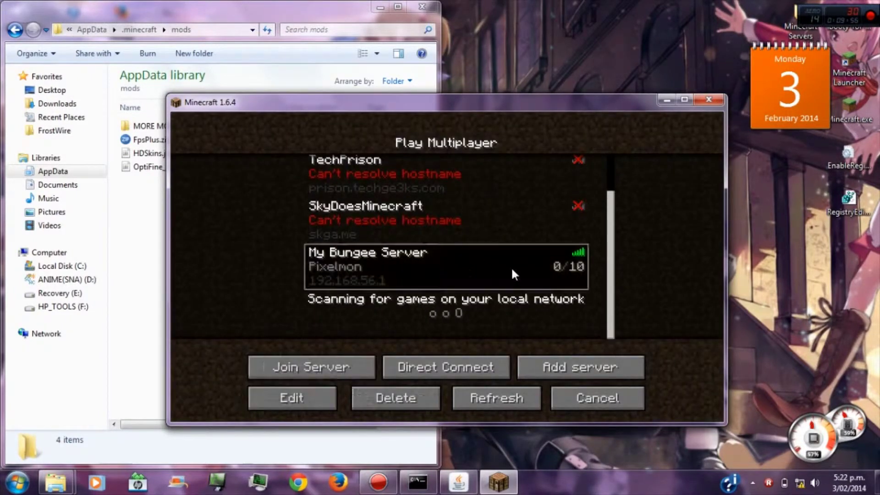
{"action": "scroll", "coordinate": [375, 272], "scroll_direction": "up", "scroll_amount": 1}
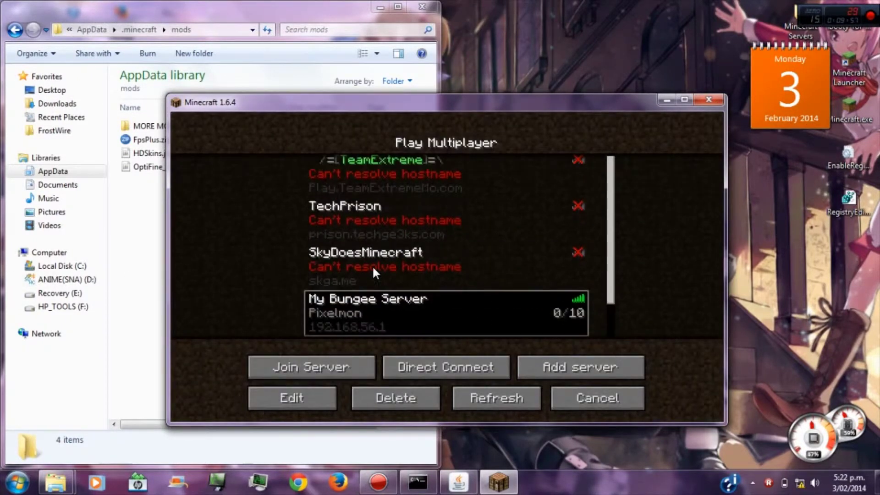
{"action": "left_click", "coordinate": [353, 235]}
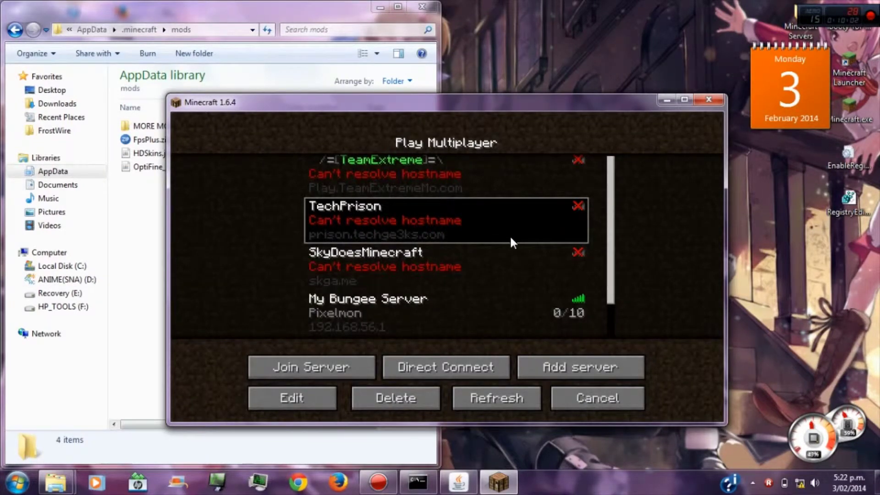
{"action": "left_click", "coordinate": [341, 276]}
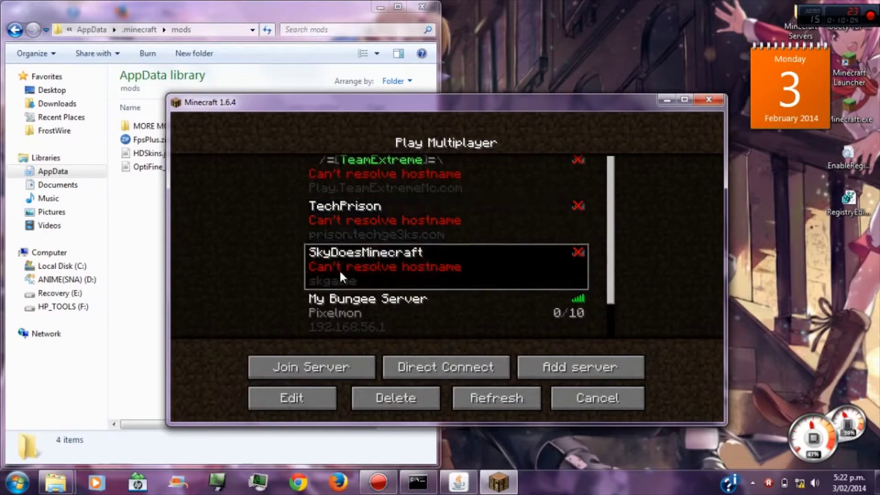
{"action": "scroll", "coordinate": [413, 282], "scroll_direction": "down", "scroll_amount": 2}
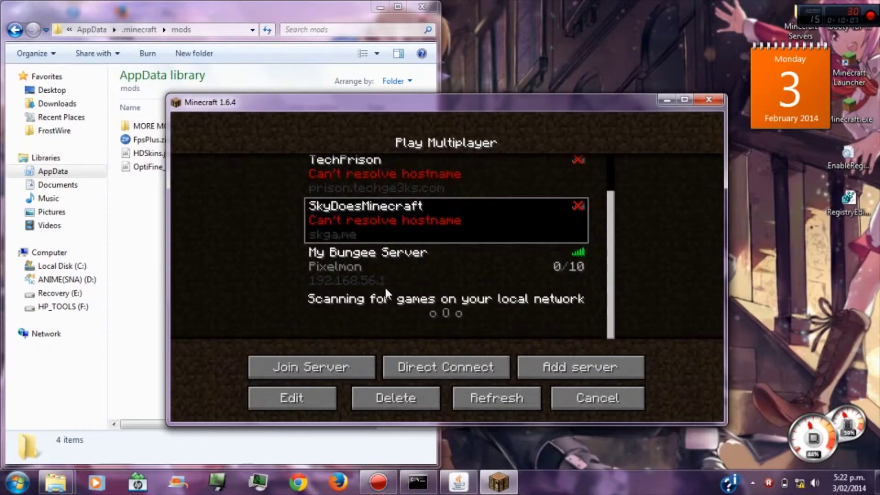
{"action": "left_click", "coordinate": [426, 272]}
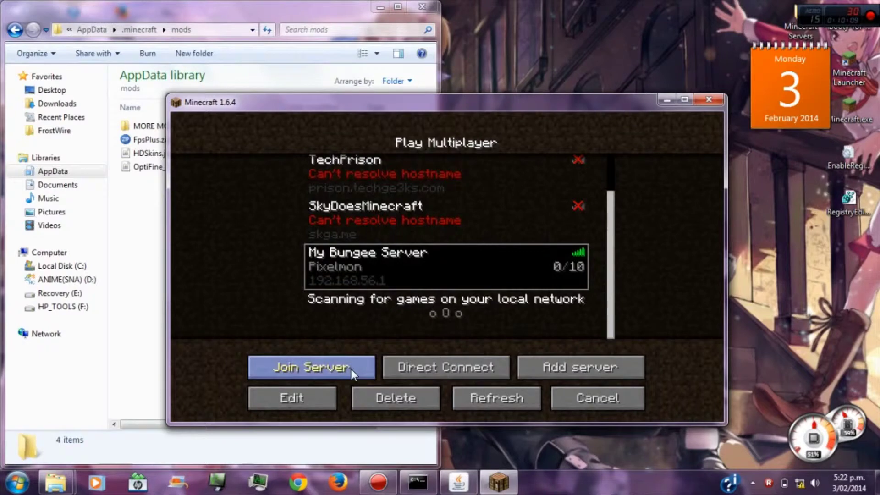
{"action": "left_click", "coordinate": [344, 229]}
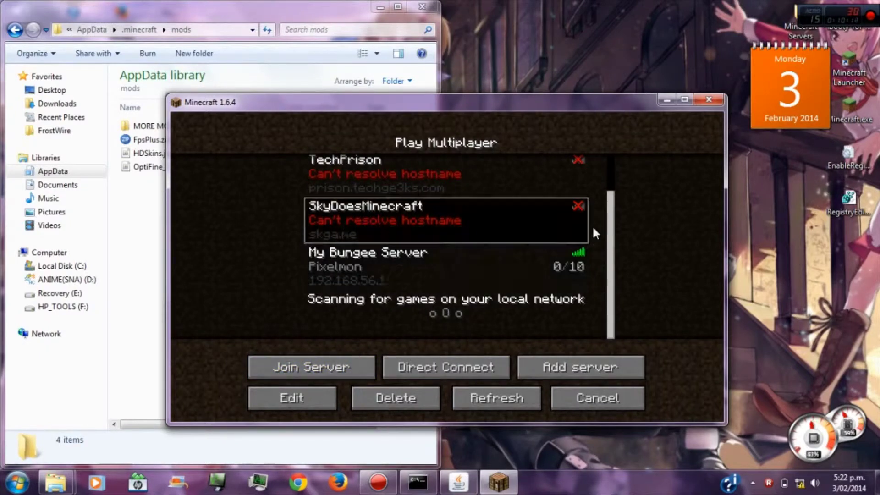
{"action": "left_click", "coordinate": [387, 294]}
{"action": "left_click", "coordinate": [341, 365]}
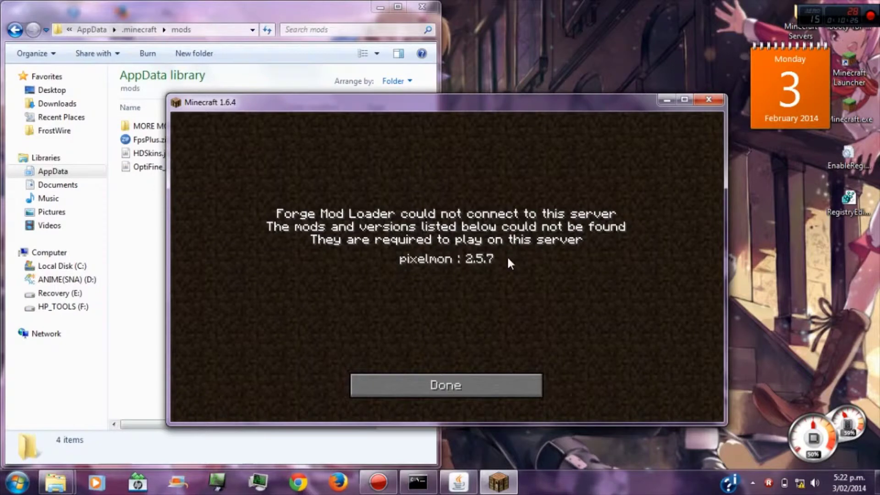
{"action": "left_click", "coordinate": [502, 386]}
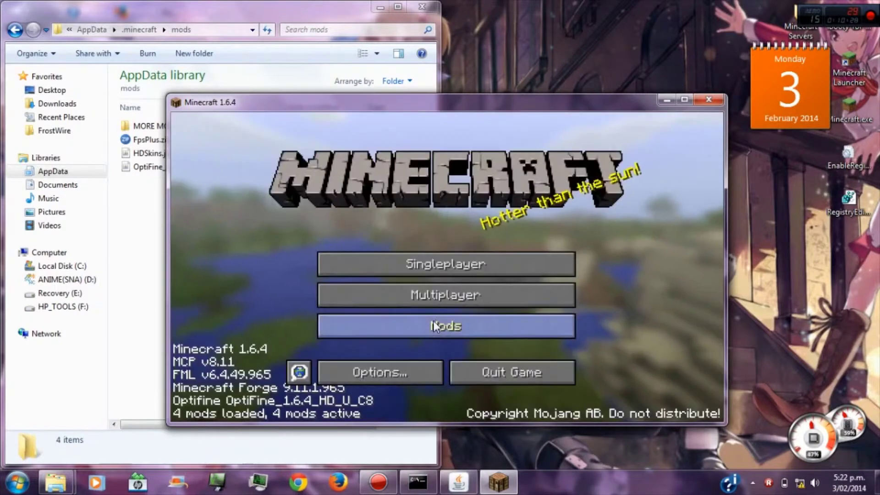
- Look over the multiplayer server list once more, return to the title screen and quit the game
{"action": "left_click", "coordinate": [470, 302]}
{"action": "left_click_drag", "start_coordinate": [611, 207], "coordinate": [614, 254]}
{"action": "left_click", "coordinate": [448, 174]}
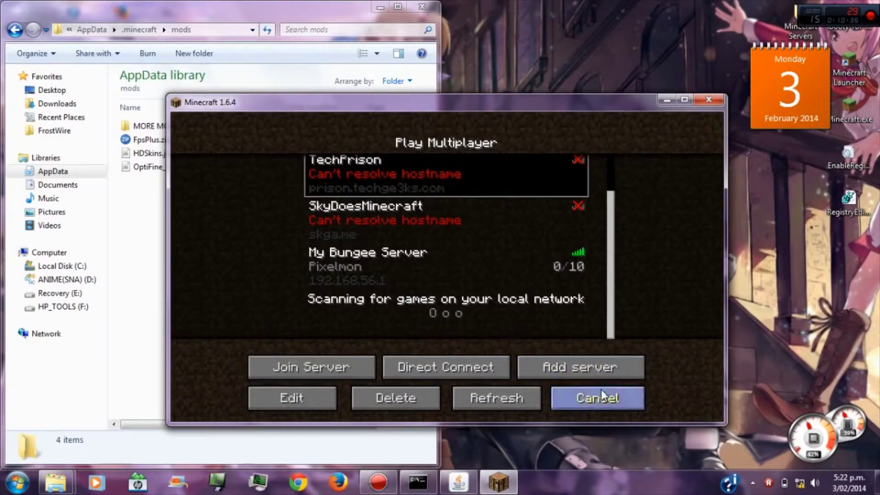
{"action": "left_click", "coordinate": [624, 399]}
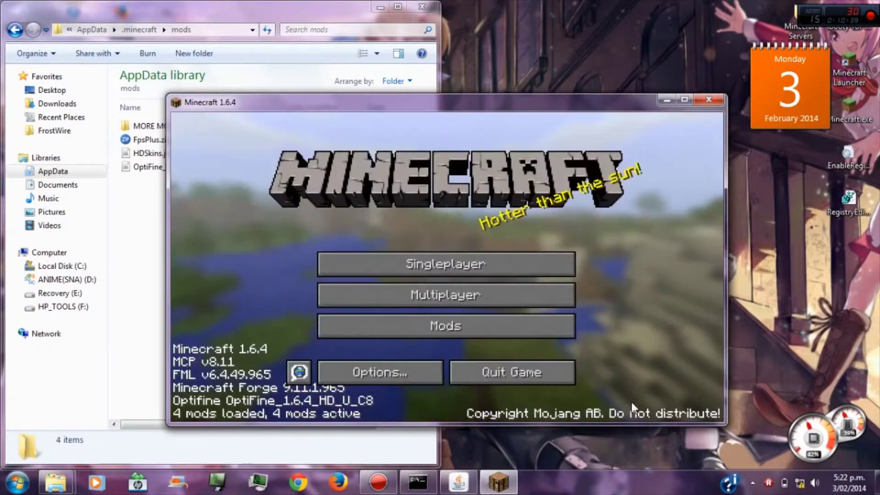
{"action": "left_click", "coordinate": [568, 373]}
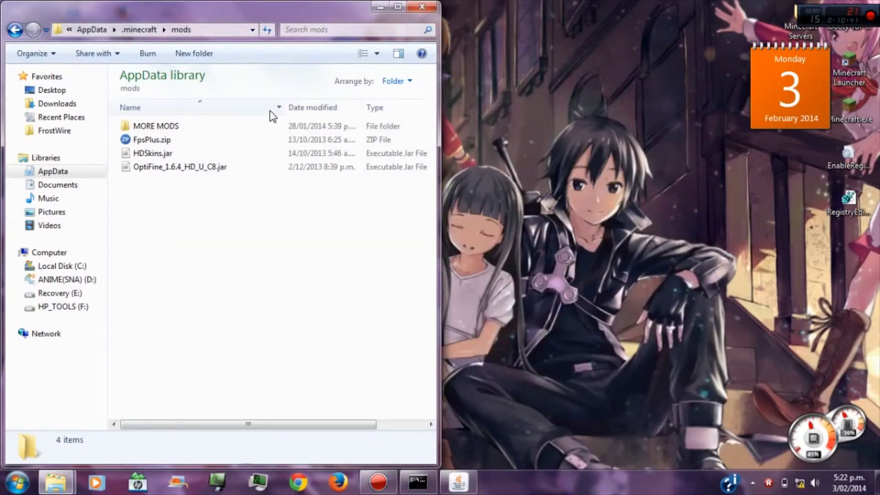
- Move Pixelmon 2.5.7.zip from the MORE MODS folder back into .minecraft's mods folder
{"action": "left_click_drag", "start_coordinate": [310, 226], "coordinate": [101, 62]}
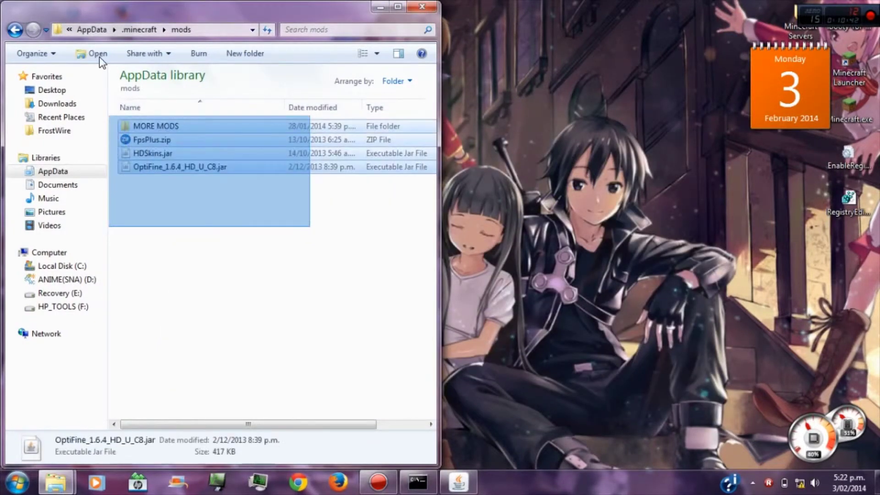
{"action": "double_click", "coordinate": [174, 128]}
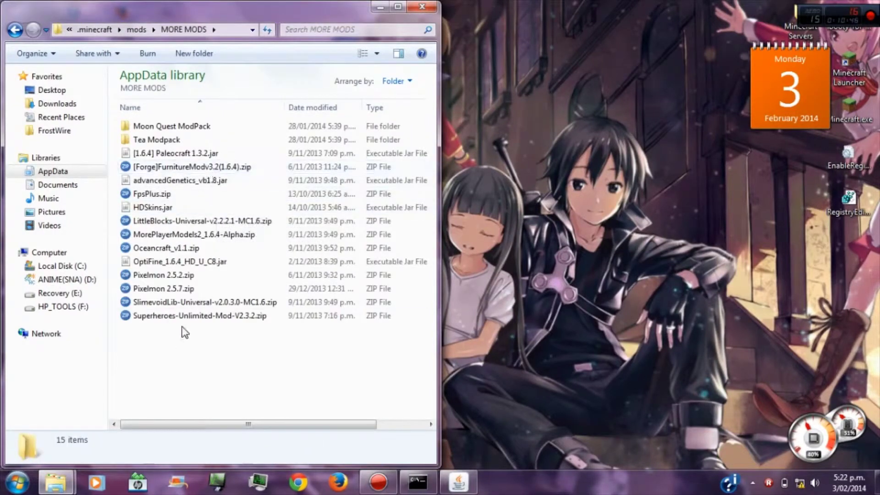
{"action": "left_click", "coordinate": [186, 275]}
{"action": "left_click", "coordinate": [190, 289]}
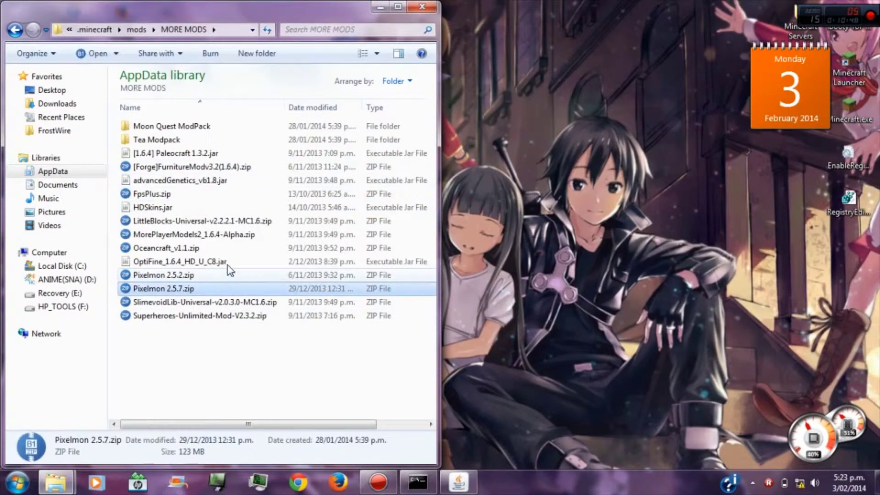
{"action": "left_click", "coordinate": [146, 28]}
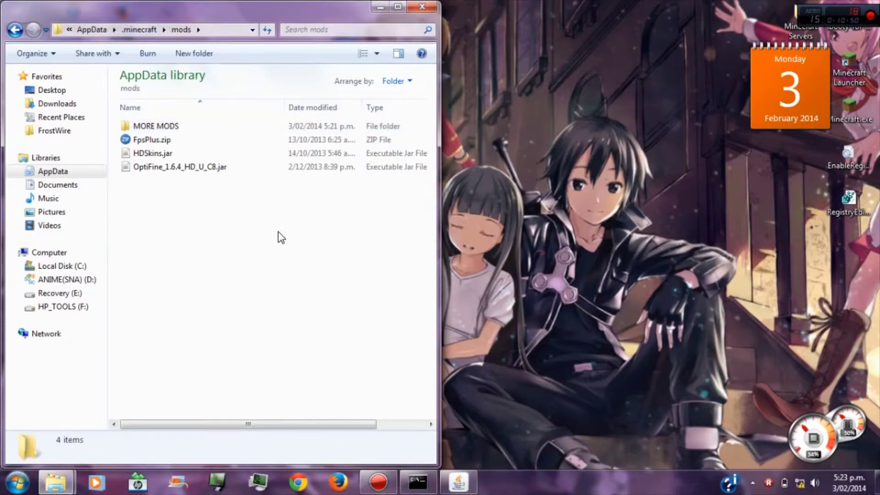
{"action": "key", "text": "ctrl+v"}
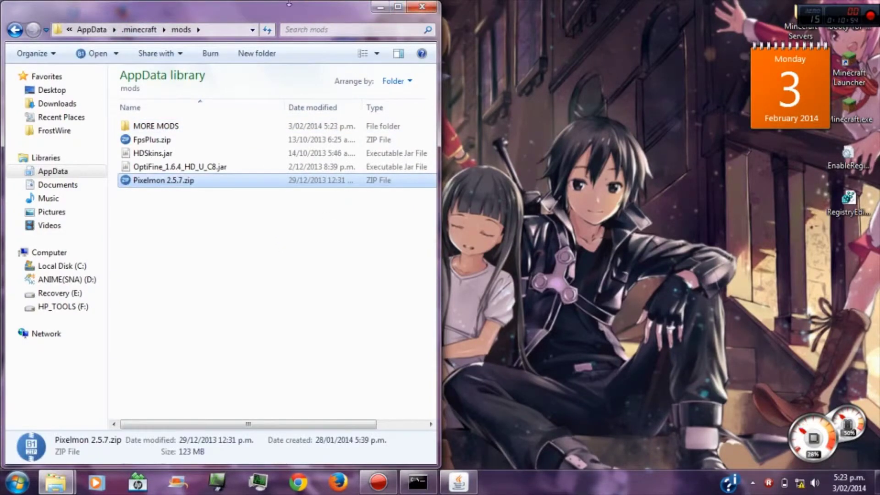
{"action": "left_click_drag", "start_coordinate": [283, 1], "coordinate": [282, 7]}
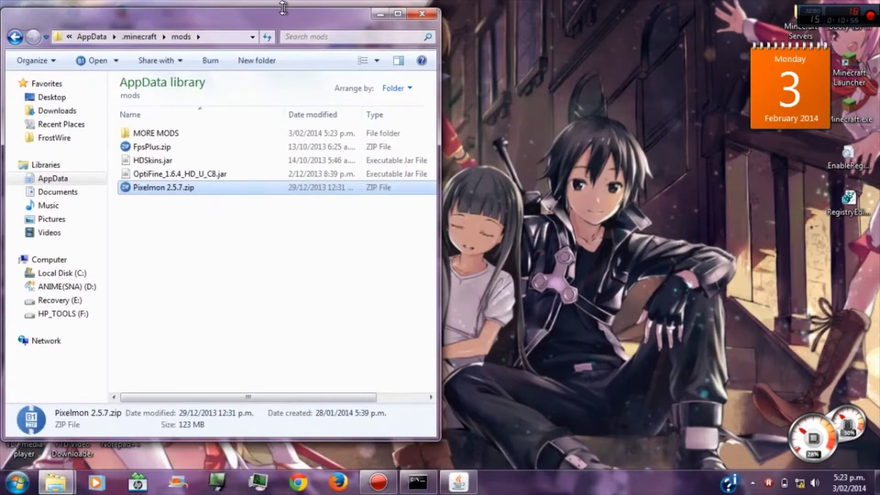
{"action": "right_click", "coordinate": [29, 4]}
{"action": "left_click", "coordinate": [108, 27]}
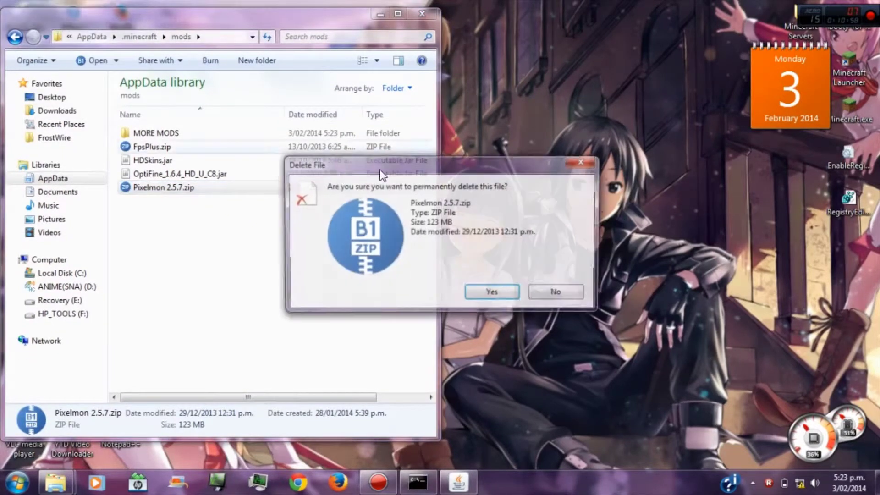
{"action": "left_click", "coordinate": [482, 294]}
- Shut down the Pixelmon server with the stop command and dismiss its paused command window
{"action": "left_click", "coordinate": [477, 487]}
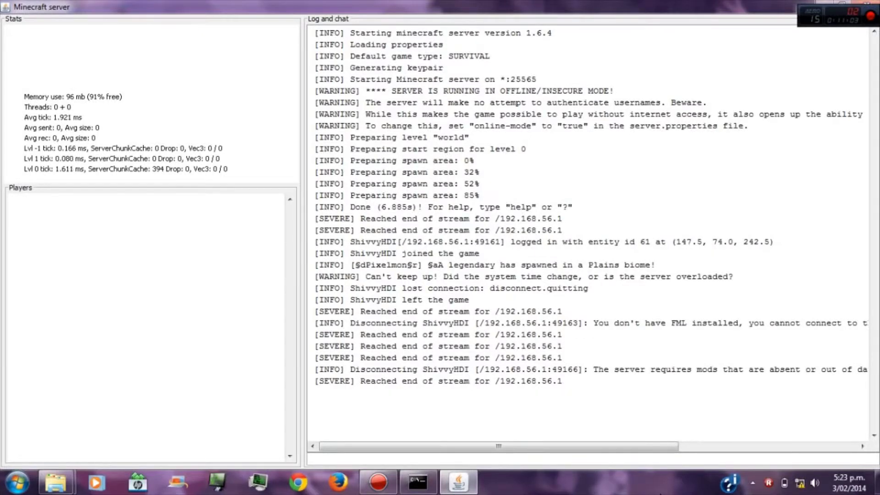
{"action": "left_click", "coordinate": [329, 460]}
{"action": "type", "text": "stop"}
{"action": "key", "text": "Return"}
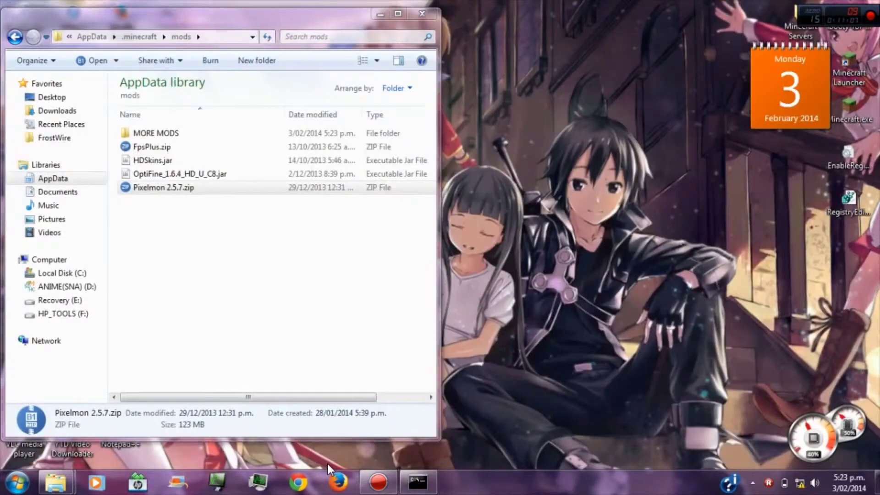
{"action": "left_click", "coordinate": [418, 481]}
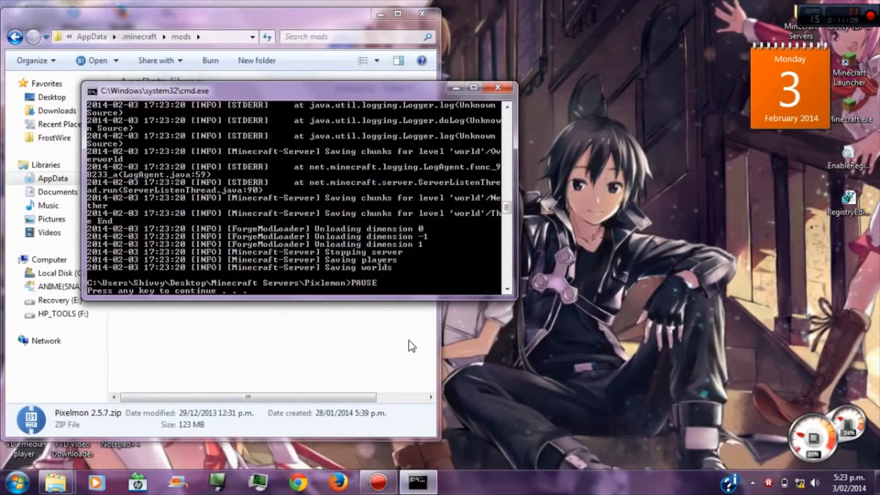
{"action": "key", "text": "Return"}
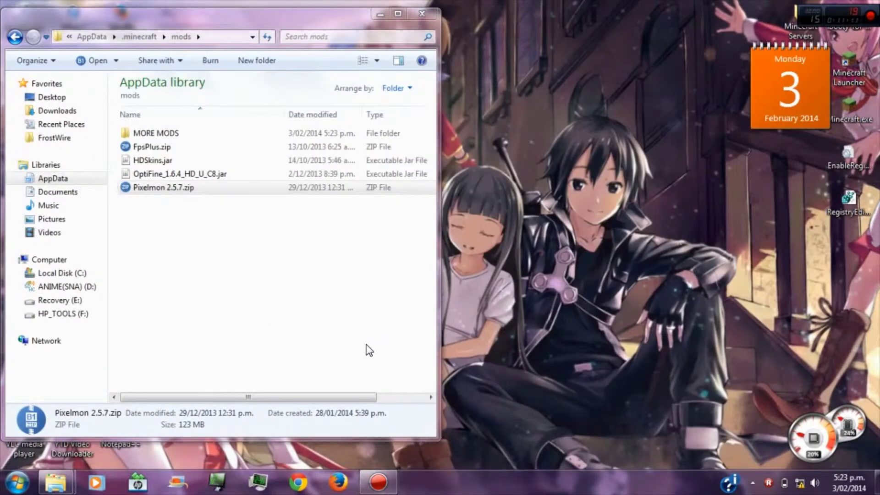
- Open the desktop's Minecraft Servers folder and examine the BungeeCord Server, Hunger Games, Lobbby and Prison folders inside Main Servers
{"action": "double_click", "coordinate": [791, 32]}
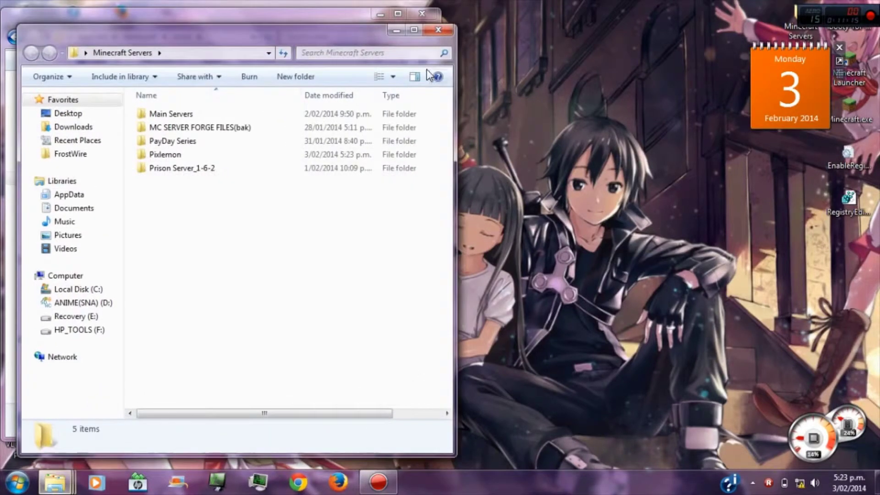
{"action": "left_click_drag", "start_coordinate": [284, 20], "coordinate": [454, 22]}
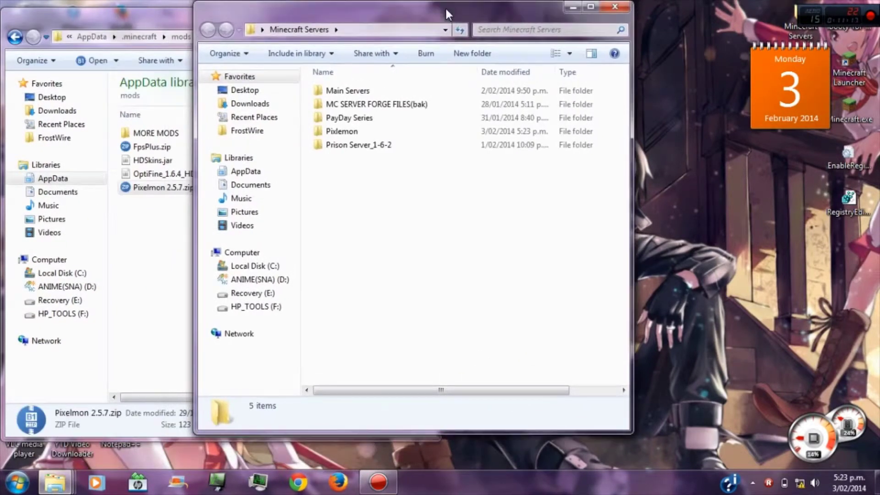
{"action": "double_click", "coordinate": [396, 92]}
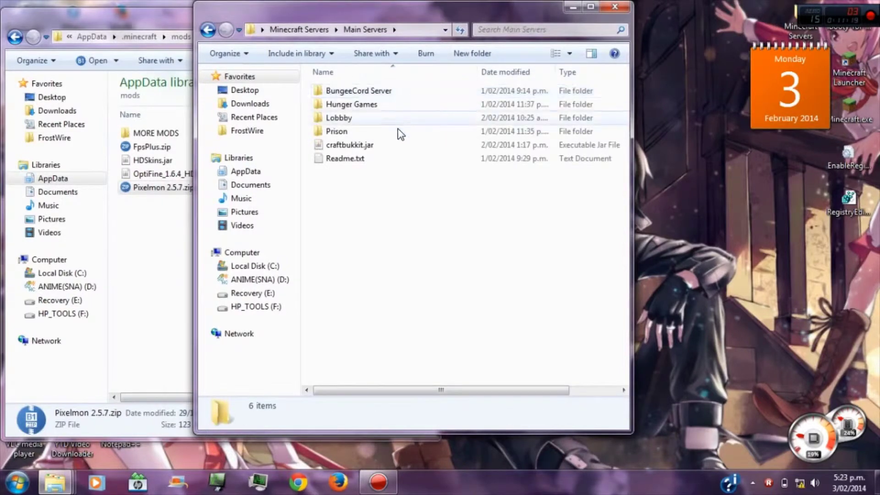
{"action": "left_click_drag", "start_coordinate": [448, 200], "coordinate": [321, 87]}
{"action": "left_click", "coordinate": [449, 203]}
{"action": "left_click_drag", "start_coordinate": [507, 197], "coordinate": [307, 43]}
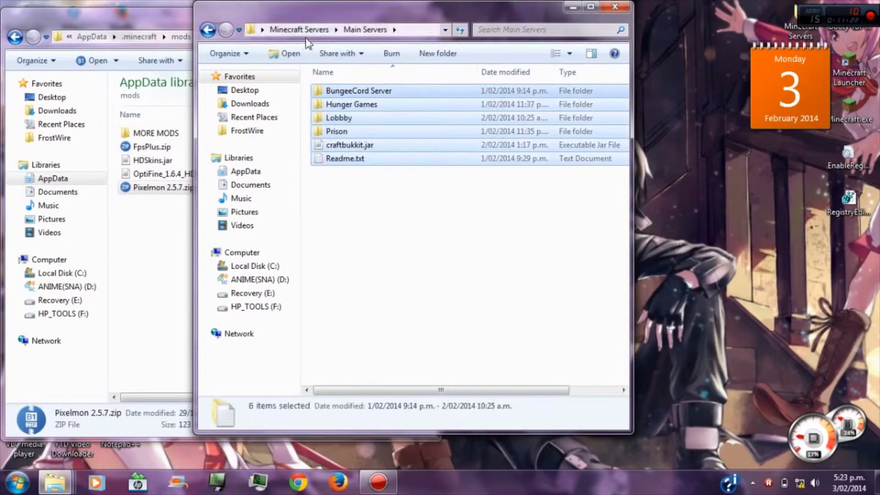
{"action": "left_click", "coordinate": [380, 91]}
{"action": "left_click", "coordinate": [364, 107]}
{"action": "left_click", "coordinate": [362, 118]}
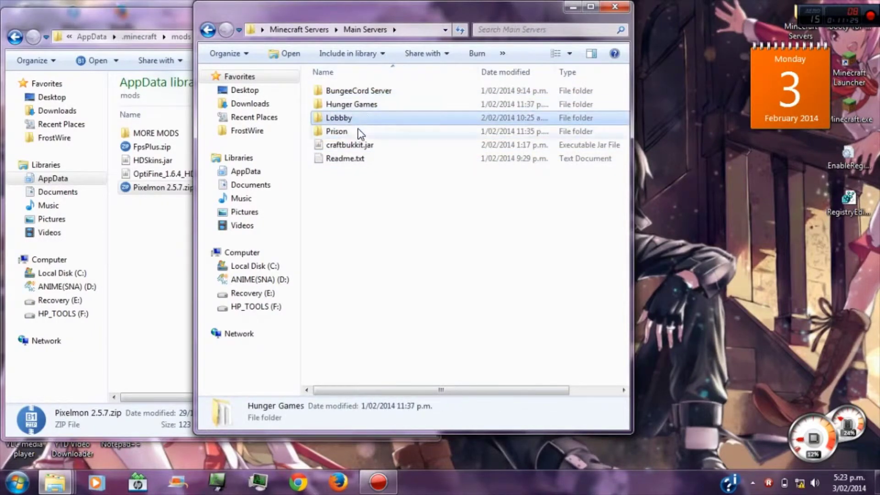
{"action": "left_click", "coordinate": [362, 131]}
{"action": "left_click", "coordinate": [302, 31]}
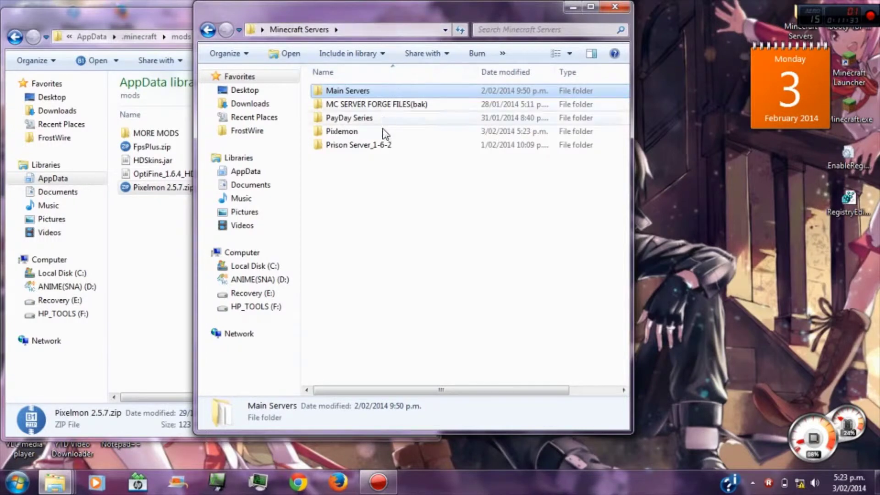
- Examine the files in the Prison Server_1-6-2 folder and return to Minecraft Servers
{"action": "double_click", "coordinate": [404, 145]}
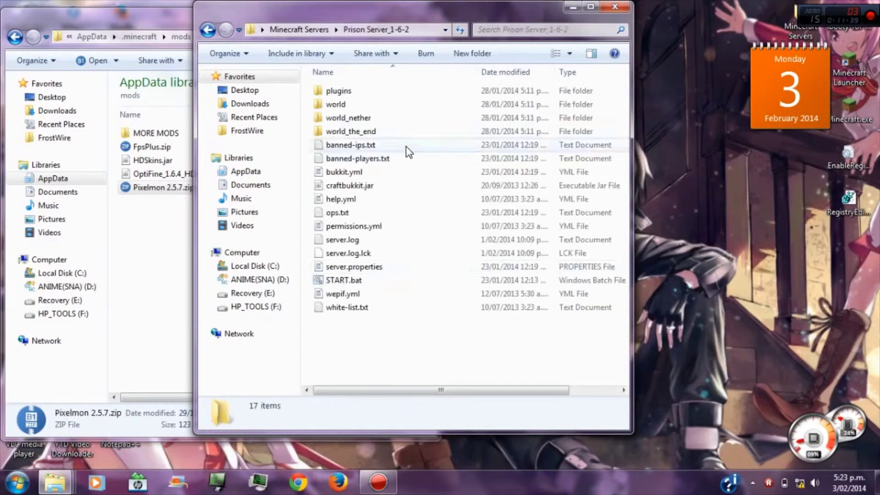
{"action": "left_click_drag", "start_coordinate": [475, 333], "coordinate": [243, 69]}
{"action": "left_click", "coordinate": [294, 29]}
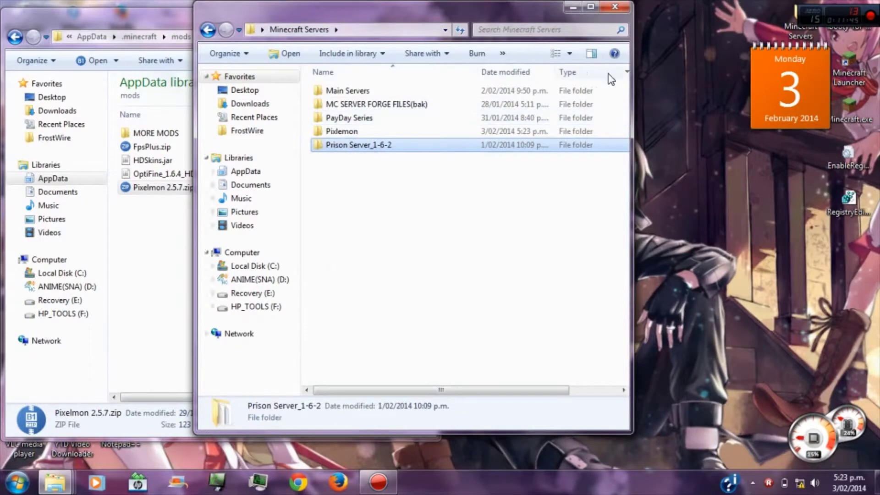
- Start the Prison server from Main Servers with Starter.bat, minimize the folder windows and dock its console on the left half of the desktop
{"action": "double_click", "coordinate": [405, 94]}
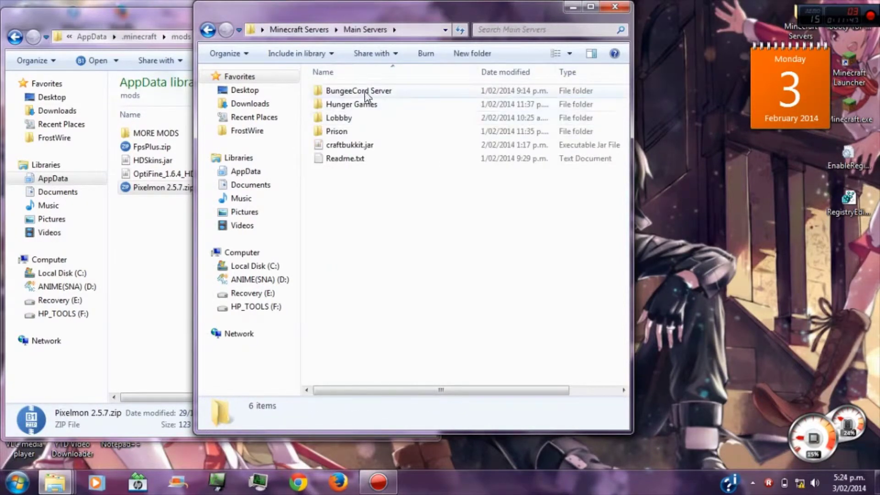
{"action": "double_click", "coordinate": [352, 130]}
{"action": "scroll", "coordinate": [387, 191], "scroll_direction": "down", "scroll_amount": 1}
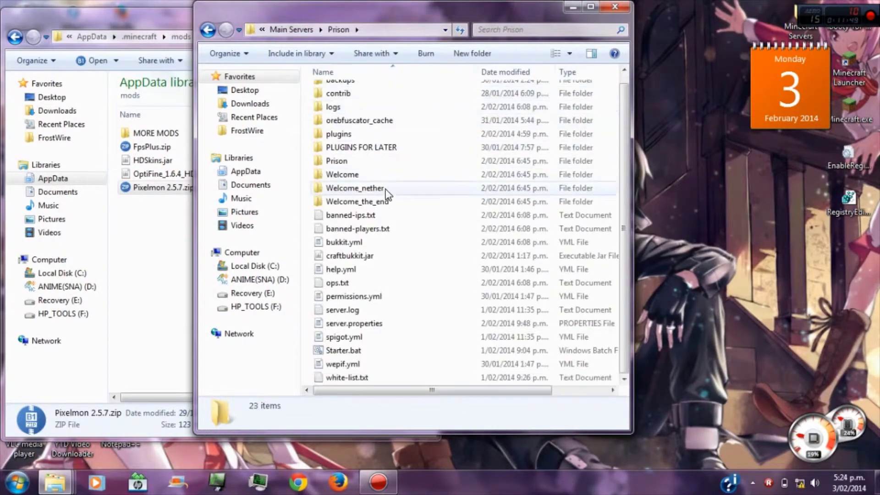
{"action": "double_click", "coordinate": [335, 352]}
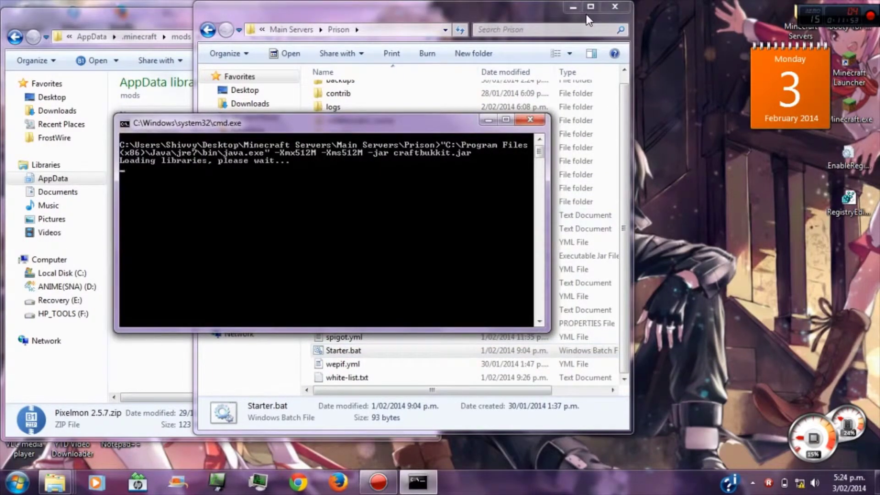
{"action": "left_click", "coordinate": [573, 7]}
{"action": "left_click", "coordinate": [386, 6]}
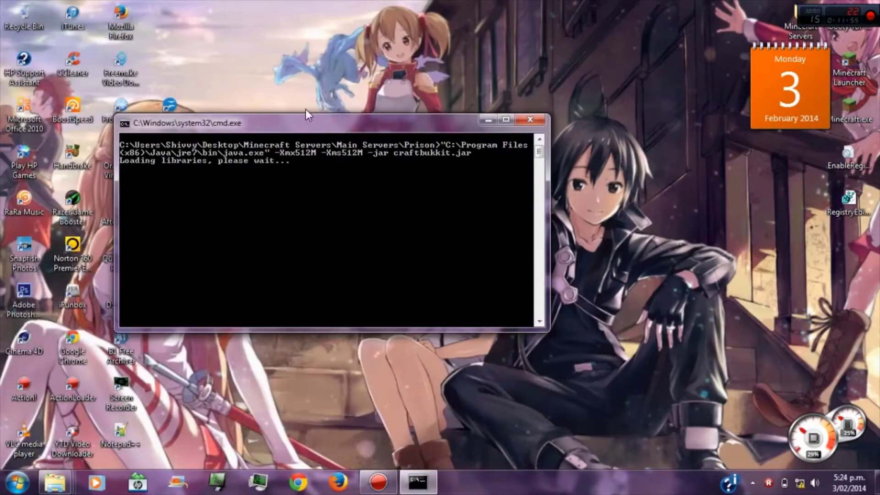
{"action": "key", "text": "super+Left"}
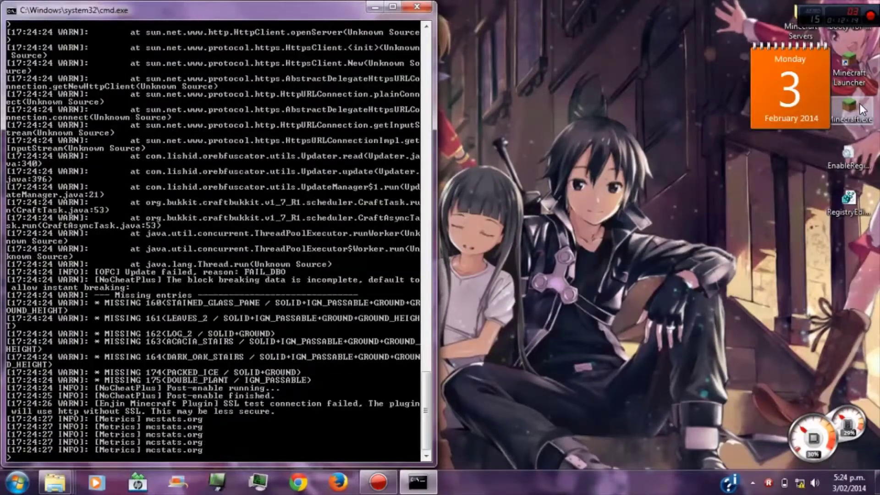
- Start Minecraft.exe and launch the game offline with the Latest profile for version 1.7.4
{"action": "double_click", "coordinate": [860, 104]}
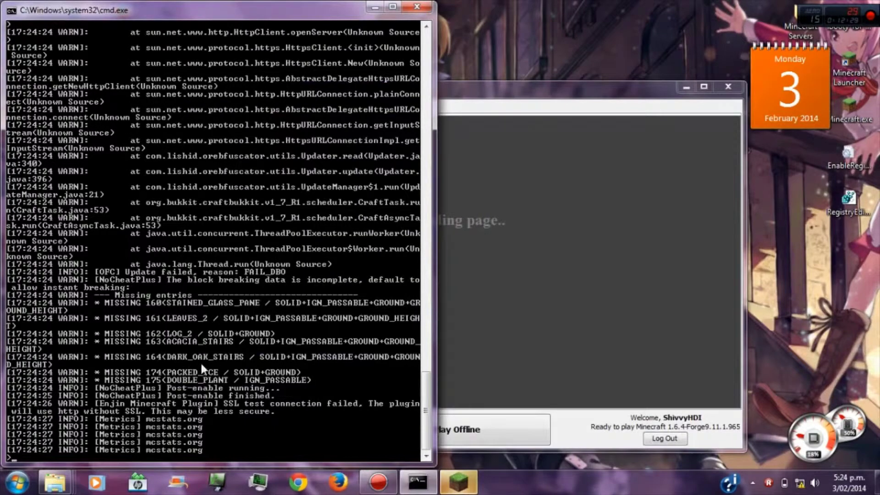
{"action": "left_click", "coordinate": [576, 428]}
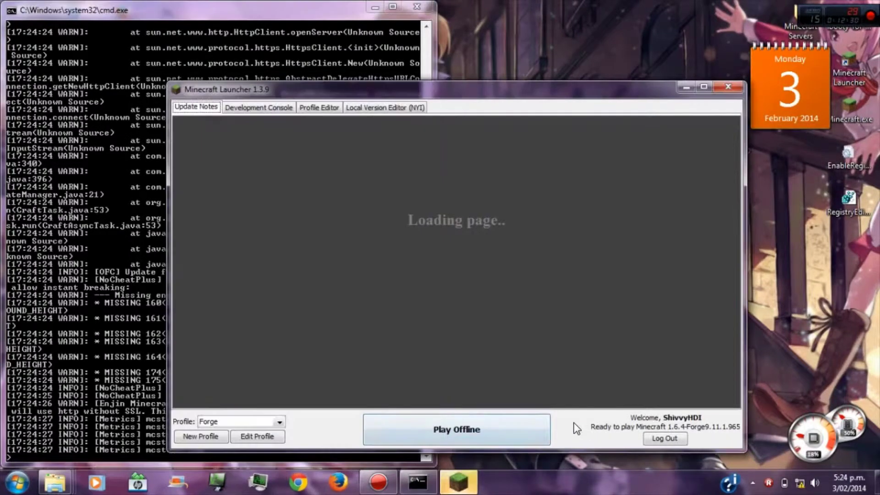
{"action": "left_click", "coordinate": [279, 421]}
{"action": "left_click", "coordinate": [231, 379]}
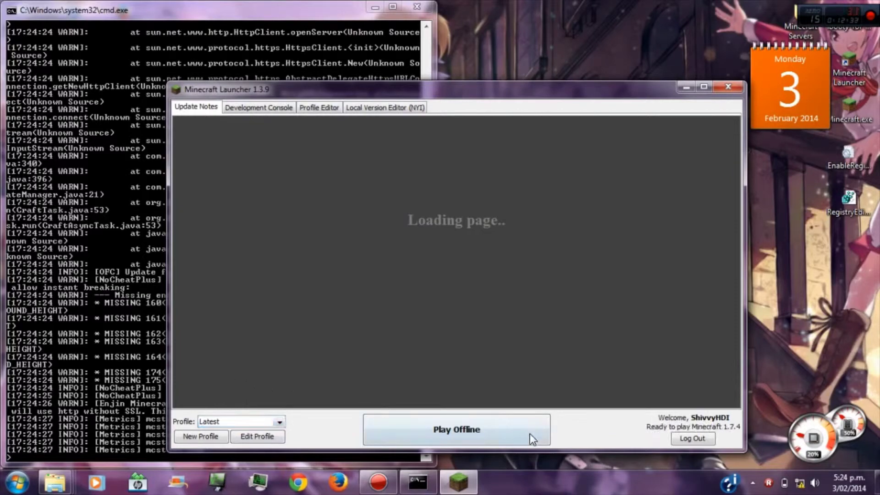
{"action": "left_click", "coordinate": [497, 431]}
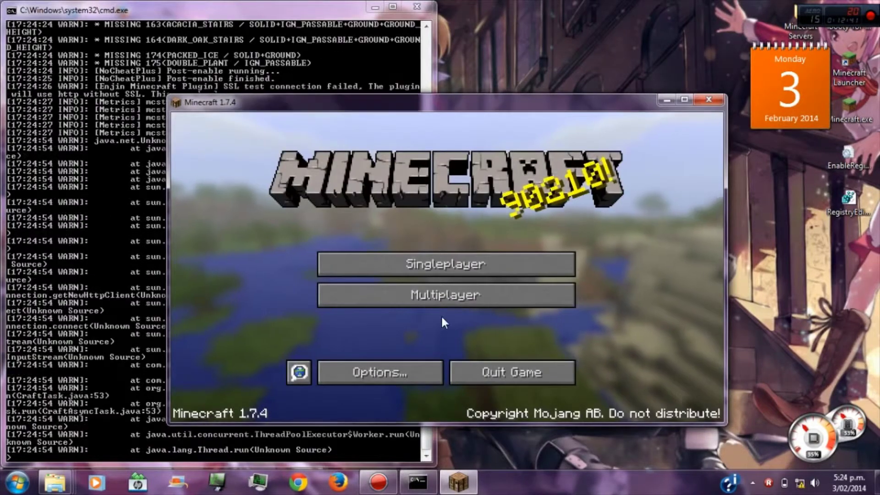
- Check the multiplayer server list against the server console and return to the title screen
{"action": "left_click", "coordinate": [481, 304]}
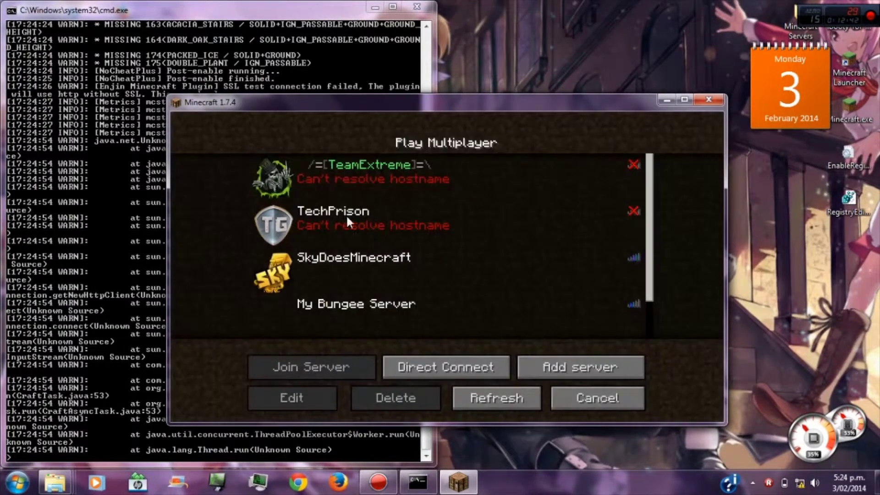
{"action": "left_click", "coordinate": [164, 196]}
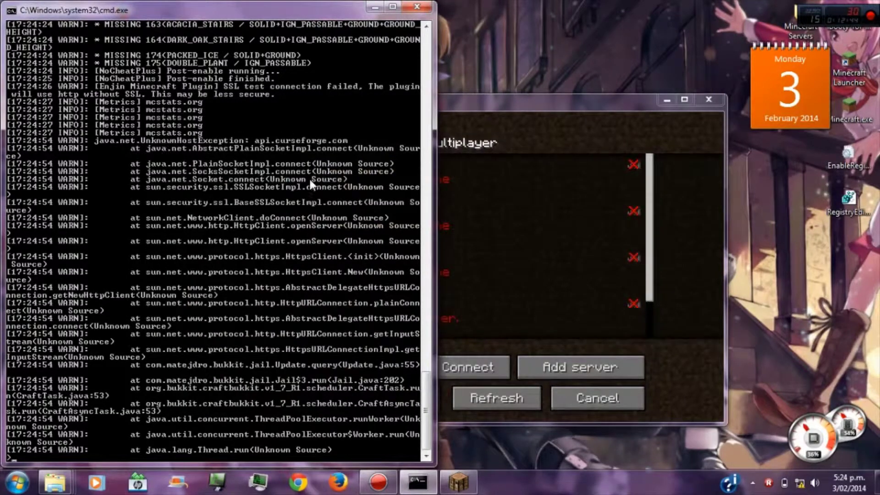
{"action": "left_click", "coordinate": [542, 173]}
{"action": "scroll", "coordinate": [403, 257], "scroll_direction": "down", "scroll_amount": 2}
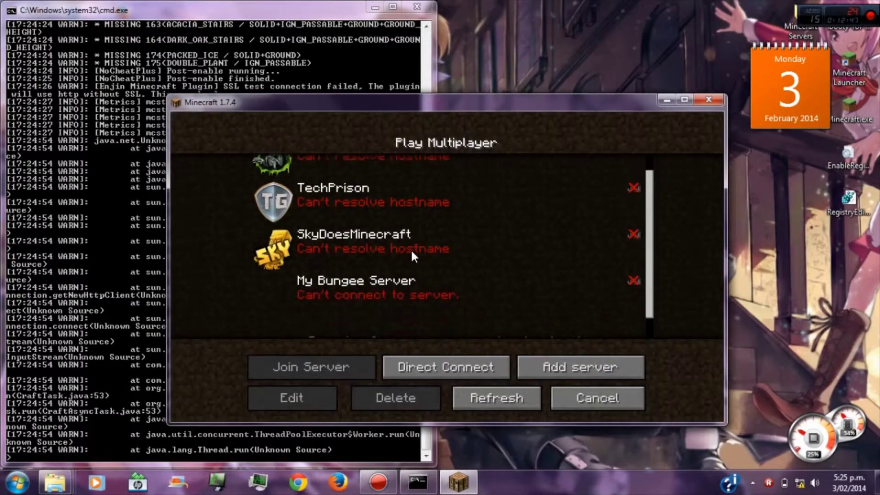
{"action": "left_click", "coordinate": [596, 398]}
- Set the game's Master Volume to OFF in the Music & Sound options
{"action": "left_click", "coordinate": [385, 372]}
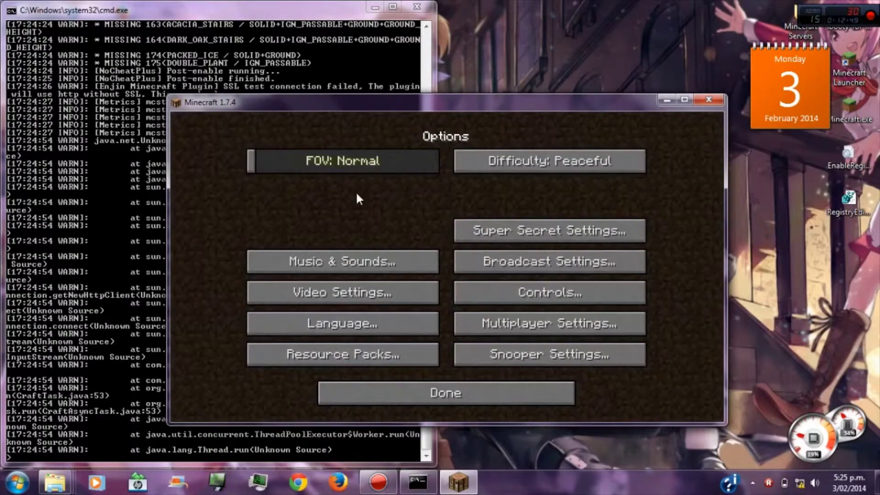
{"action": "left_click", "coordinate": [348, 260]}
{"action": "left_click_drag", "start_coordinate": [295, 161], "coordinate": [247, 161]}
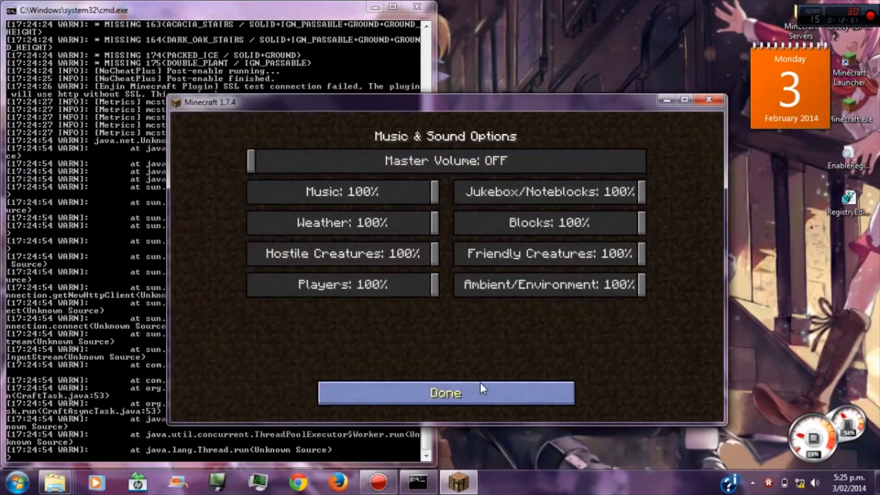
{"action": "left_click", "coordinate": [470, 388]}
{"action": "left_click", "coordinate": [397, 265]}
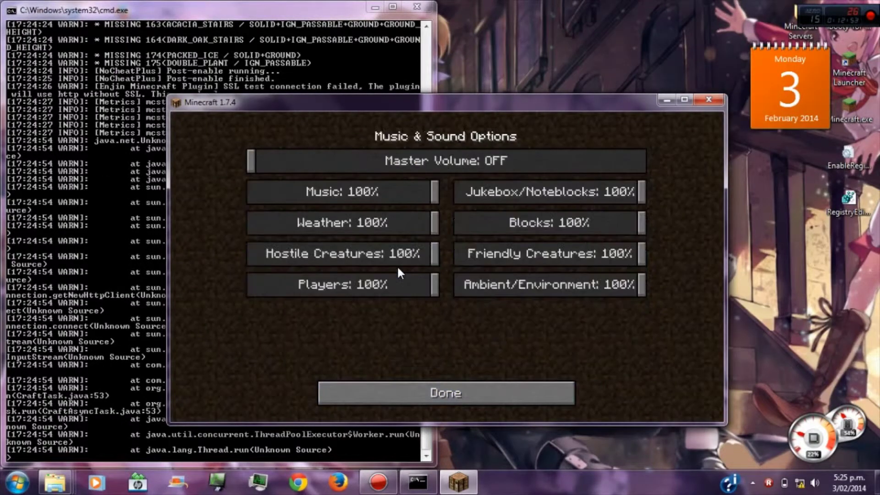
{"action": "left_click", "coordinate": [504, 398]}
- Set Max Framerate to Unlimited and Mipmap Levels to OFF in the video settings, and return to the title screen
{"action": "left_click", "coordinate": [343, 293]}
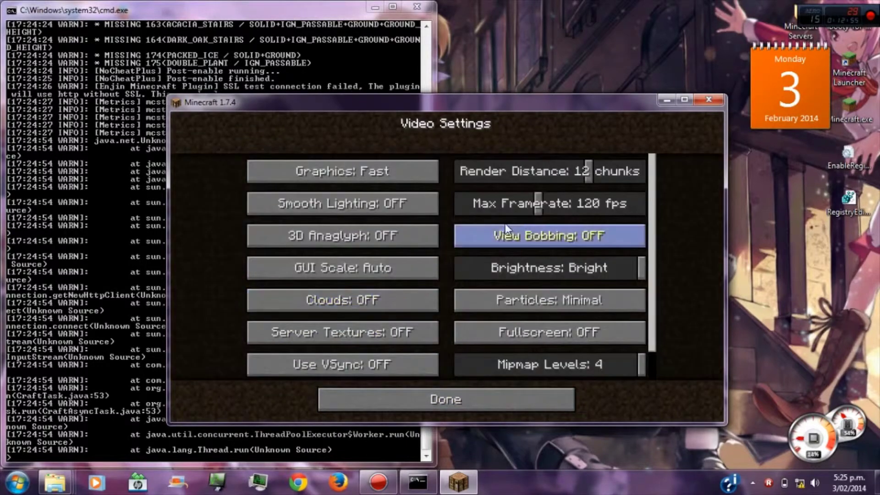
{"action": "left_click_drag", "start_coordinate": [536, 202], "coordinate": [661, 205]}
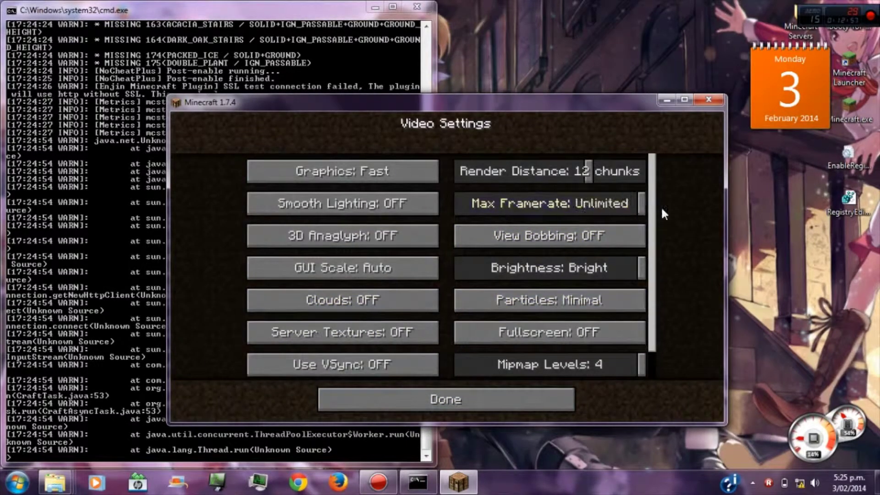
{"action": "left_click", "coordinate": [596, 365]}
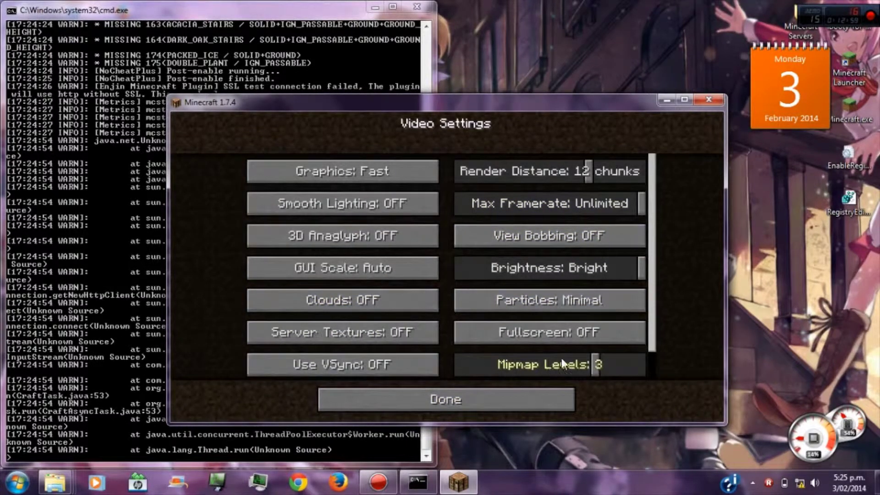
{"action": "left_click", "coordinate": [465, 370]}
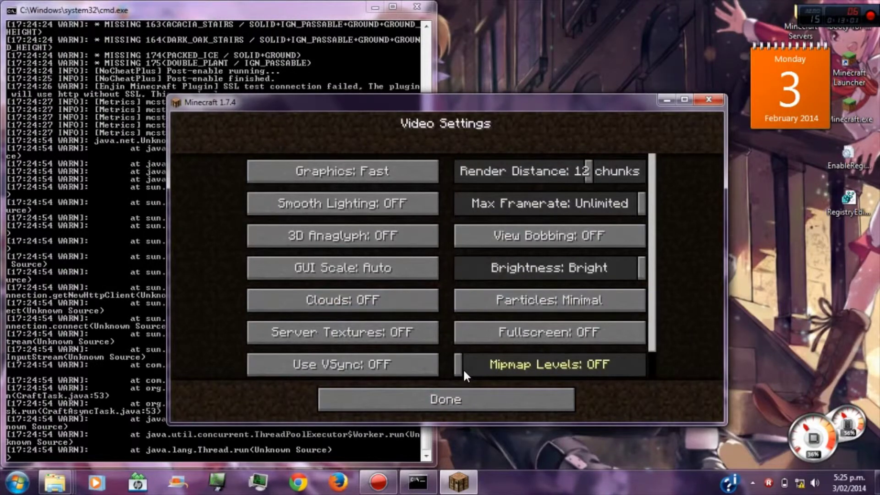
{"action": "left_click", "coordinate": [458, 400]}
{"action": "left_click", "coordinate": [472, 392]}
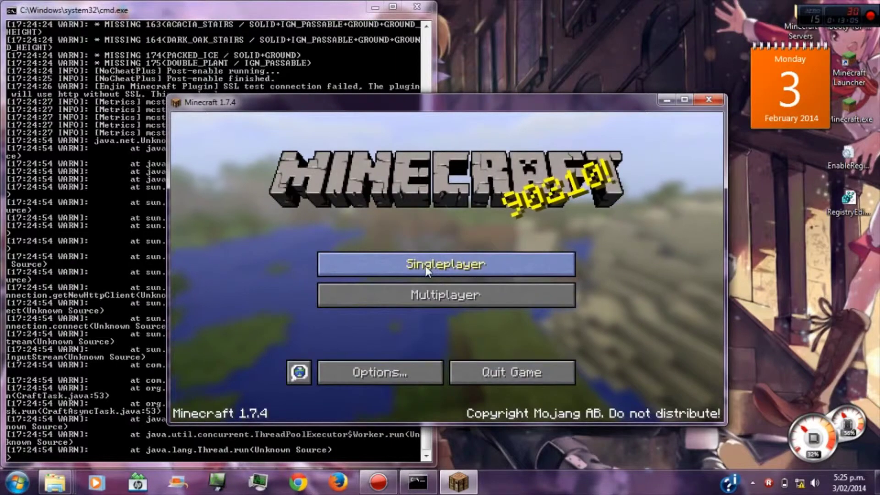
- Start a new multiplayer server entry named Minecraft Server and begin entering the Prison server's address
{"action": "left_click", "coordinate": [465, 307]}
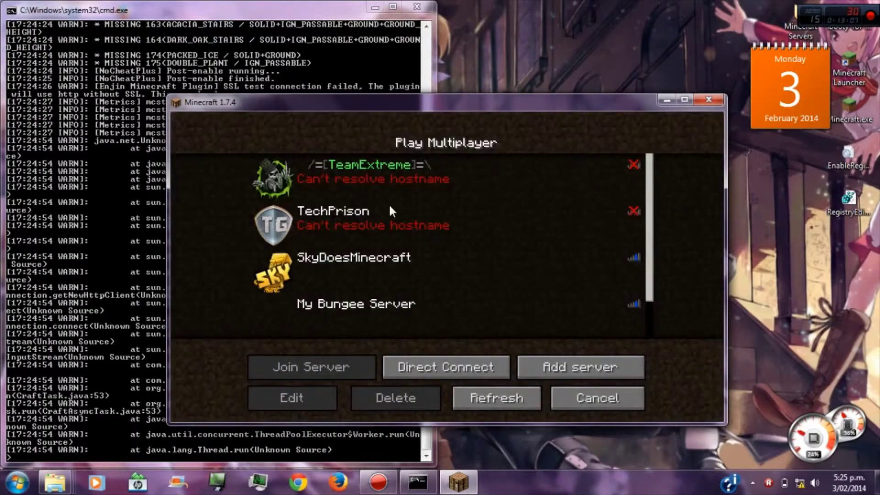
{"action": "scroll", "coordinate": [384, 243], "scroll_direction": "down", "scroll_amount": 2}
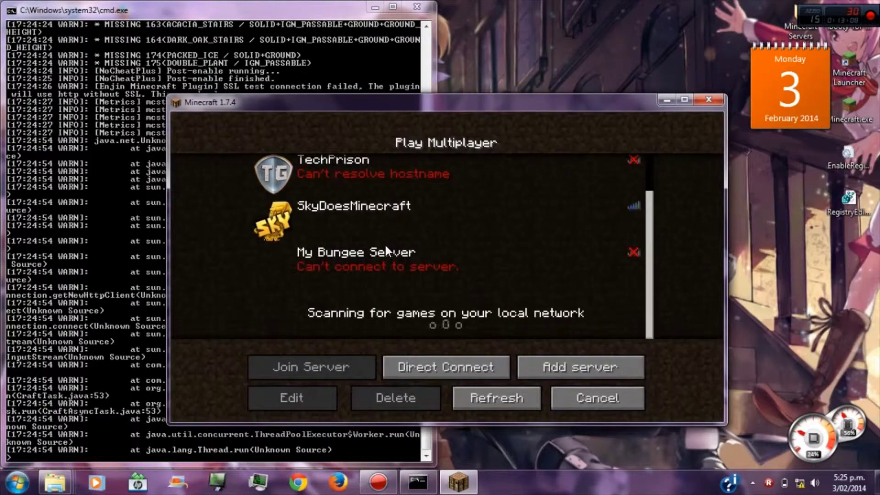
{"action": "left_click", "coordinate": [576, 365]}
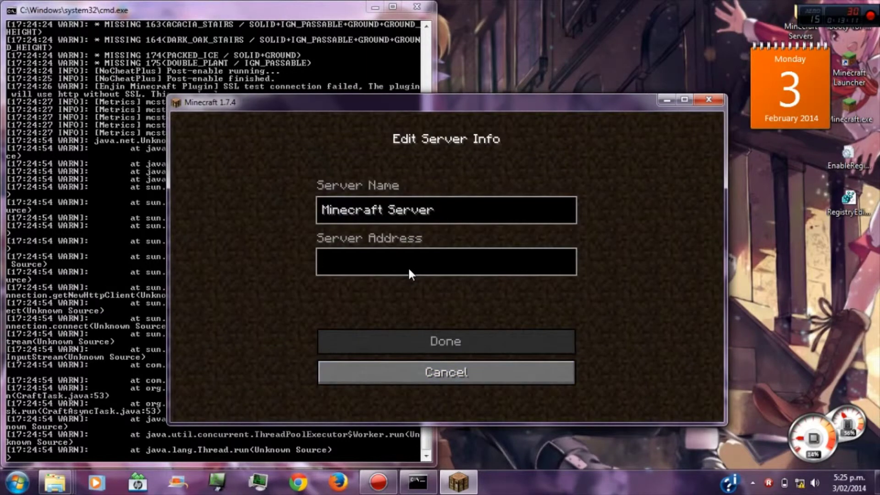
{"action": "type", "text": "1"}
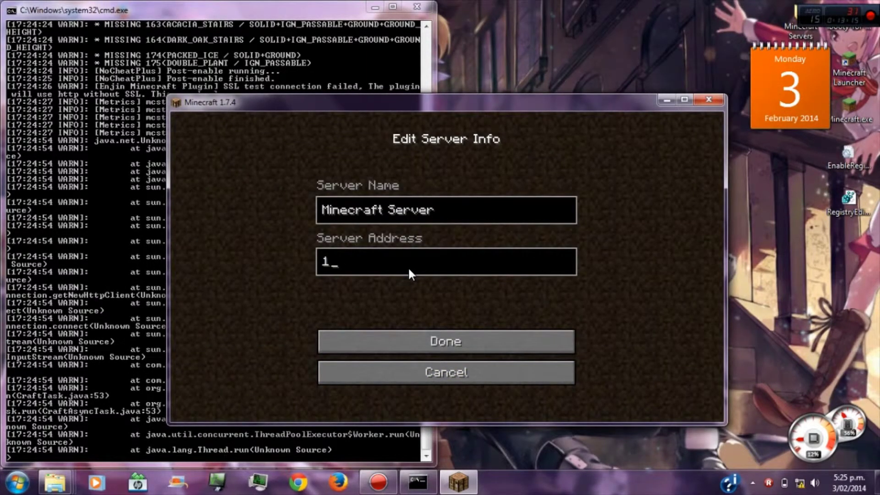
{"action": "key", "text": "BackSpace"}
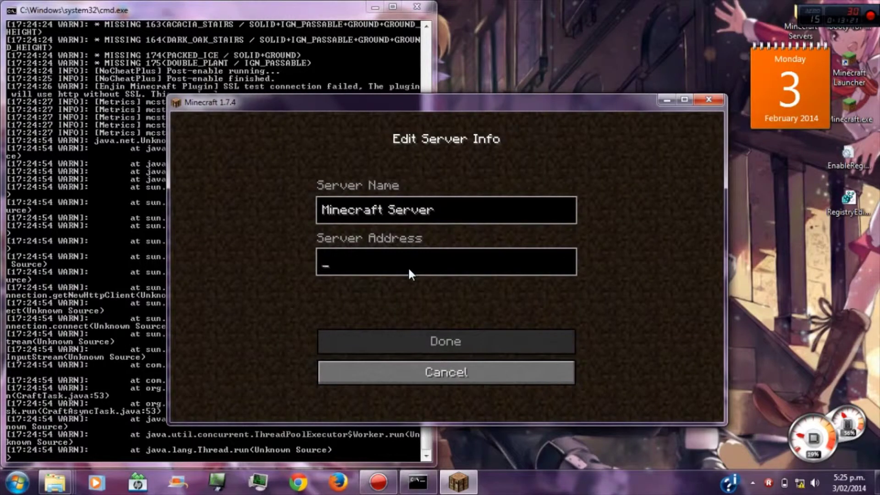
{"action": "type", "text": "1"}
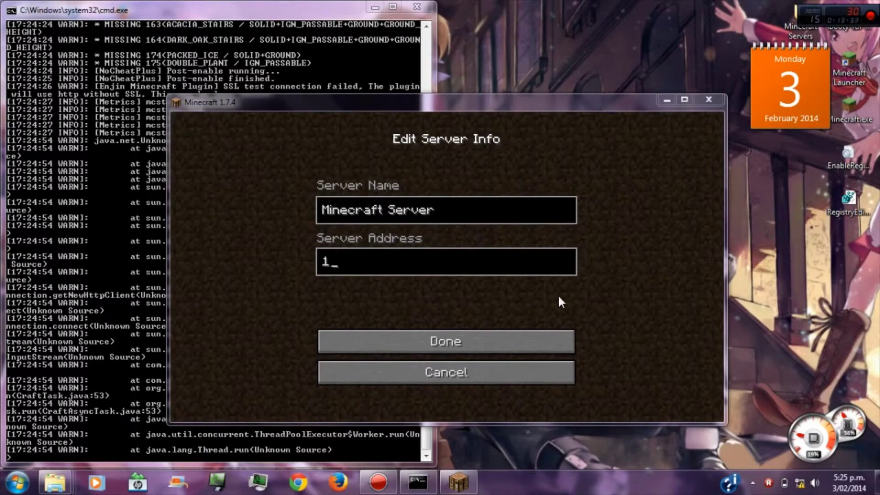
{"action": "right_click", "coordinate": [764, 476]}
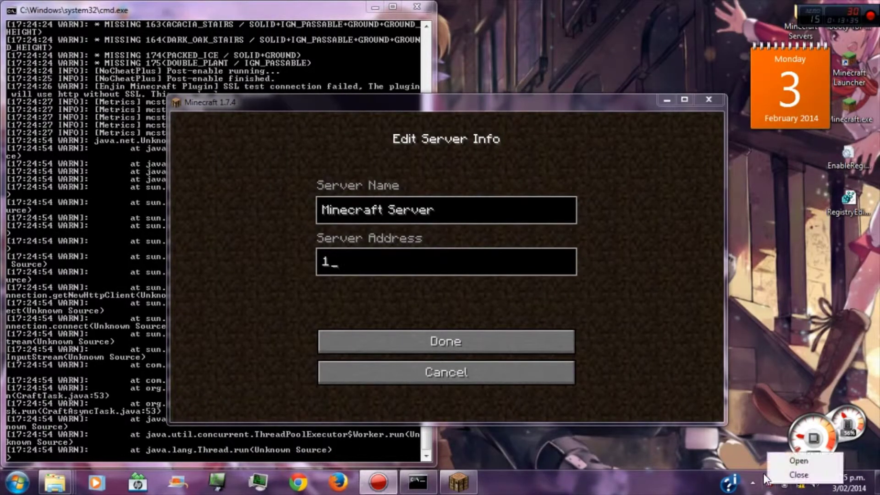
{"action": "left_click", "coordinate": [386, 486]}
{"action": "left_click", "coordinate": [610, 407]}
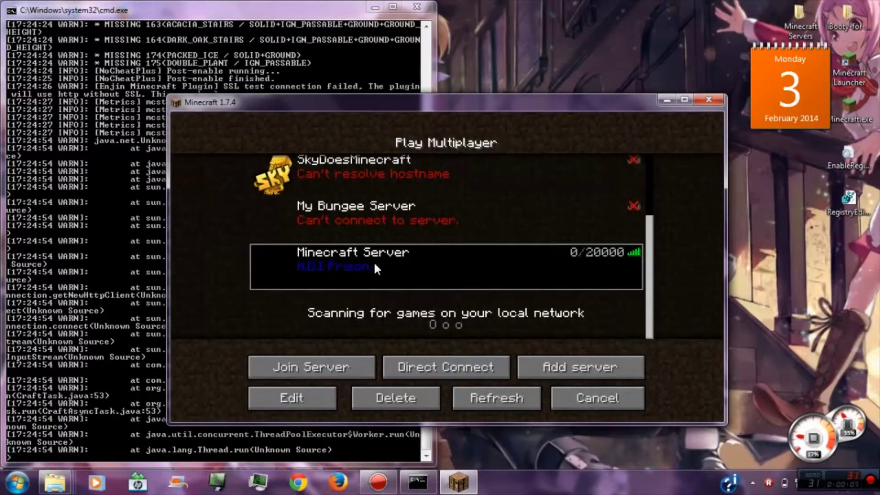
- Join the Minecraft Server entry and teleport to the spawn area with the /spawn command
{"action": "left_click", "coordinate": [320, 360]}
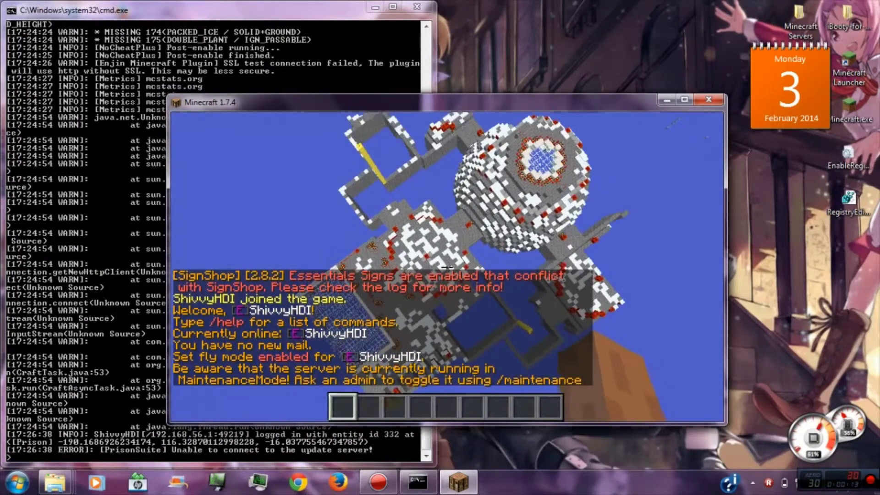
{"action": "key", "text": "slash"}
{"action": "type", "text": "spa"}
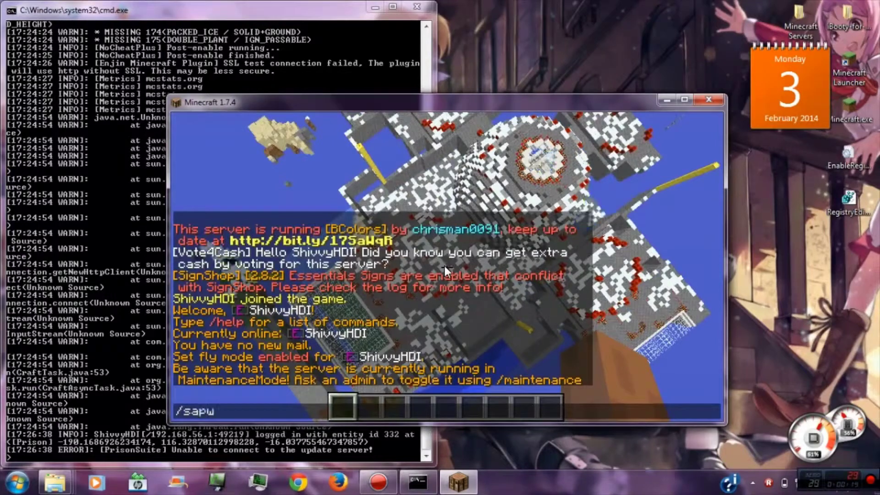
{"action": "type", "text": "wn"}
{"action": "key", "text": "Return"}
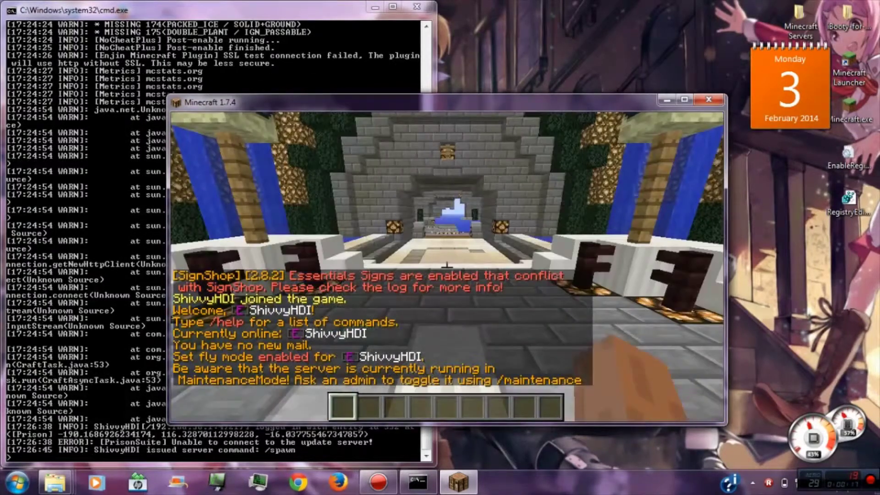
- Walk around the Prison server's spawn area to view its stone hall, fountains, ceiling and tunnel entrances
{"action": "key", "text": "w"}
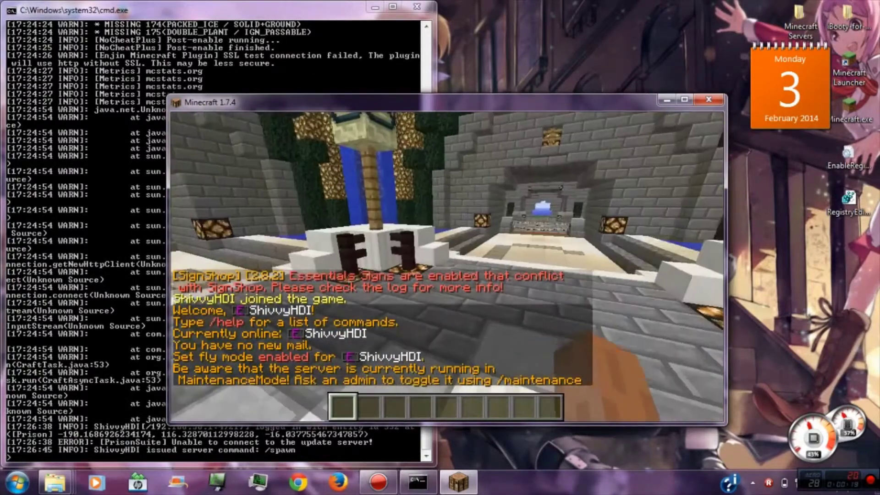
{"action": "scroll", "coordinate": [447, 268], "scroll_direction": "down", "scroll_amount": 8}
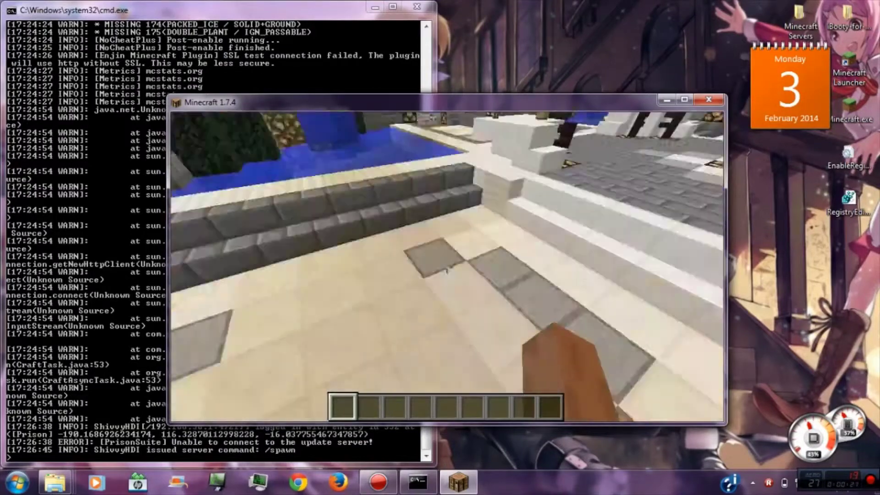
{"action": "mouse_move", "coordinate": [447, 267]}
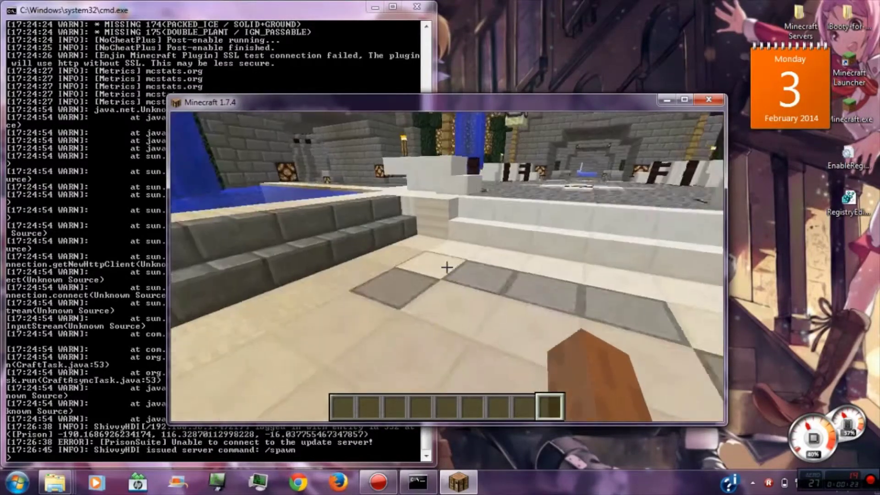
{"action": "key", "text": "w"}
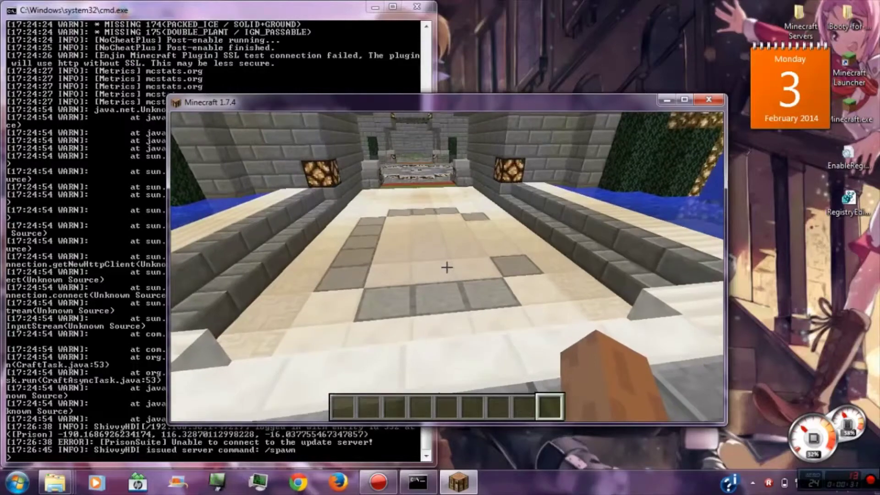
{"action": "key", "text": "w"}
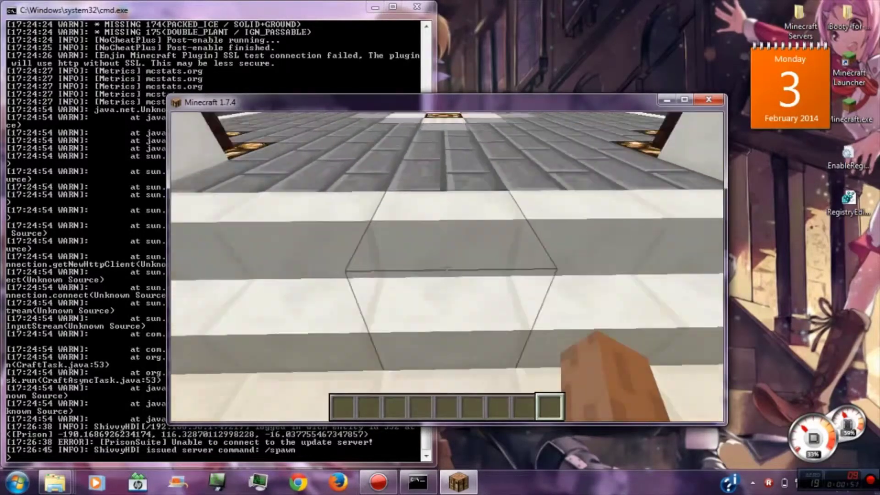
{"action": "key", "text": "w"}
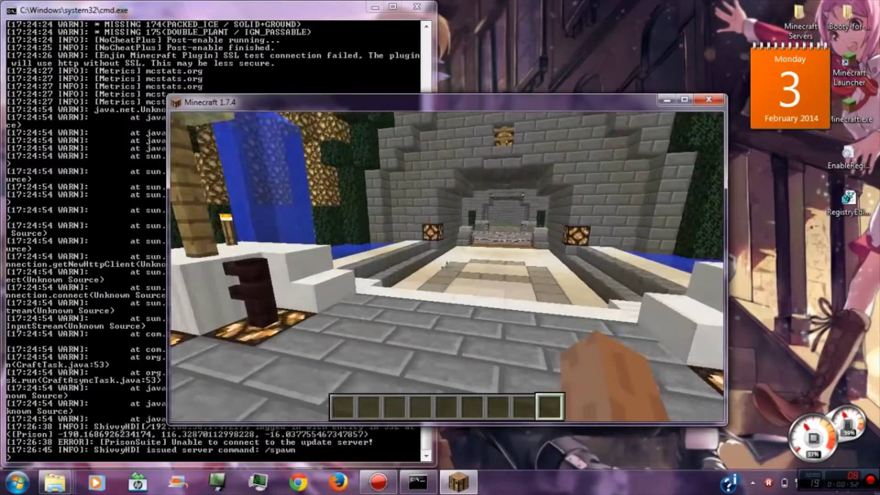
{"action": "key", "text": "w"}
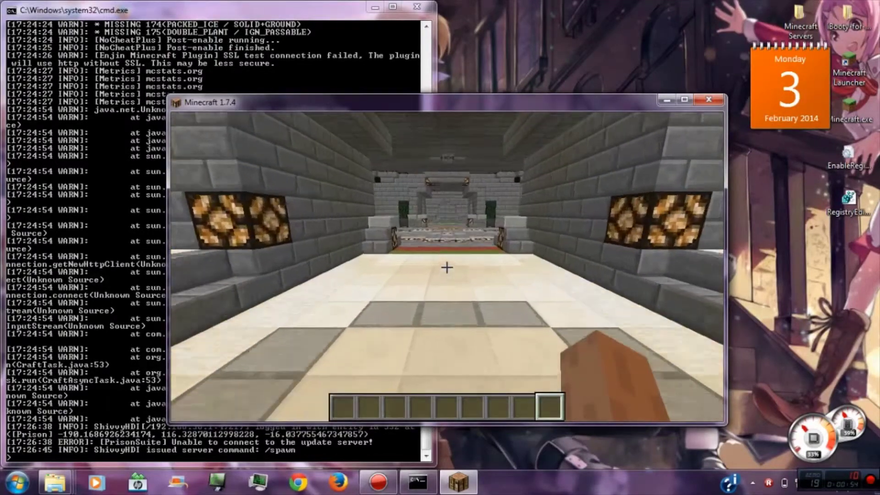
{"action": "key", "text": "w"}
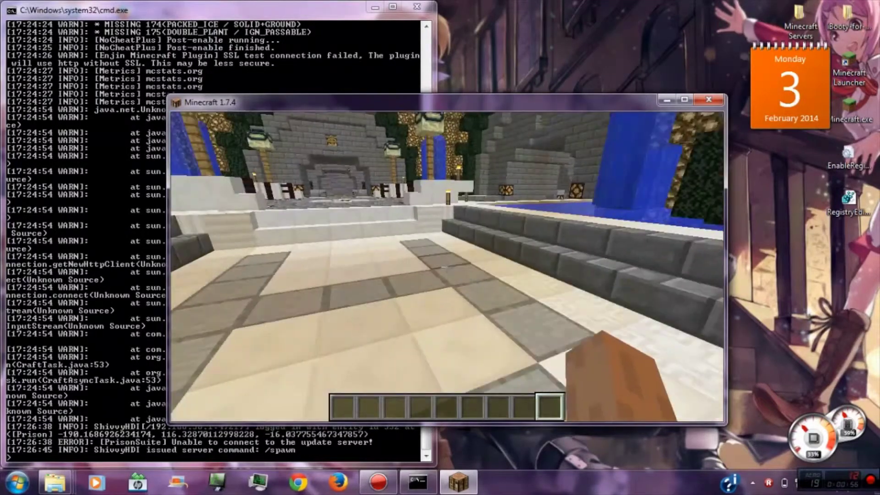
{"action": "key", "text": "w"}
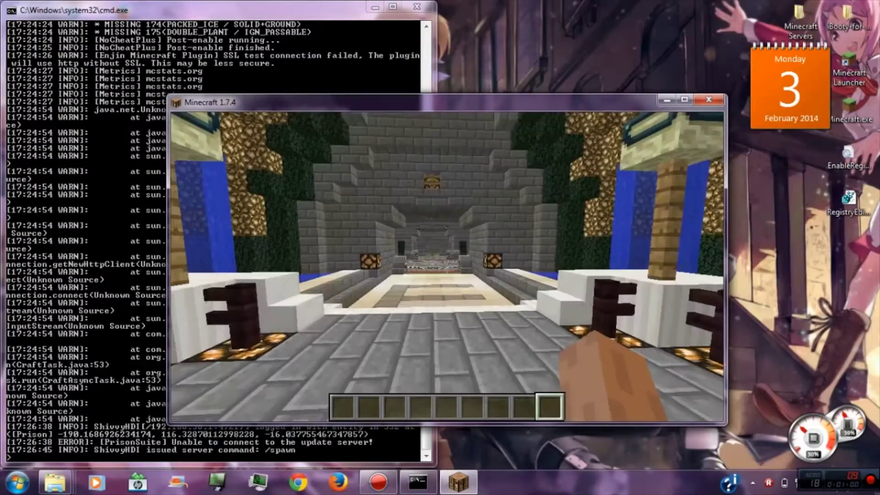
{"action": "key", "text": "w"}
{"action": "key", "text": "space"}
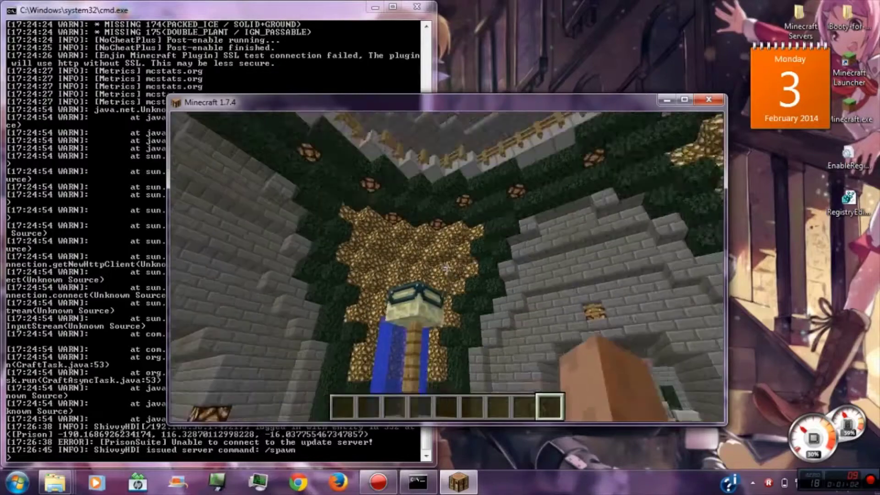
{"action": "key", "text": "w"}
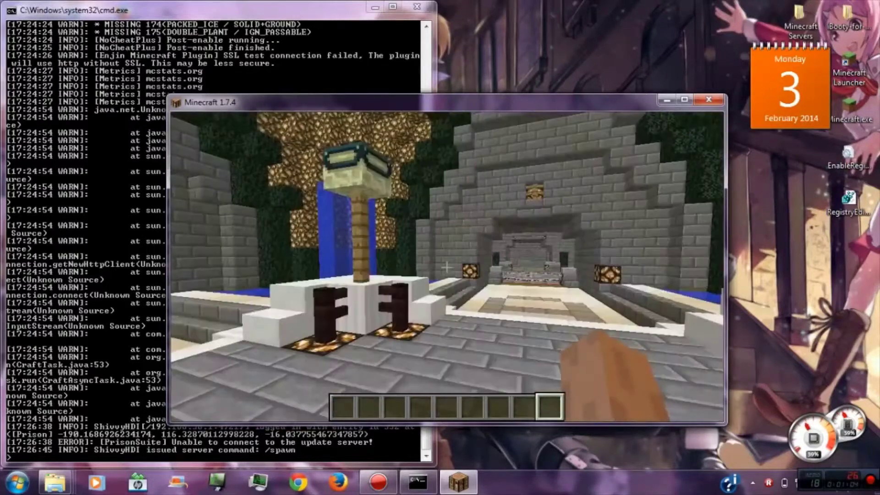
{"action": "key", "text": "w"}
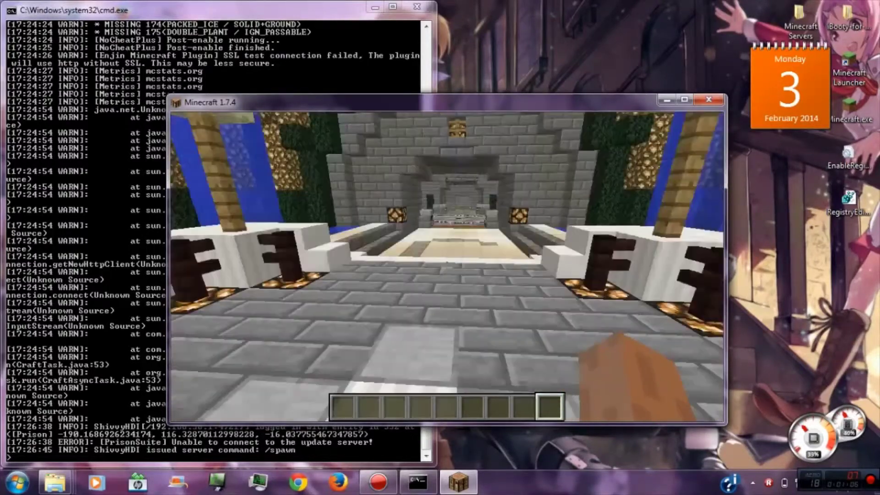
- Disconnect from the Prison server and shut it down with the stop command in its console
{"action": "key", "text": "Escape"}
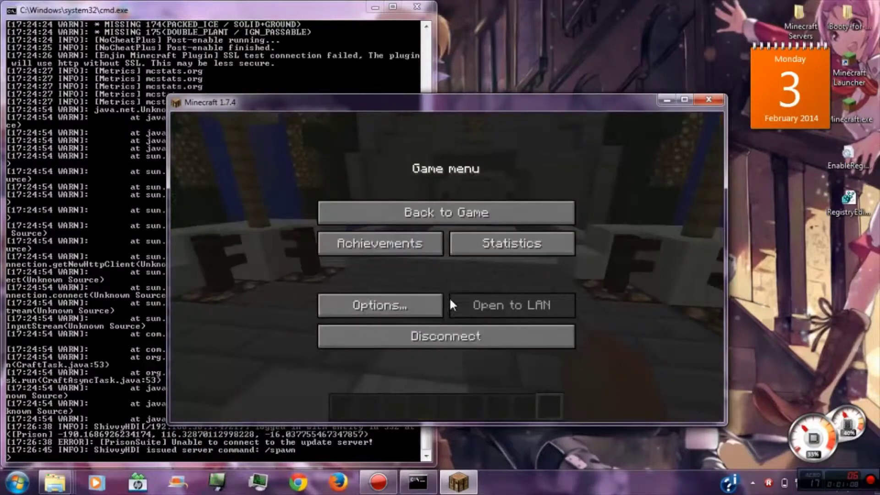
{"action": "left_click", "coordinate": [509, 334]}
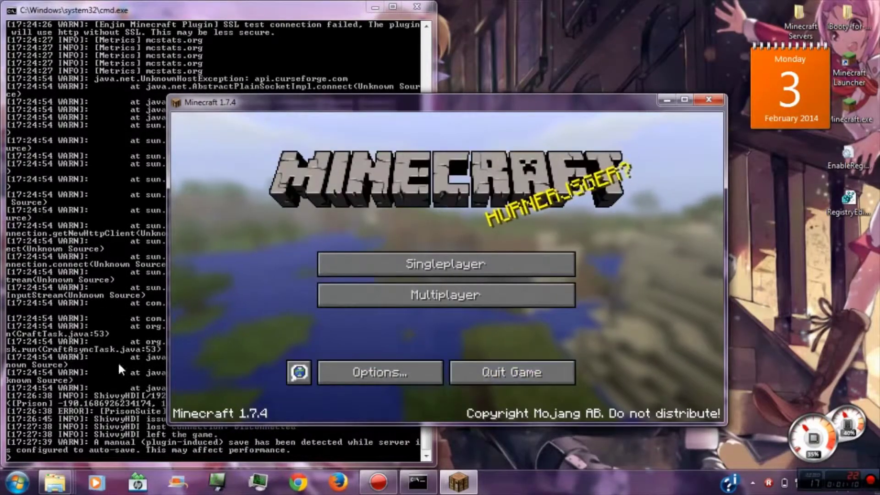
{"action": "left_click", "coordinate": [97, 337]}
{"action": "type", "text": "stop"}
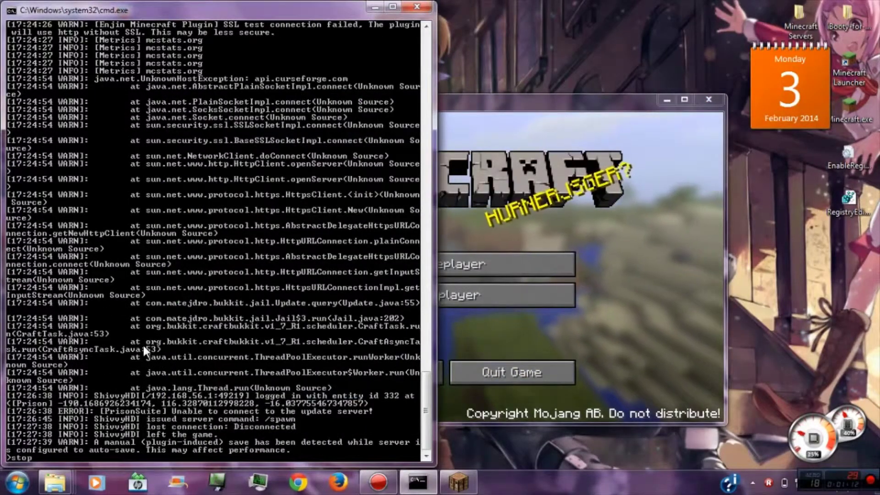
{"action": "key", "text": "Return"}
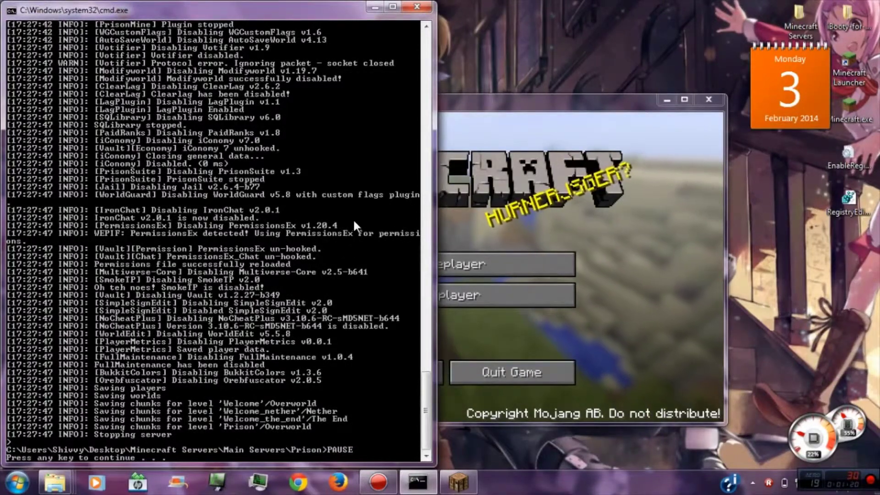
{"action": "key", "text": "Return"}
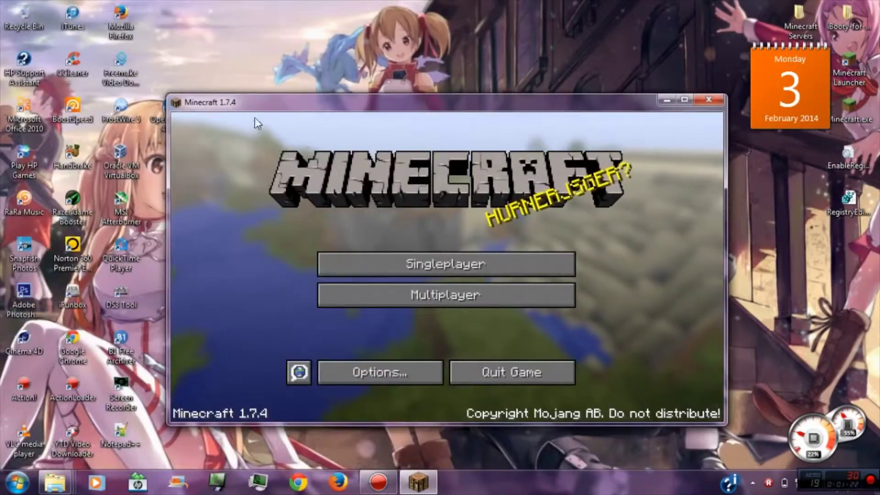